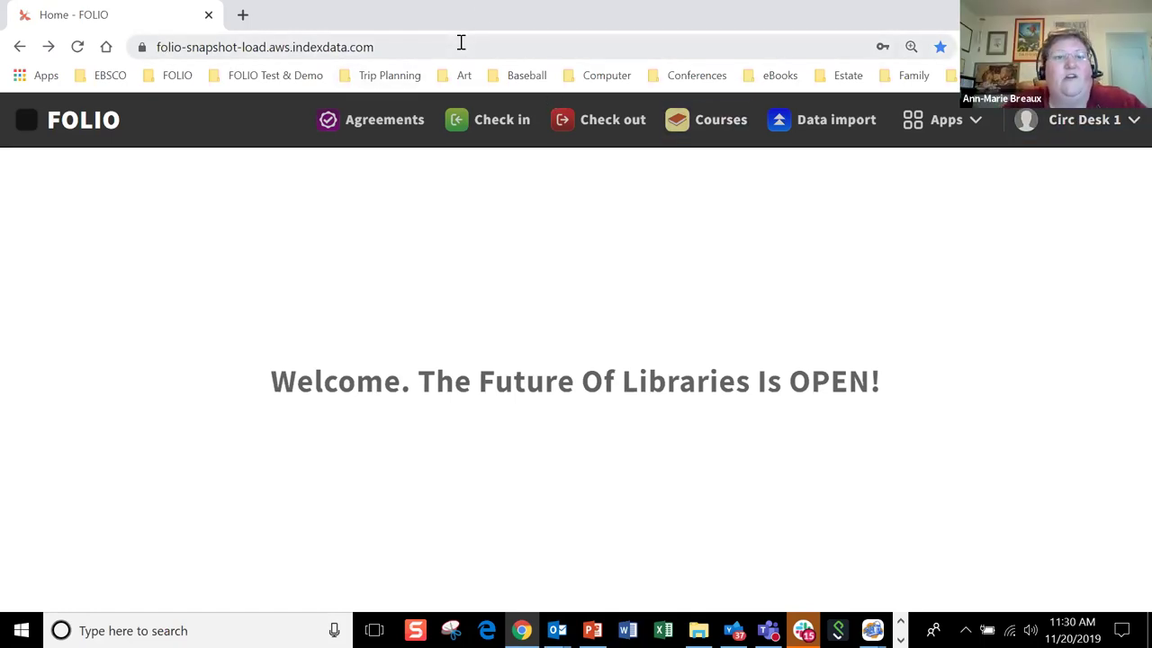
Enlarge the page and check the list of available apps and the logged-in account's service point.
key("ctrl+plus")
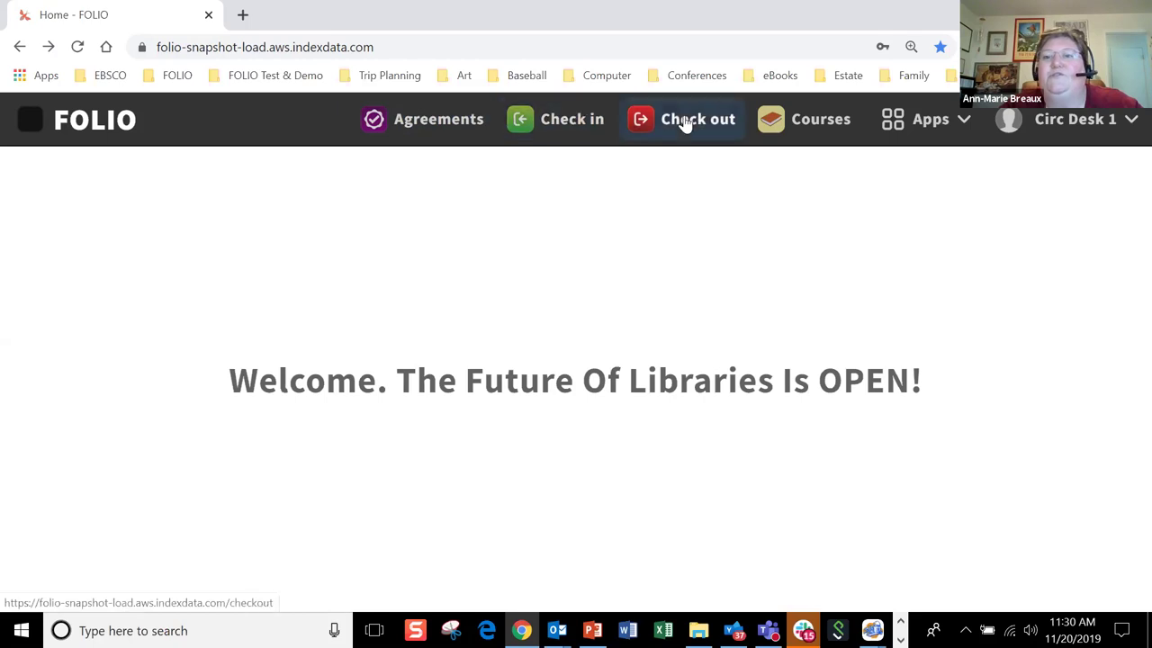
left_click(922, 124)
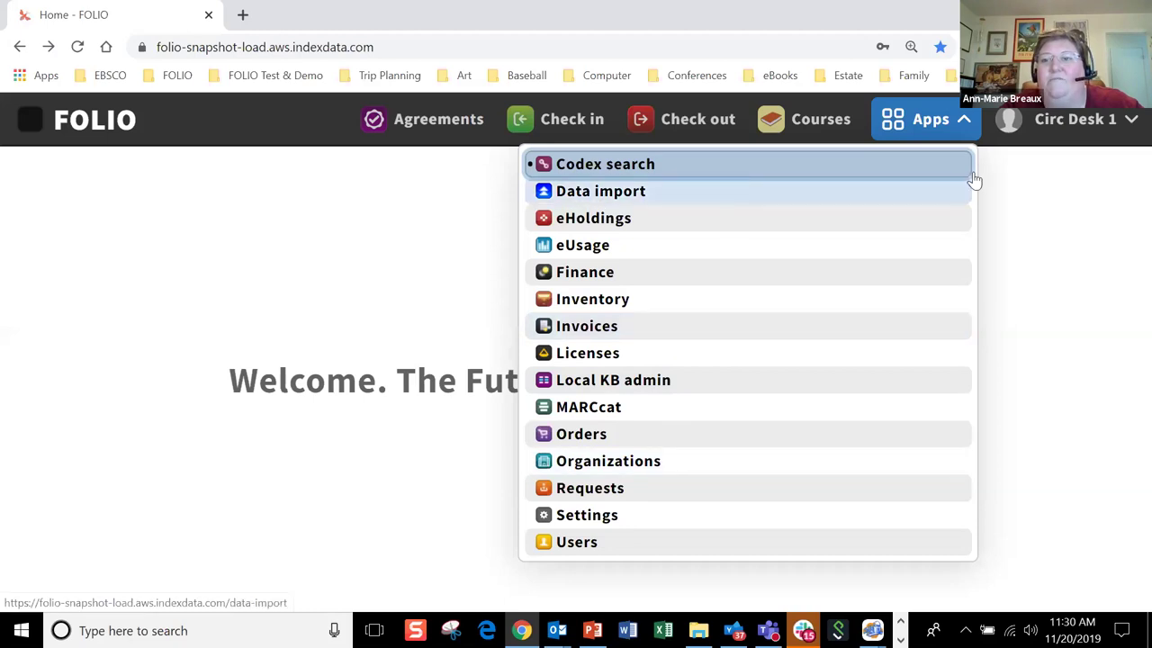
left_click(1089, 277)
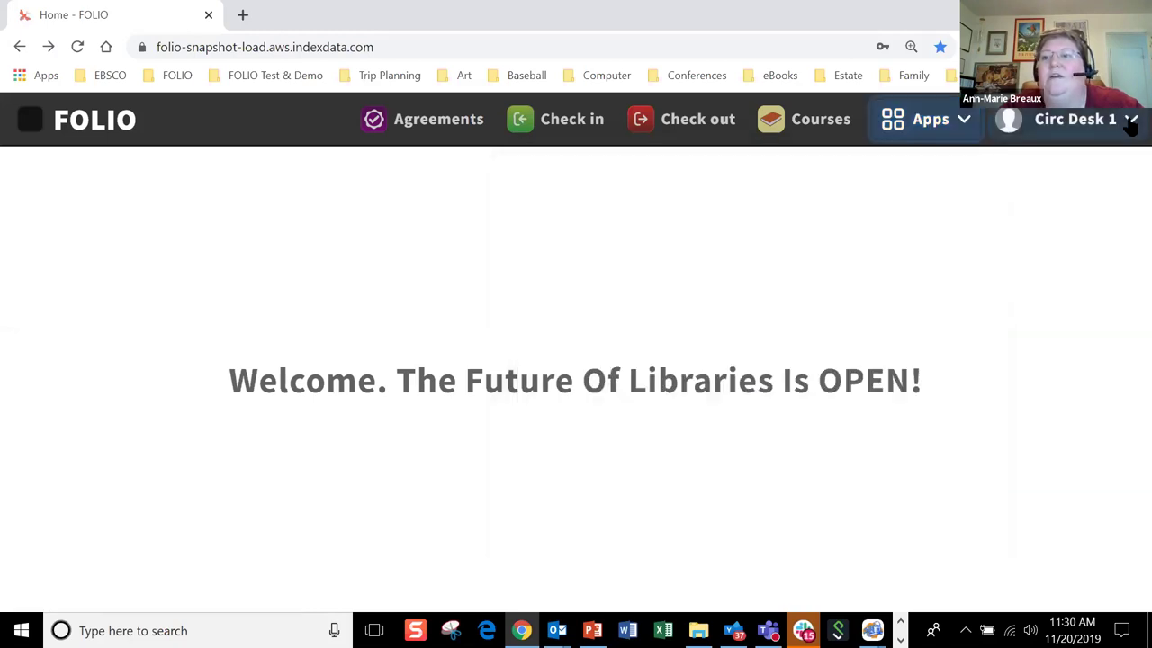
left_click(1131, 126)
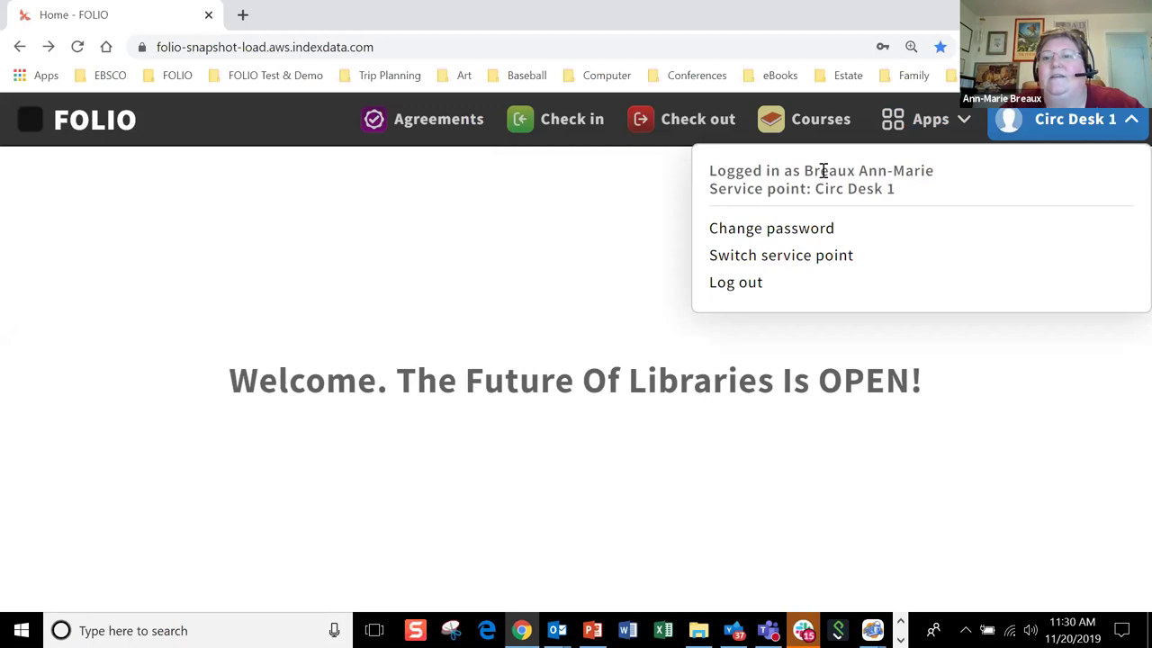
left_click(576, 218)
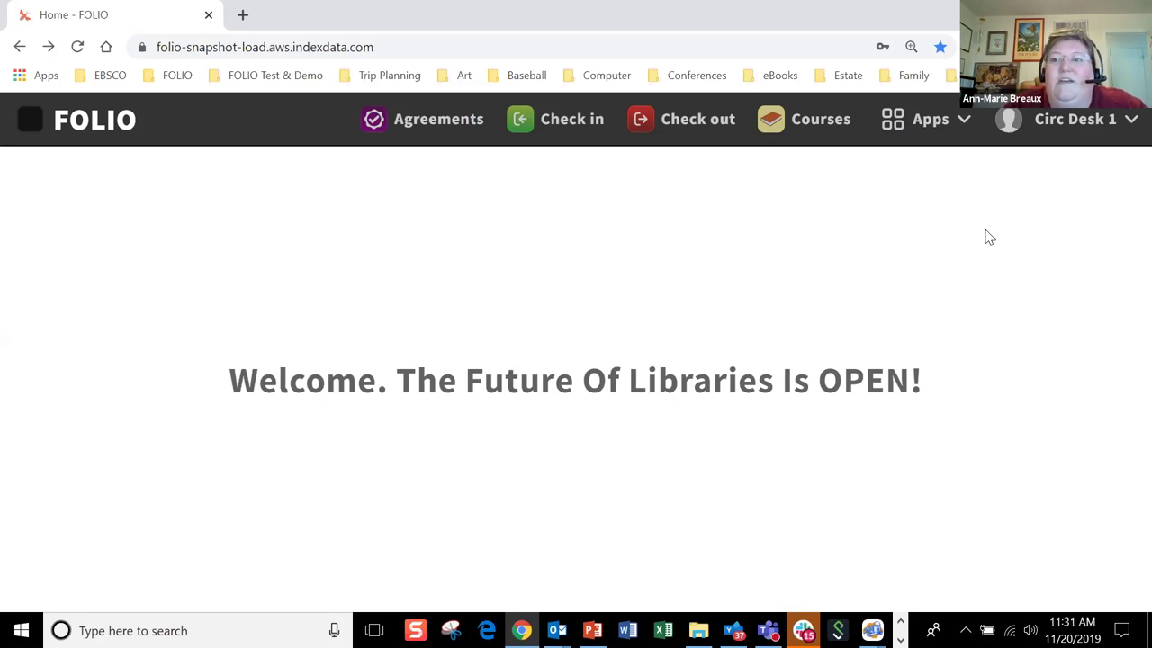
Open the Data import app and dismiss the chat notification.
left_click(929, 123)
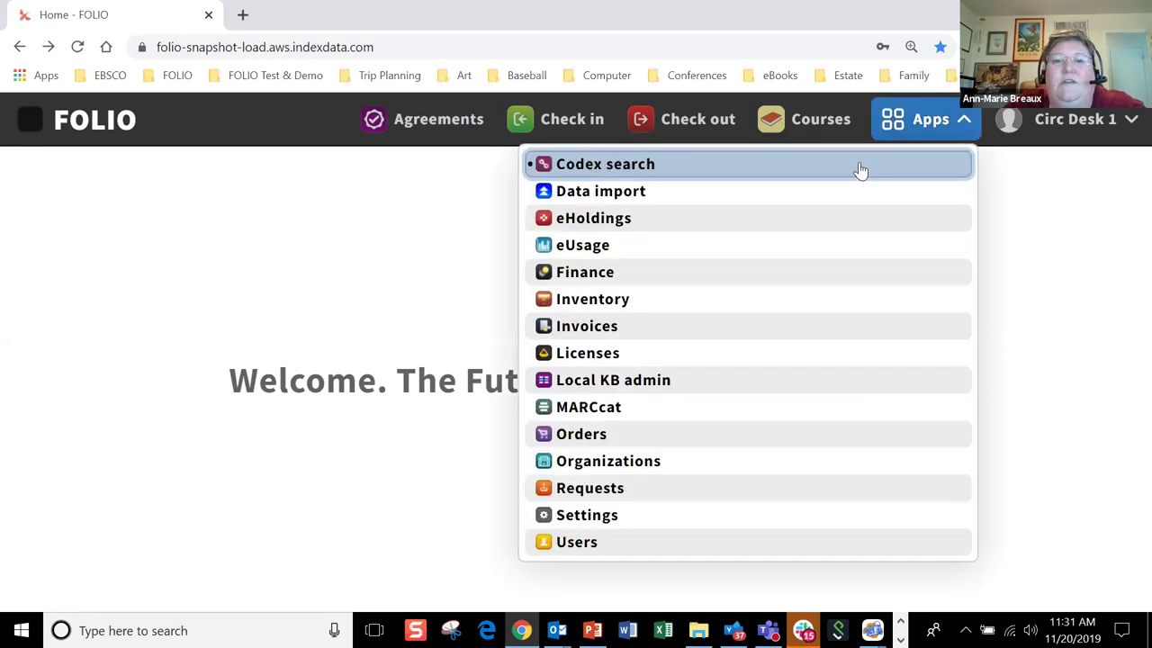
left_click(598, 191)
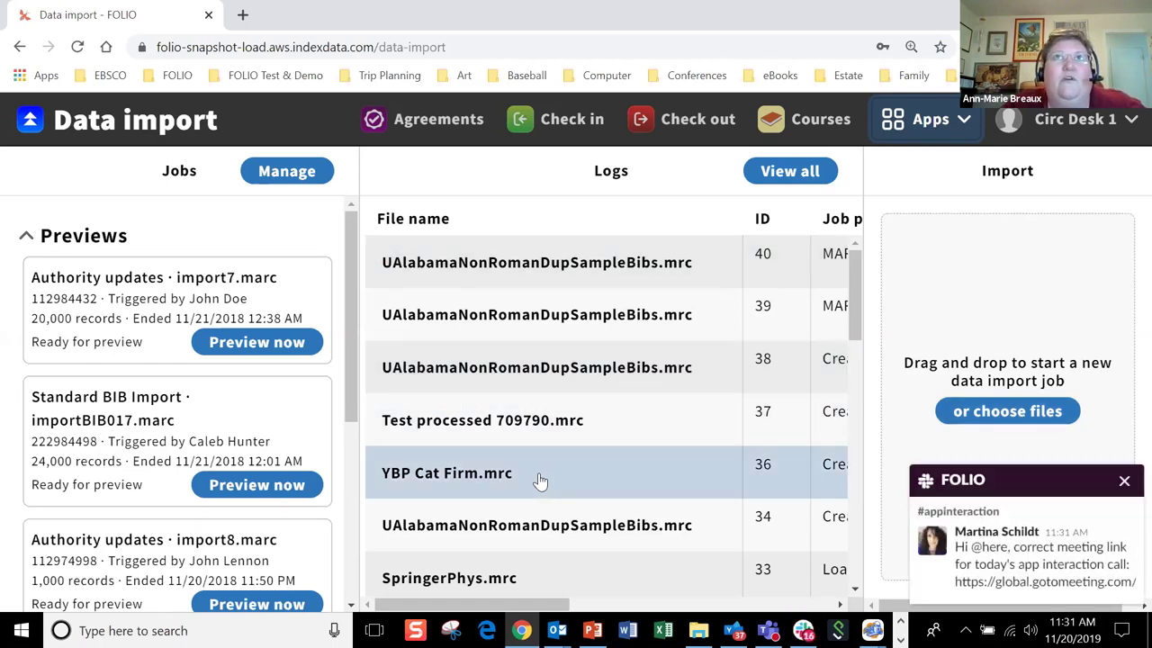
left_click(1123, 480)
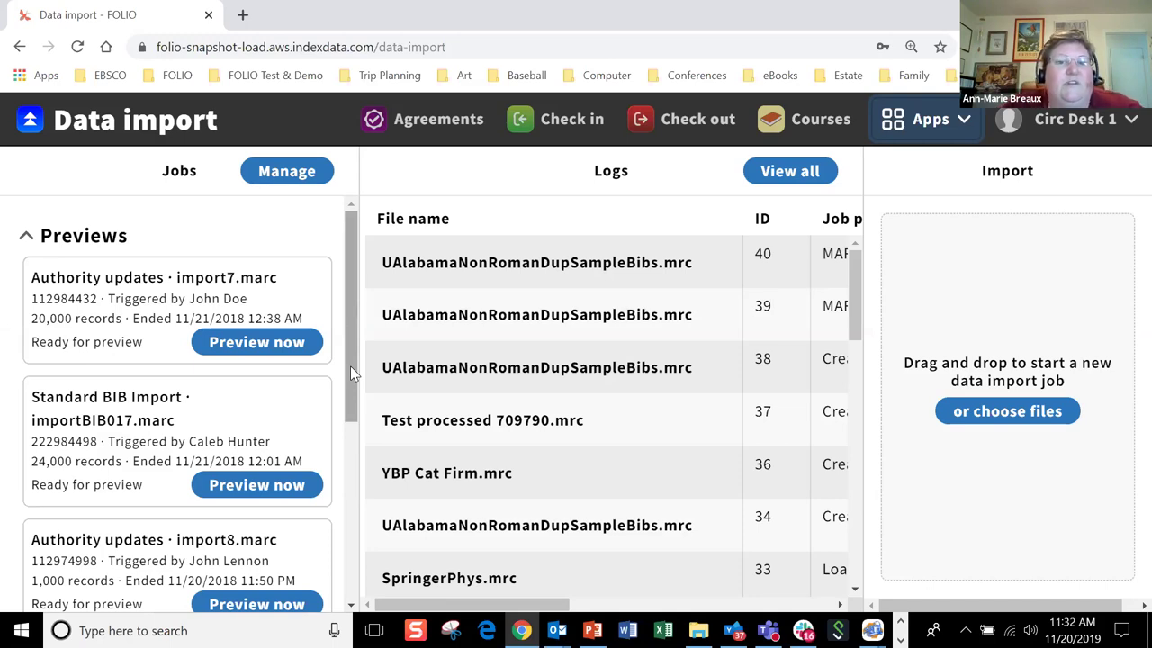
Examine the recent import logs across all columns, from file name and ID to job profile, records, end time and who ran them.
left_click(854, 299)
left_click_drag(854, 300, 880, 238)
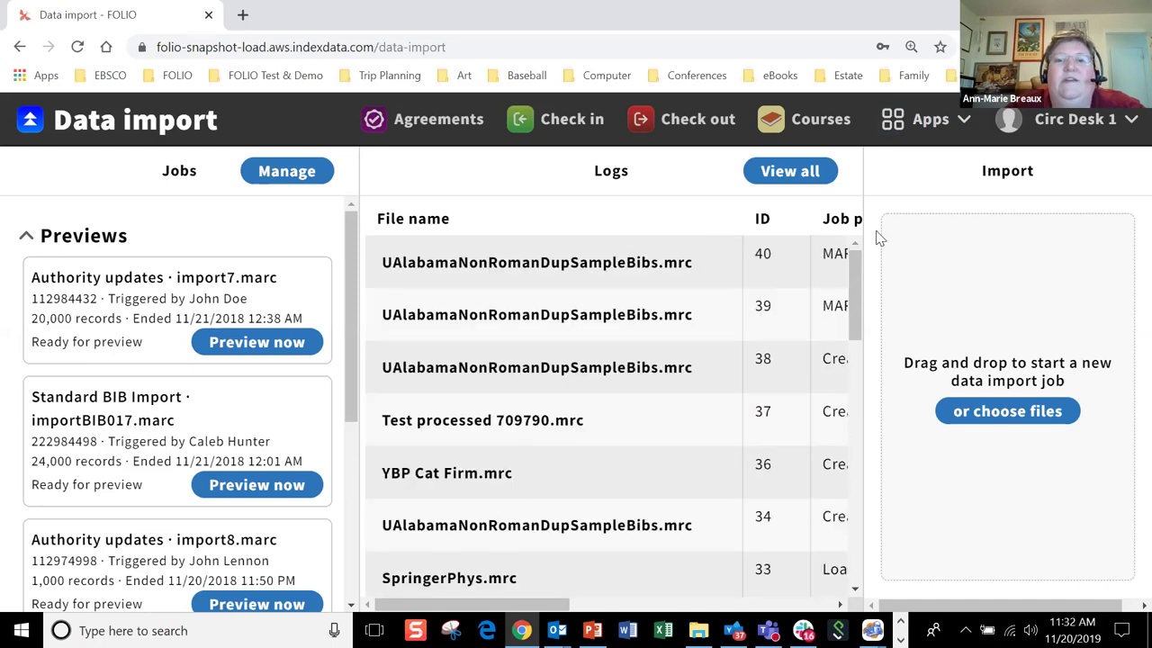
triple_click(523, 279)
left_click(579, 189)
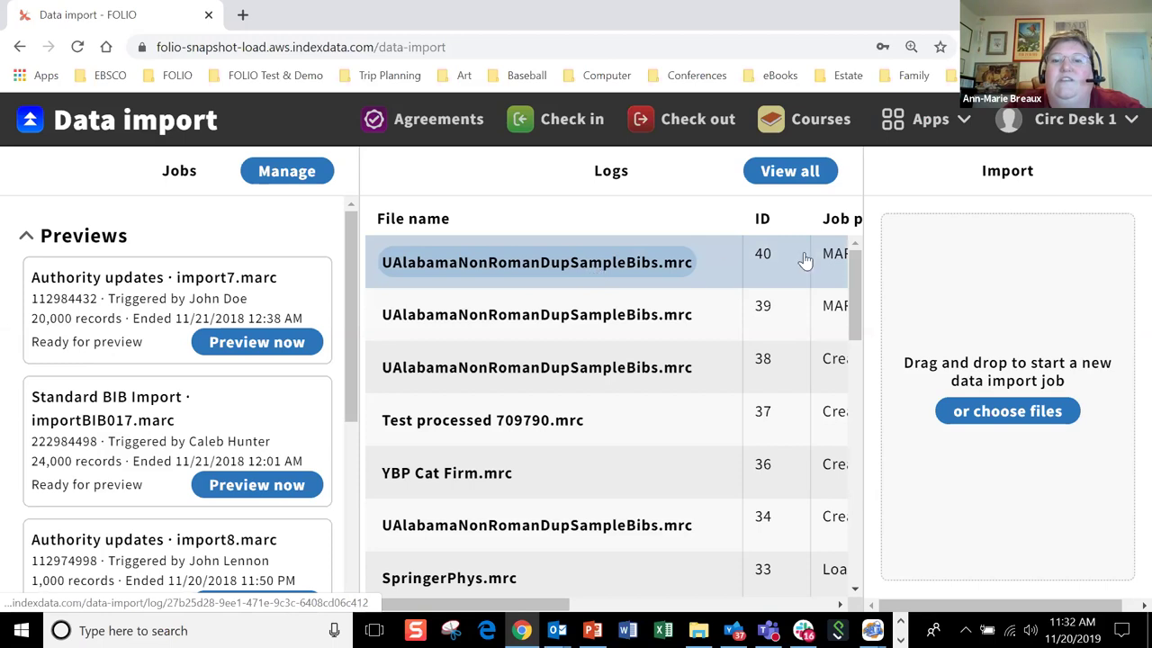
left_click_drag(853, 283, 878, 234)
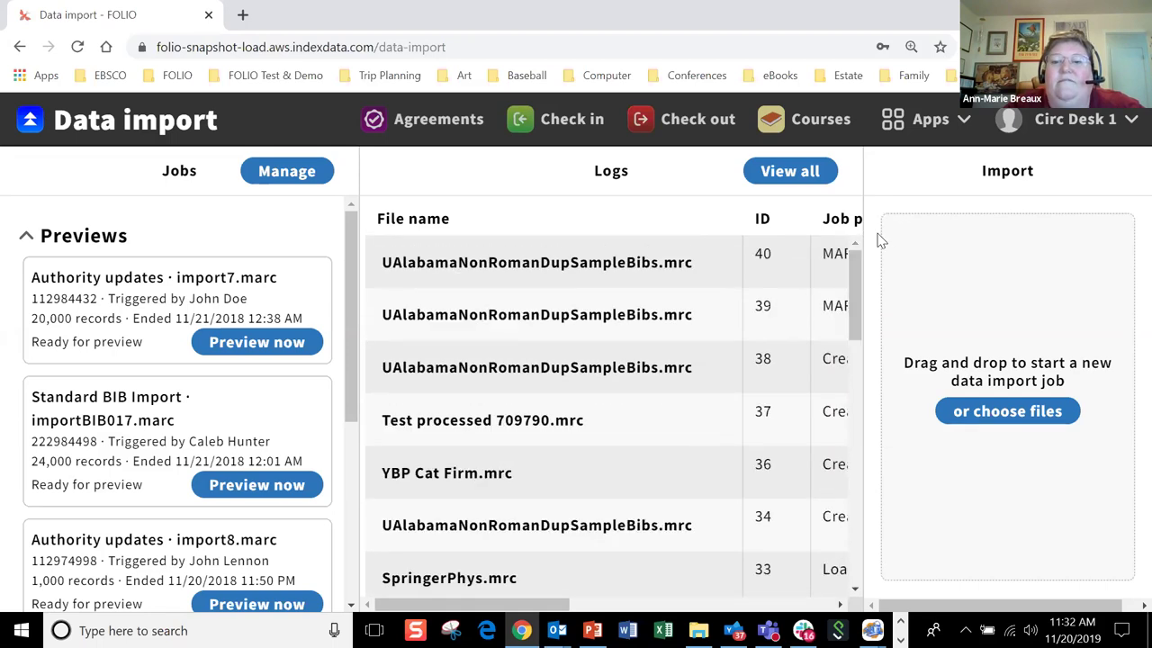
scroll(880, 239, "right", 4)
scroll(880, 240, "right", 2)
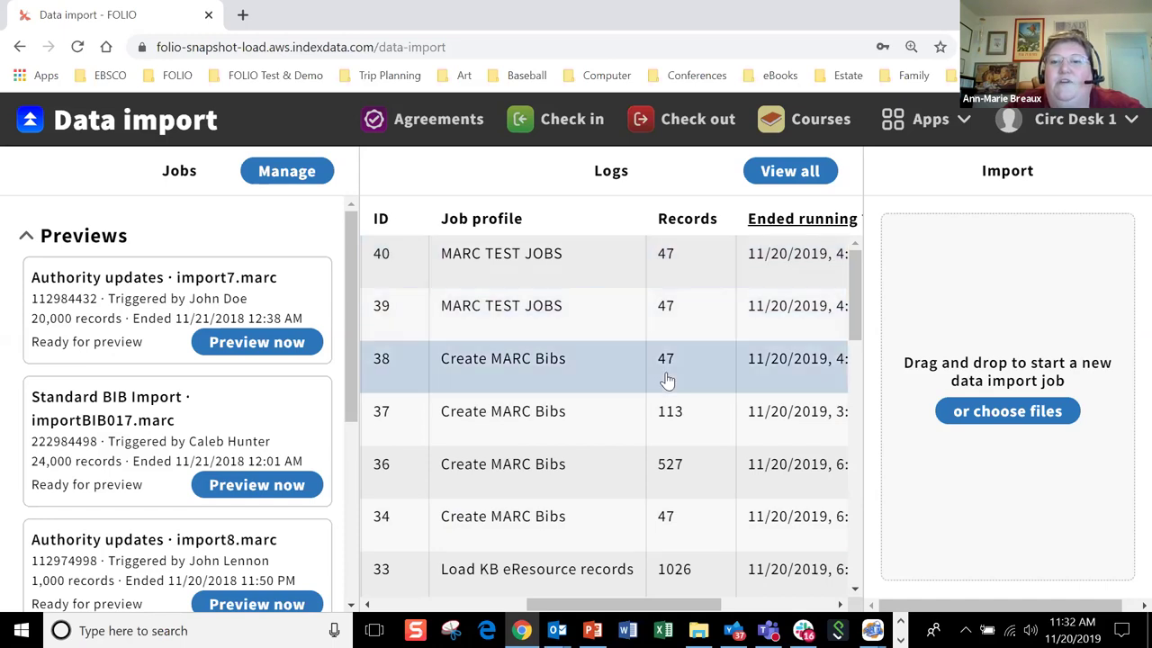
left_click_drag(666, 605, 774, 604)
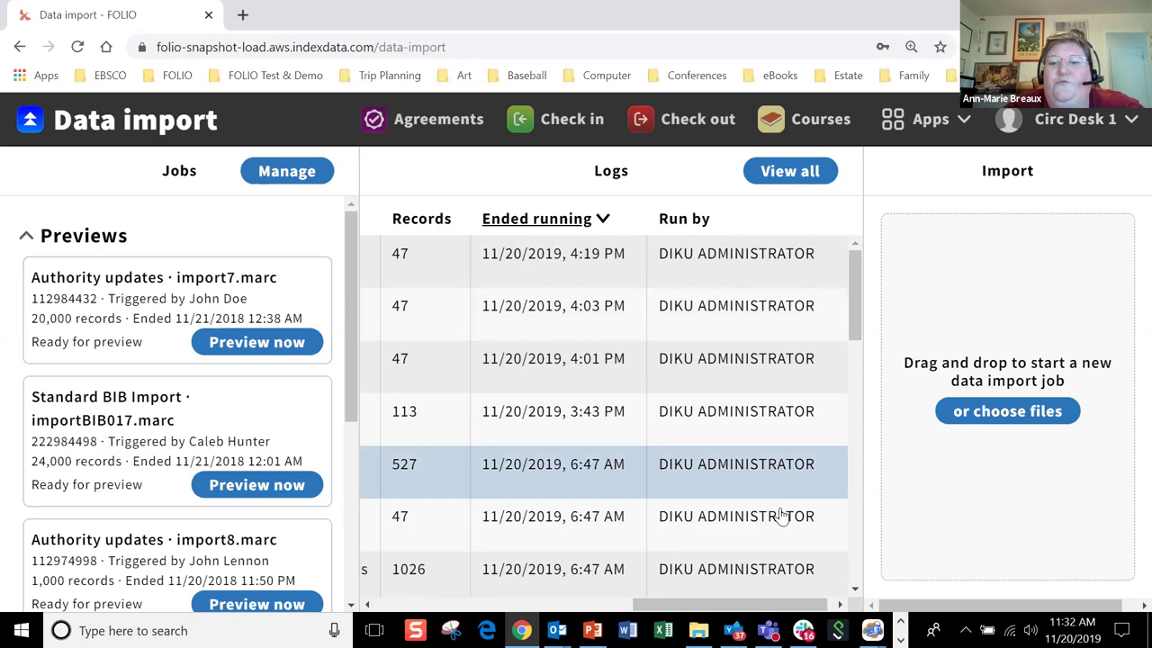
mouse_move(858, 305)
left_mouse_down()
mouse_move(861, 439)
mouse_move(864, 288)
left_mouse_up()
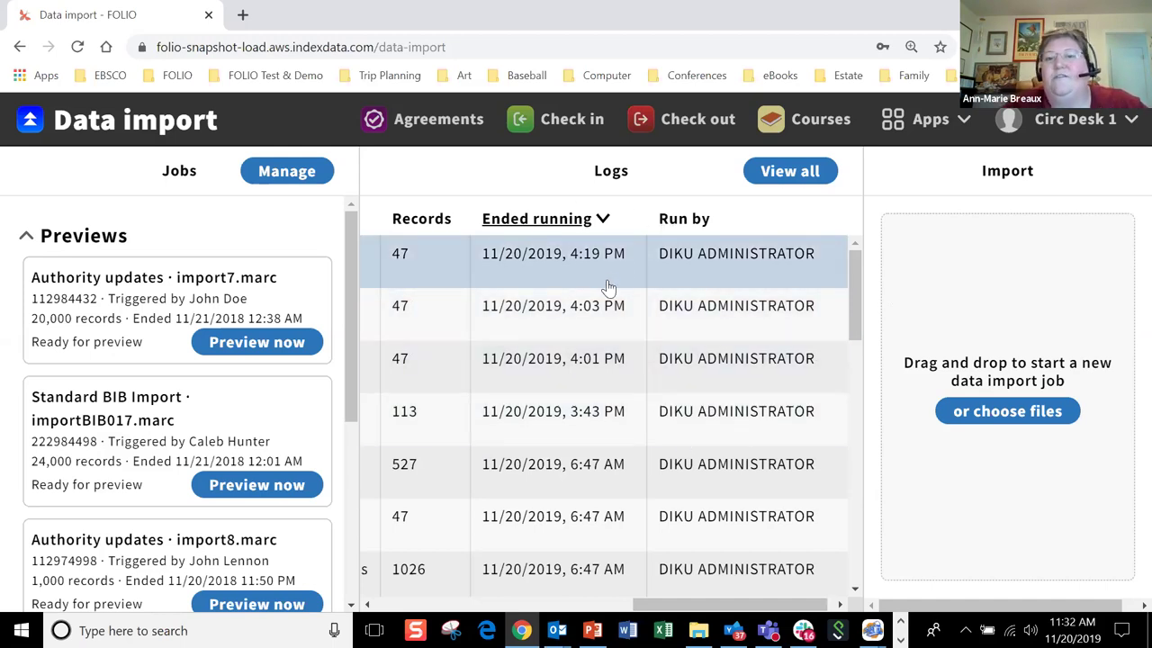
Open the complete list of import logs and look through it to the end.
left_click(775, 173)
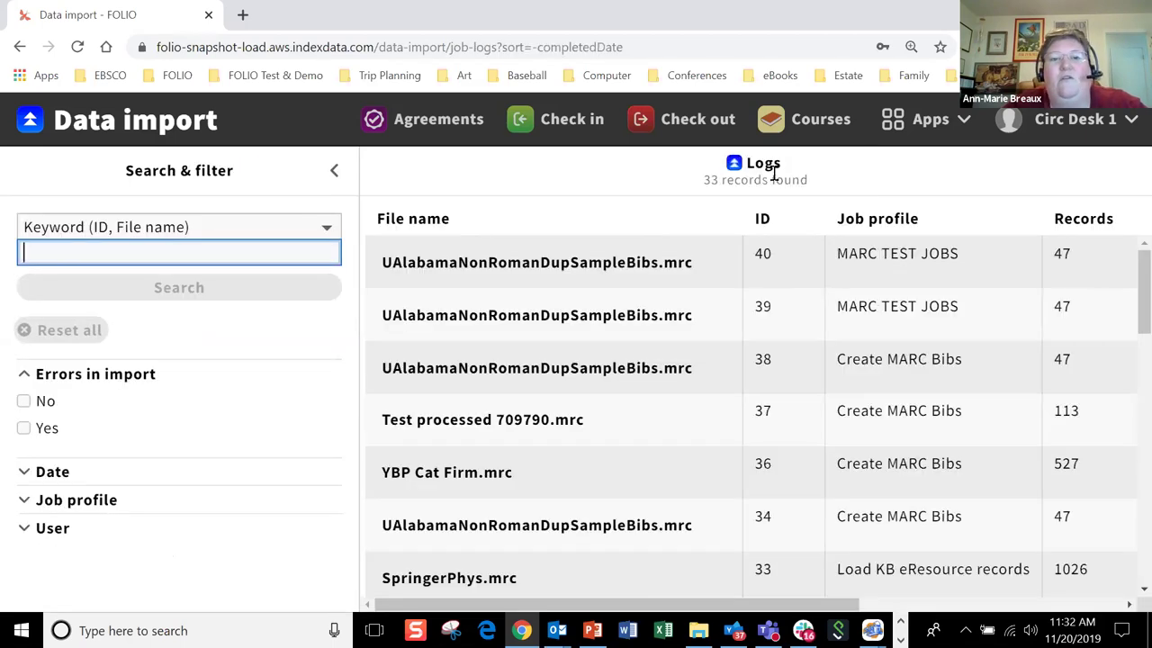
left_click(1143, 297)
left_click_drag(1124, 373, 1124, 553)
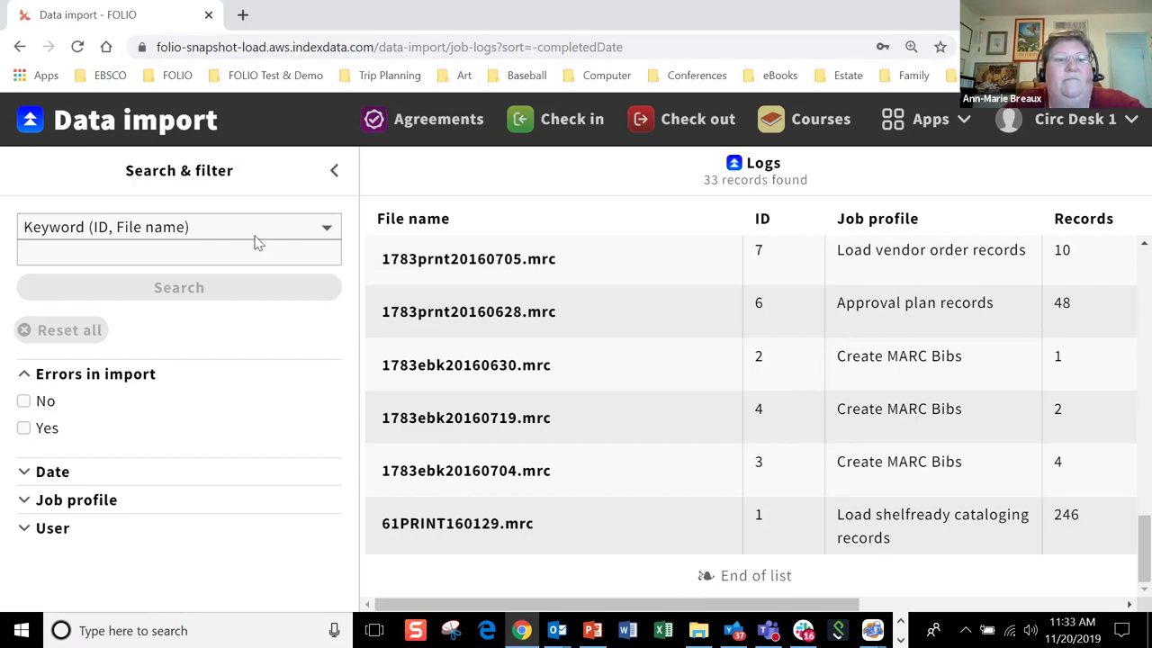
Search the import logs by keyword (ID, File name) for "*ebk".
left_click(159, 254)
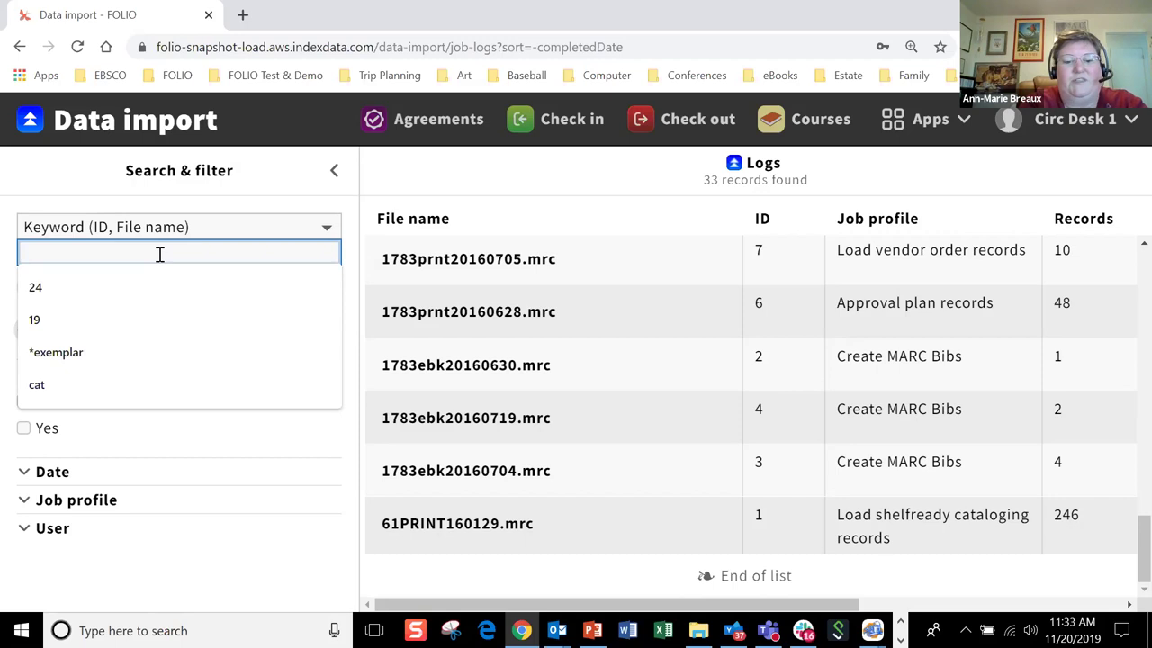
type("^ebk")
key("BackSpace")
key("BackSpace")
key("BackSpace")
key("BackSpace")
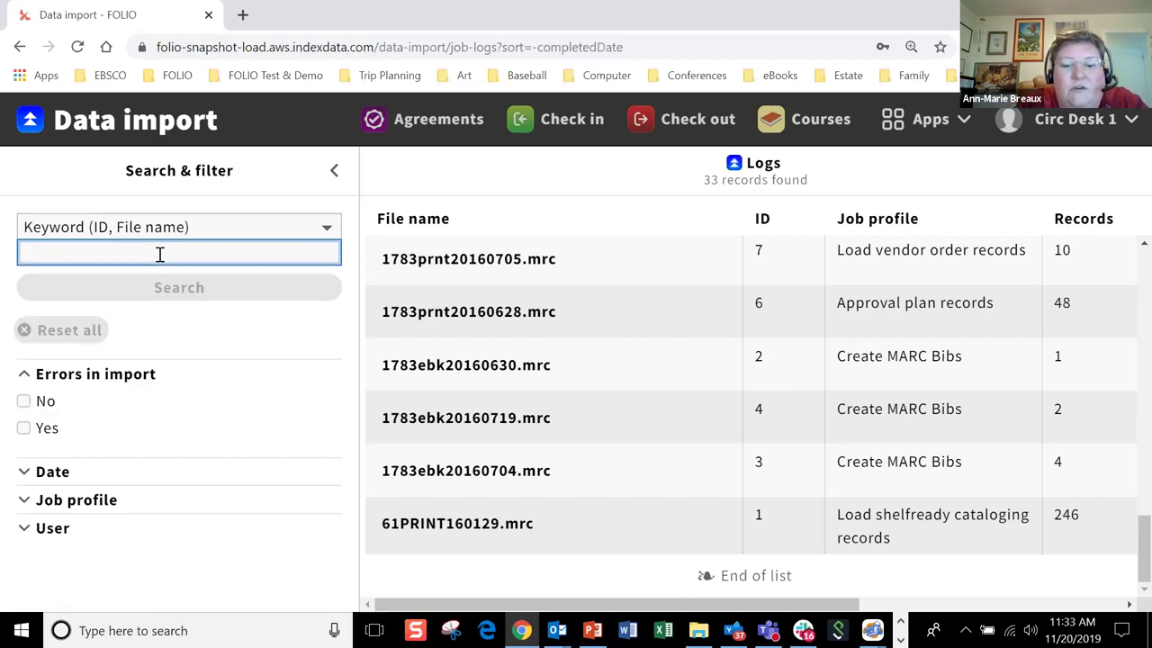
type("*ebk")
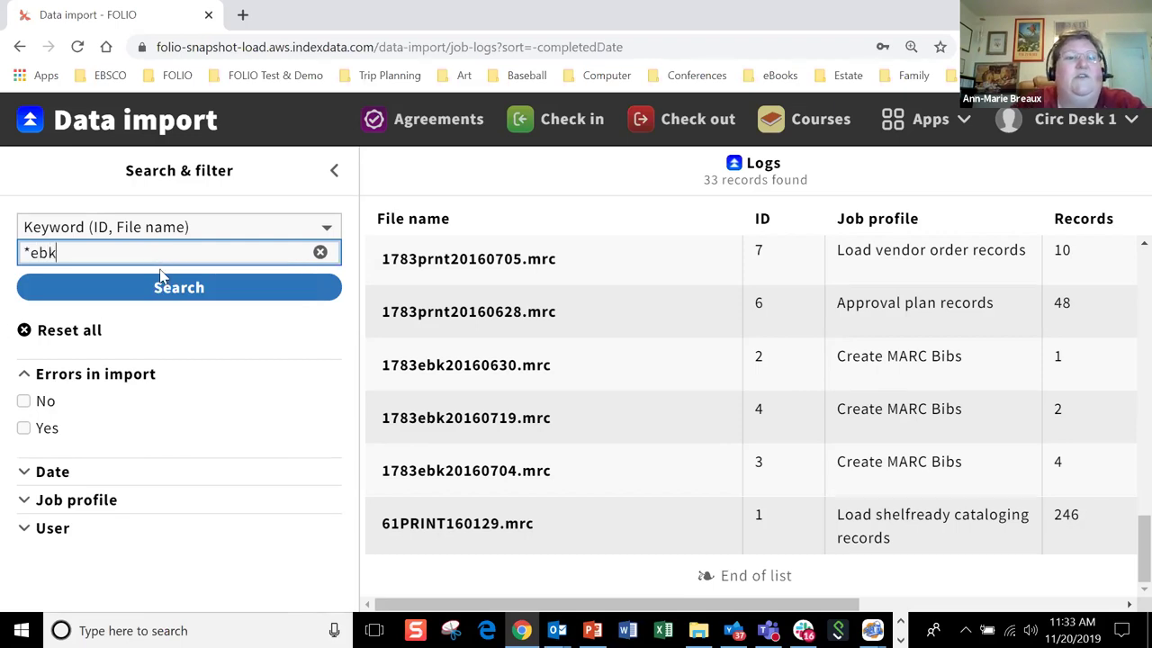
left_click(163, 289)
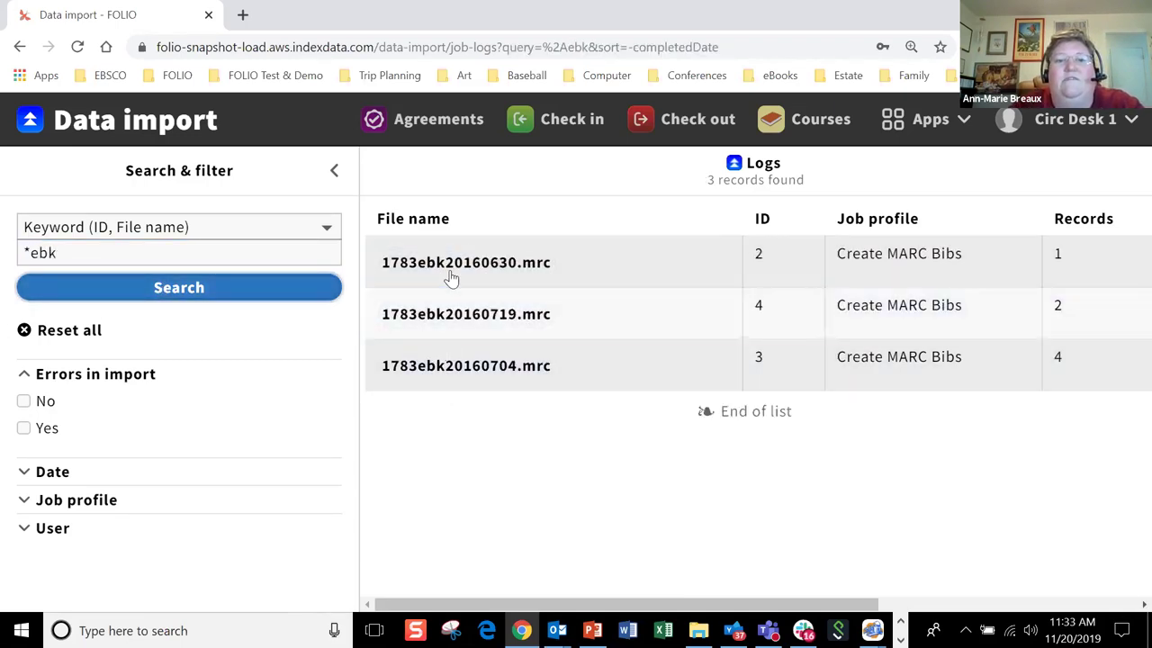
Clear the keyword search and inspect the date range filter options without applying any dates.
left_click(182, 257)
left_click_drag(183, 257, 2, 261)
key("BackSpace")
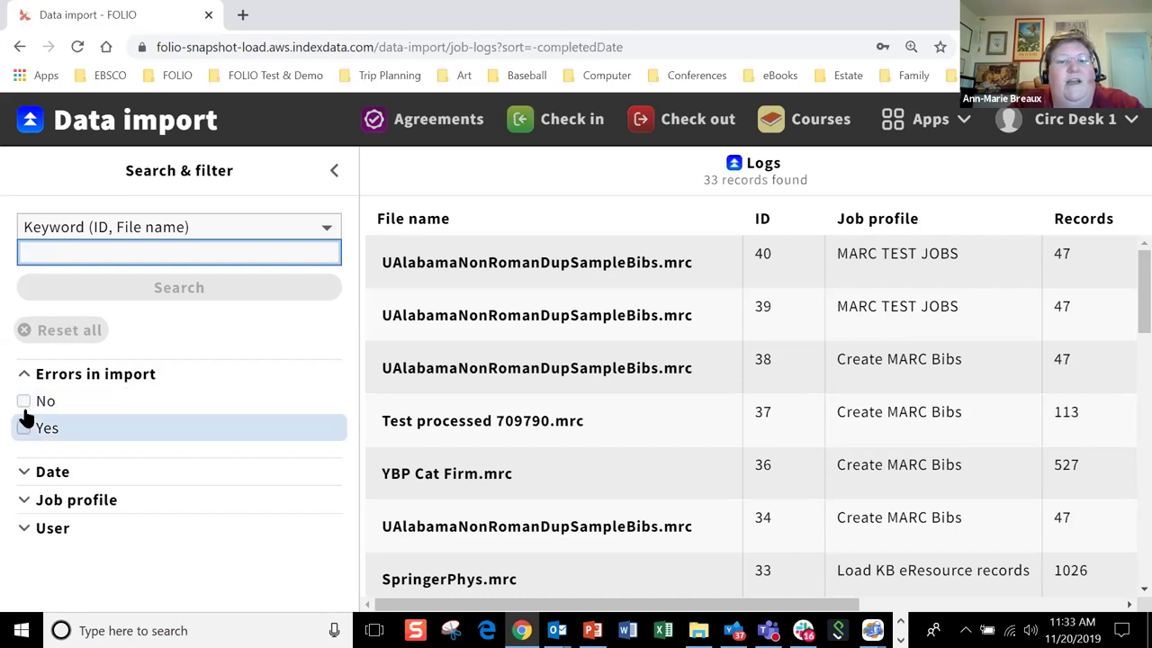
left_click(50, 471)
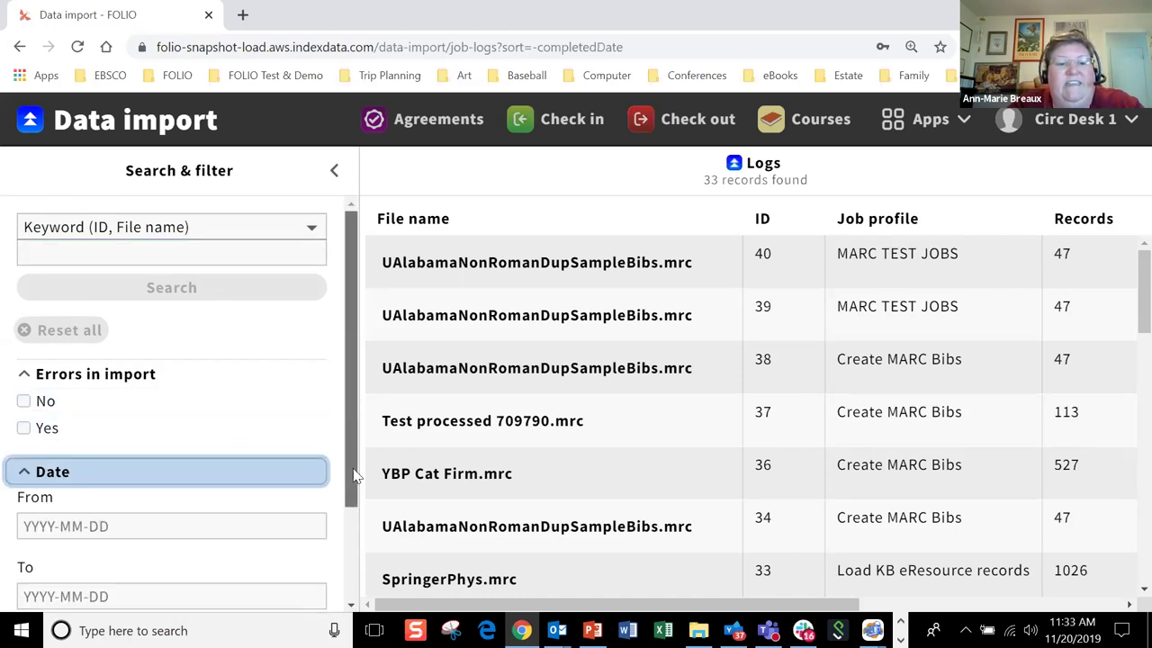
left_click_drag(352, 395, 365, 524)
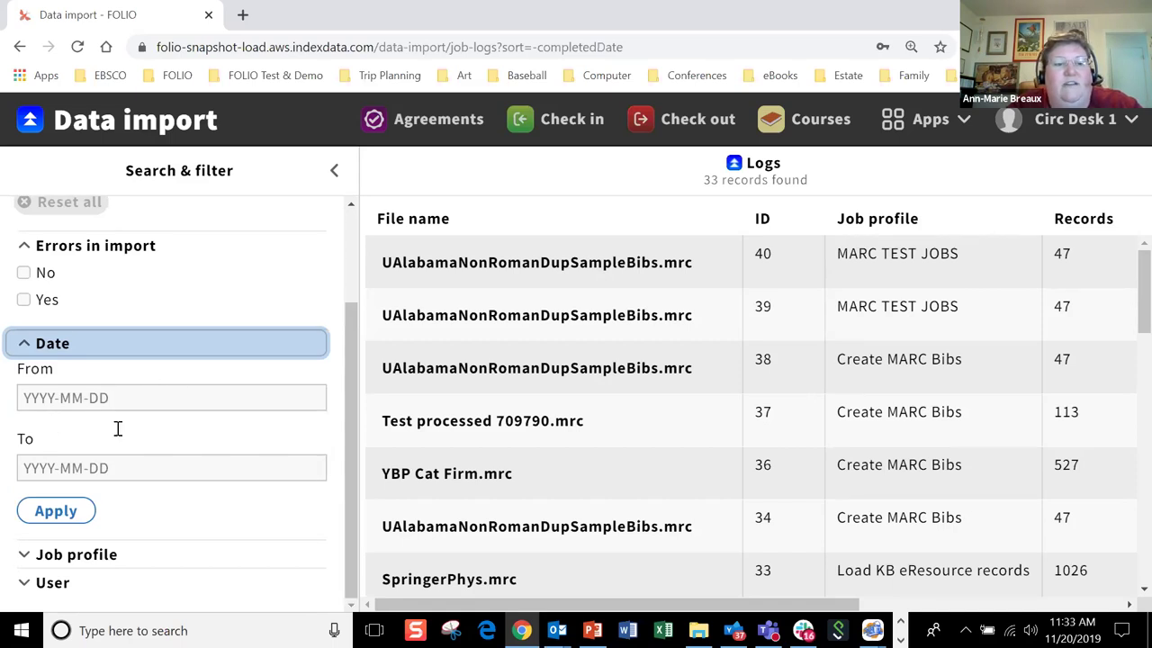
left_click(27, 342)
Filter the import logs by the ETL Bib records job profile.
left_click(72, 499)
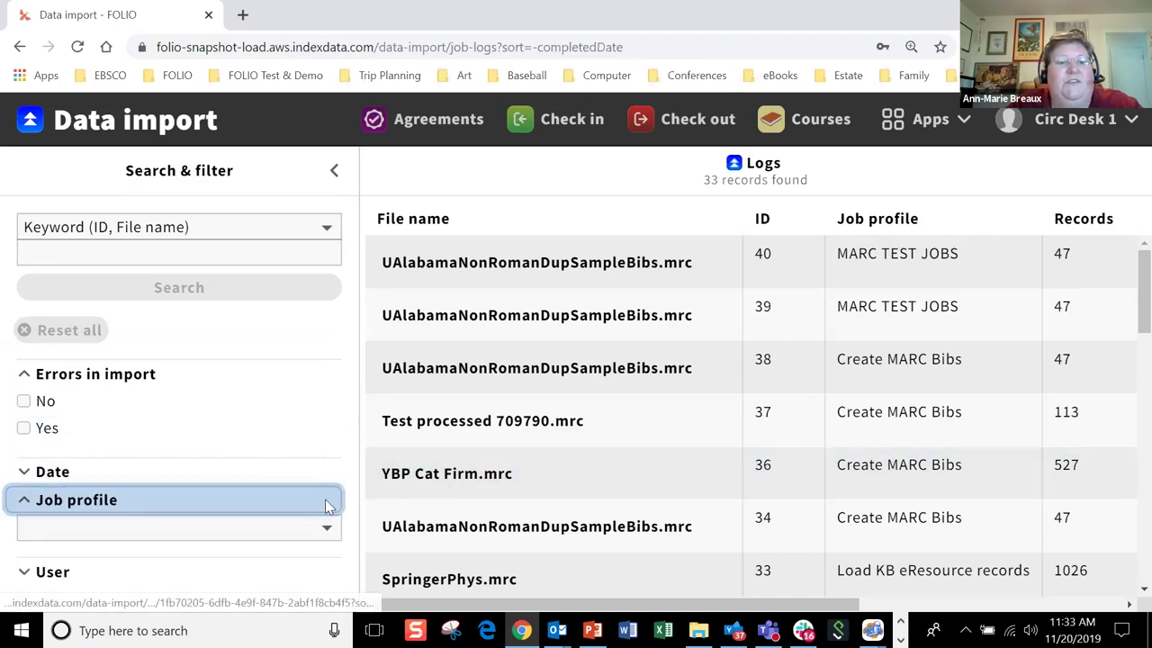
left_click(171, 527)
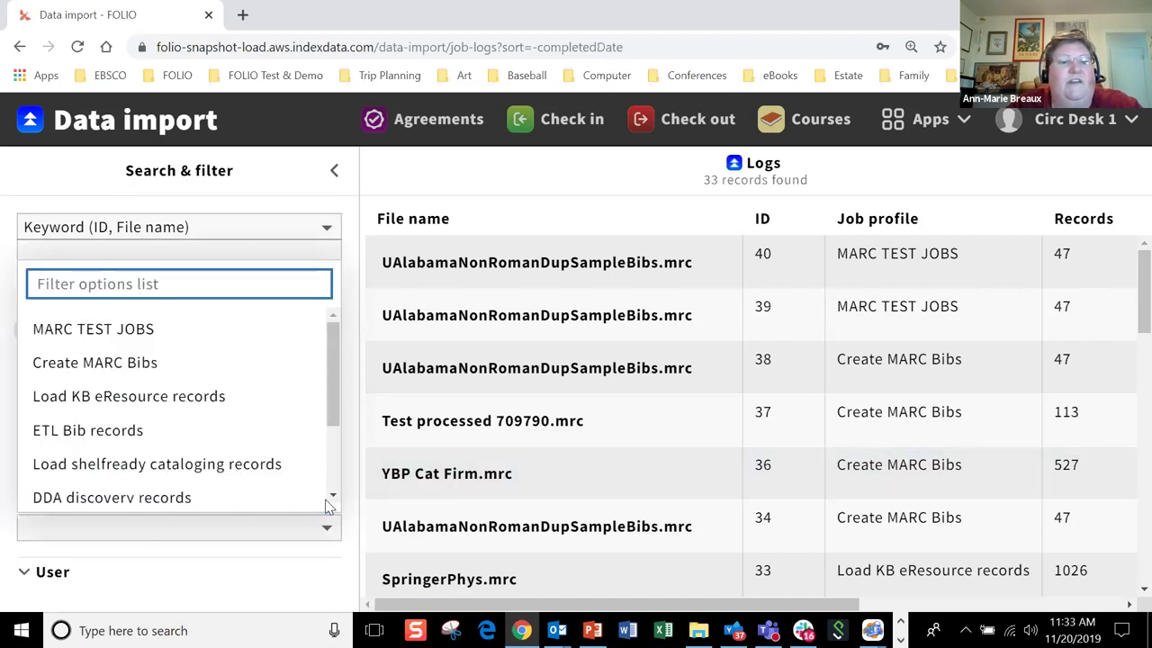
left_click(71, 431)
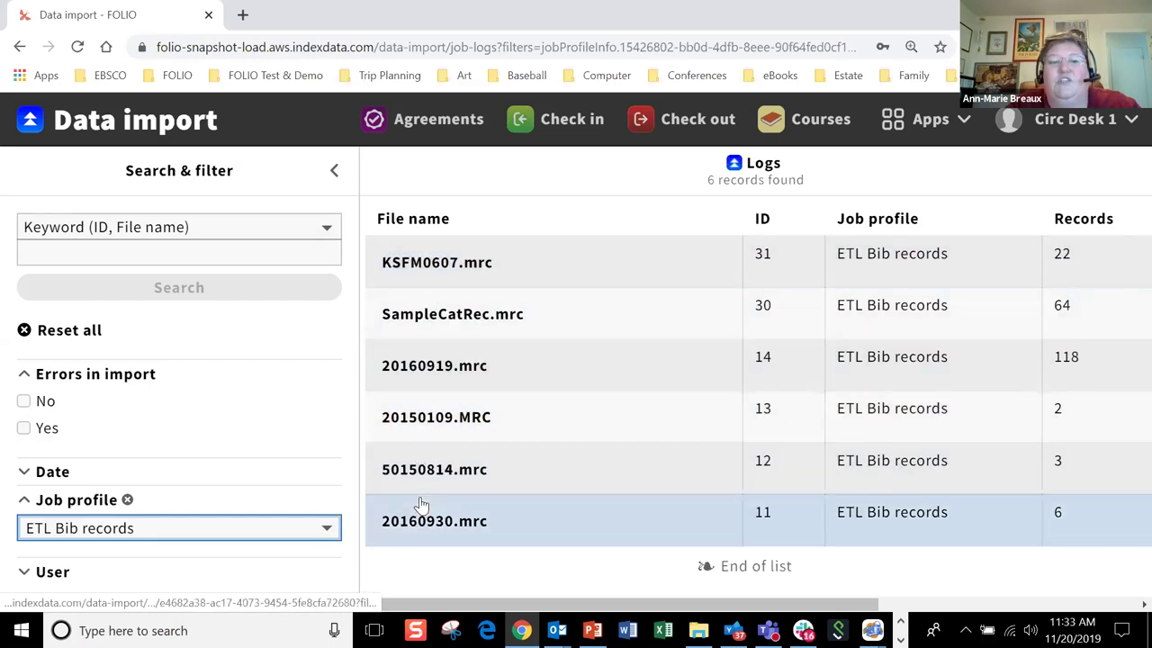
Reset all log filters and show only the import logs run by the logged-in user.
key("Tab")
key("Return")
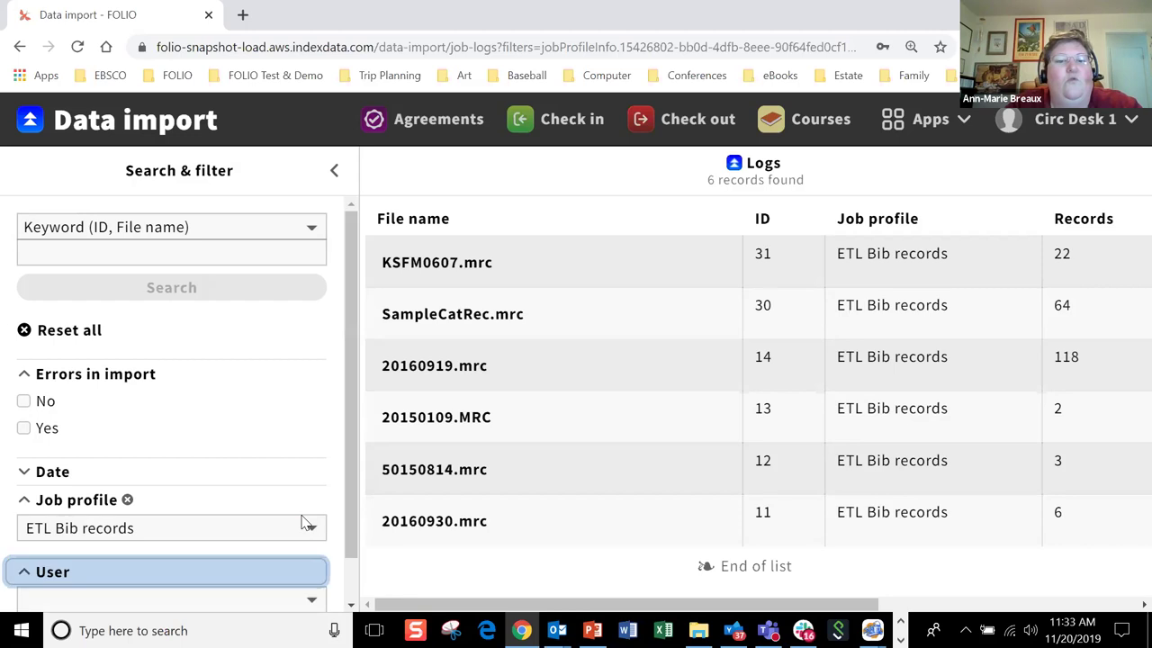
left_click(65, 329)
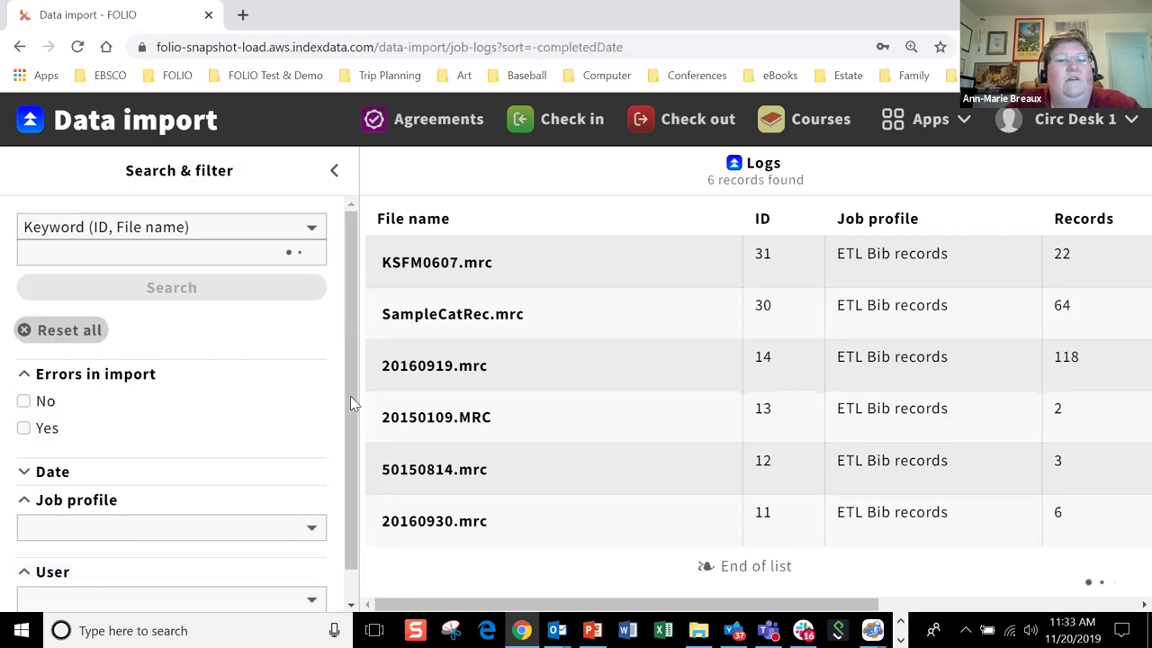
scroll(349, 405, "down", 1)
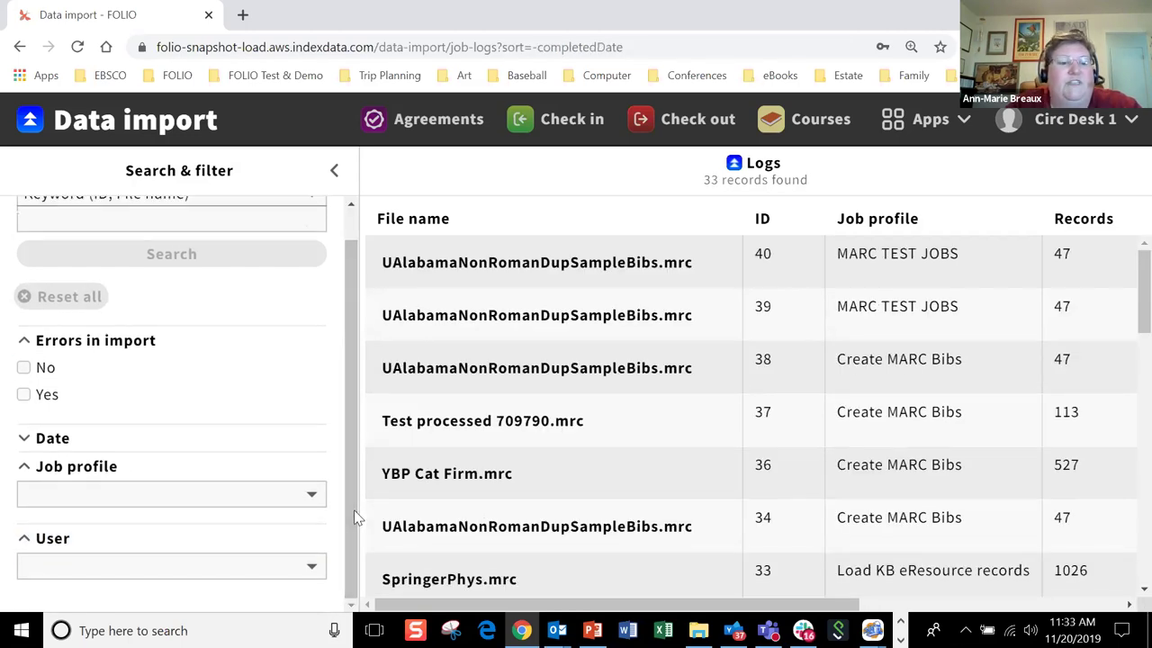
left_click(108, 565)
left_click(107, 522)
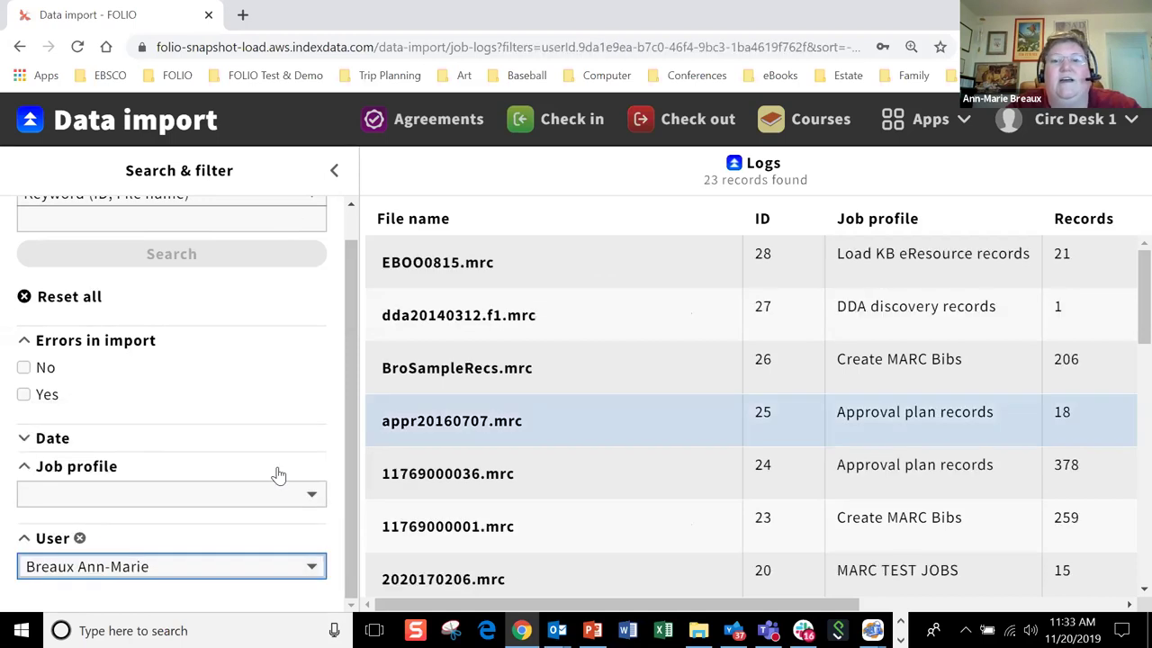
left_click_drag(1124, 304, 1124, 216)
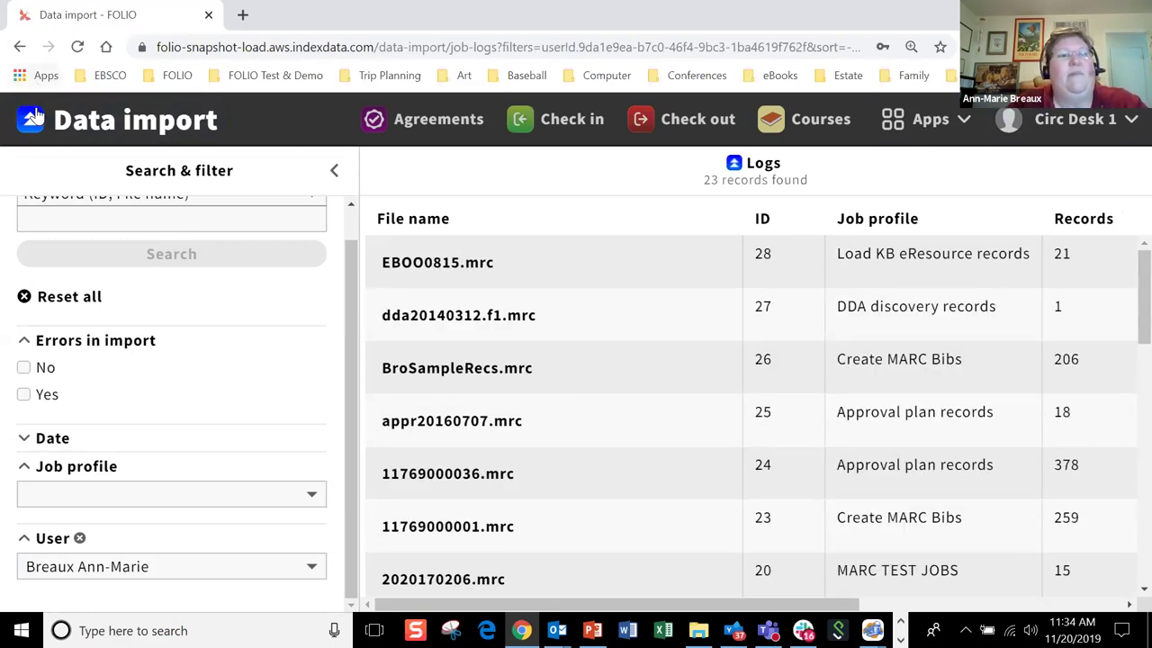
Return to the Data import main page and switch to the MarcEditor window showing Cat Plus Bronze (1).mrk.
left_click(68, 128)
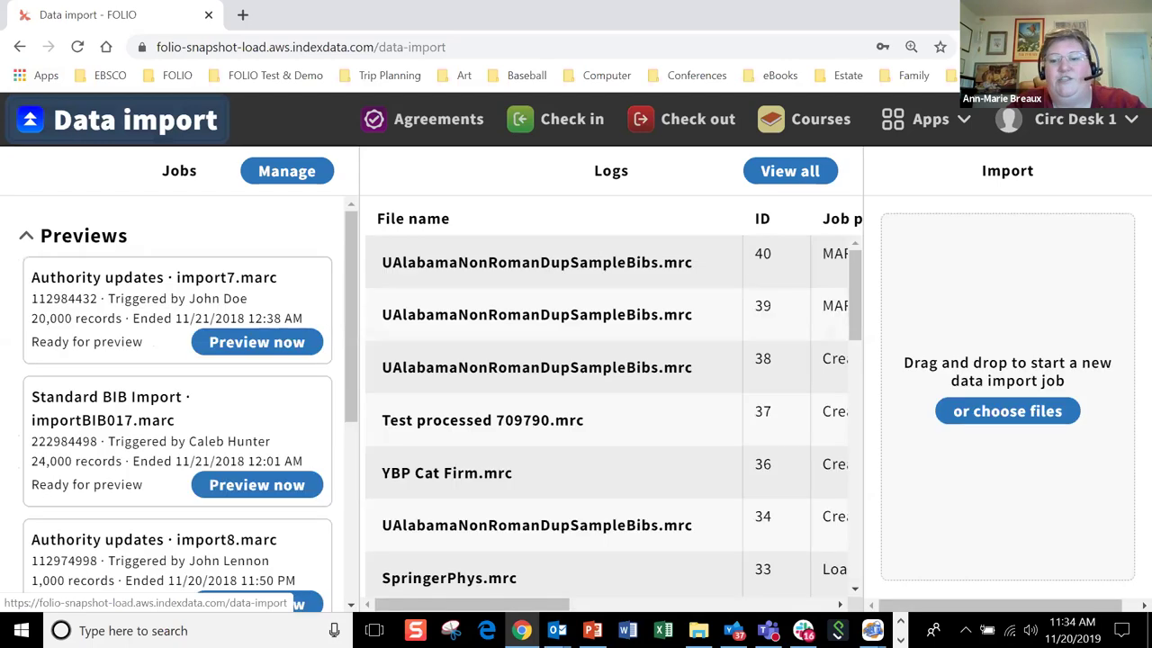
key("alt+Tab")
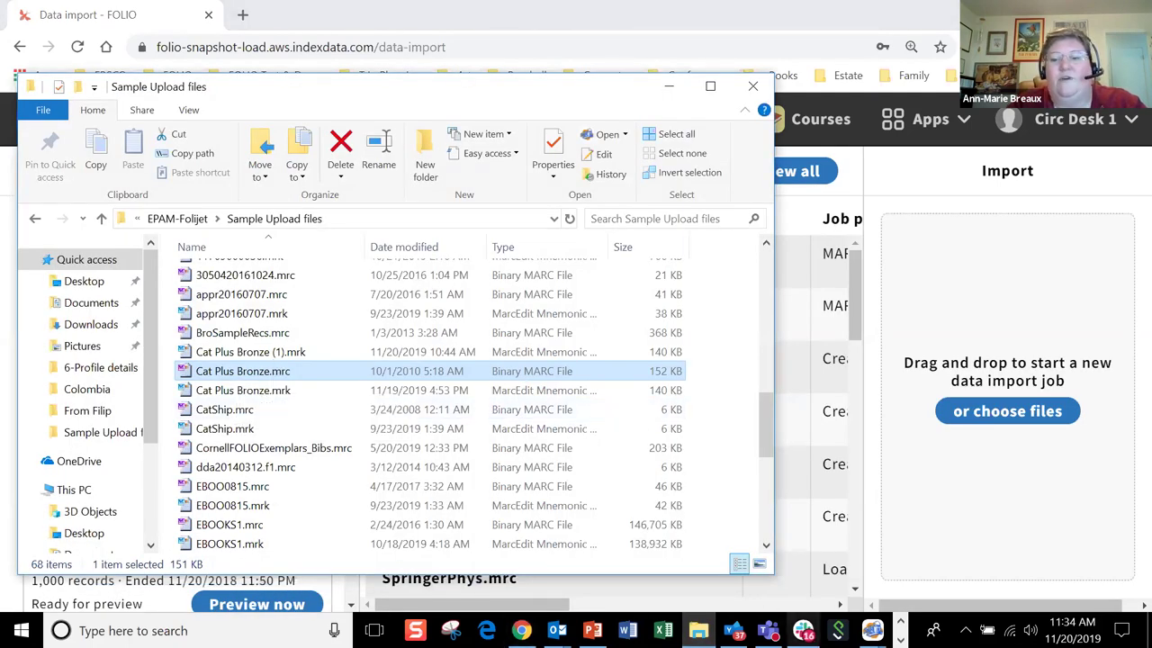
left_click(870, 630)
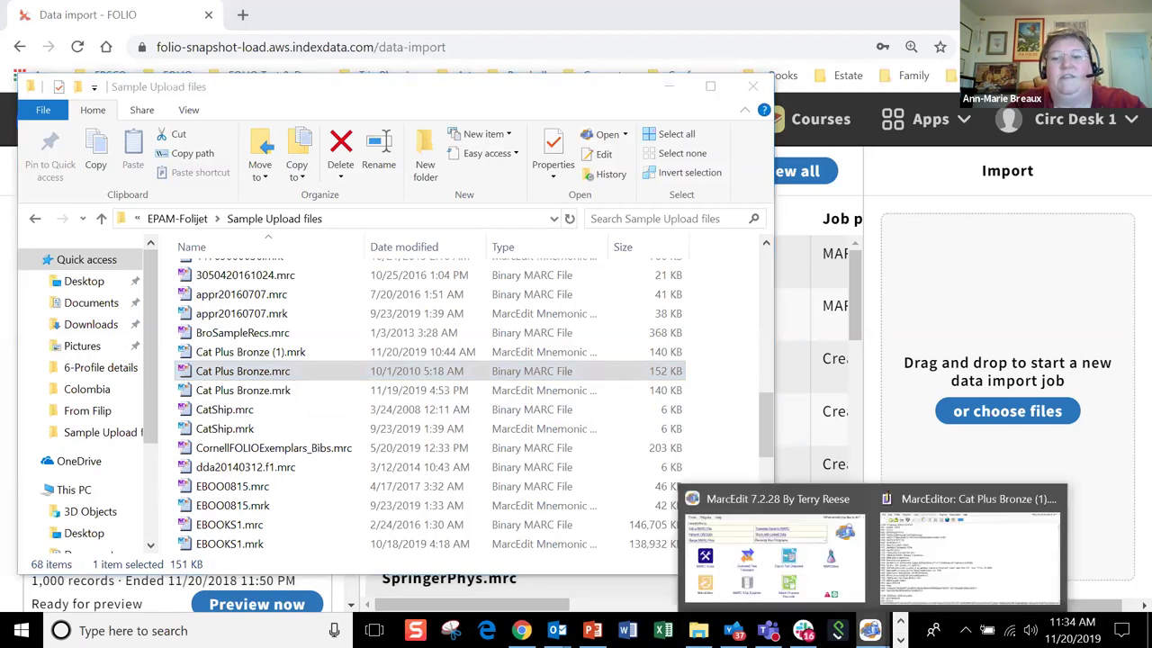
left_click(947, 556)
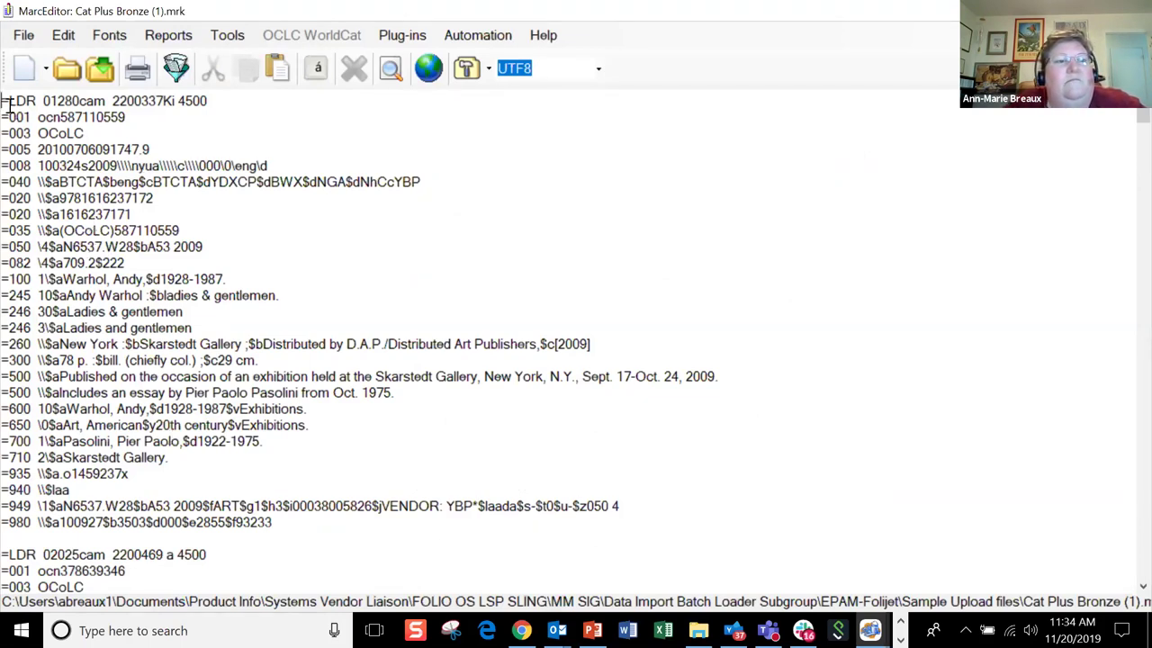
Highlight the first record's bibliographic fields LDR to 710, and its local fields 935, 940, 949 and 980 for examination.
left_click_drag(7, 101, 398, 461)
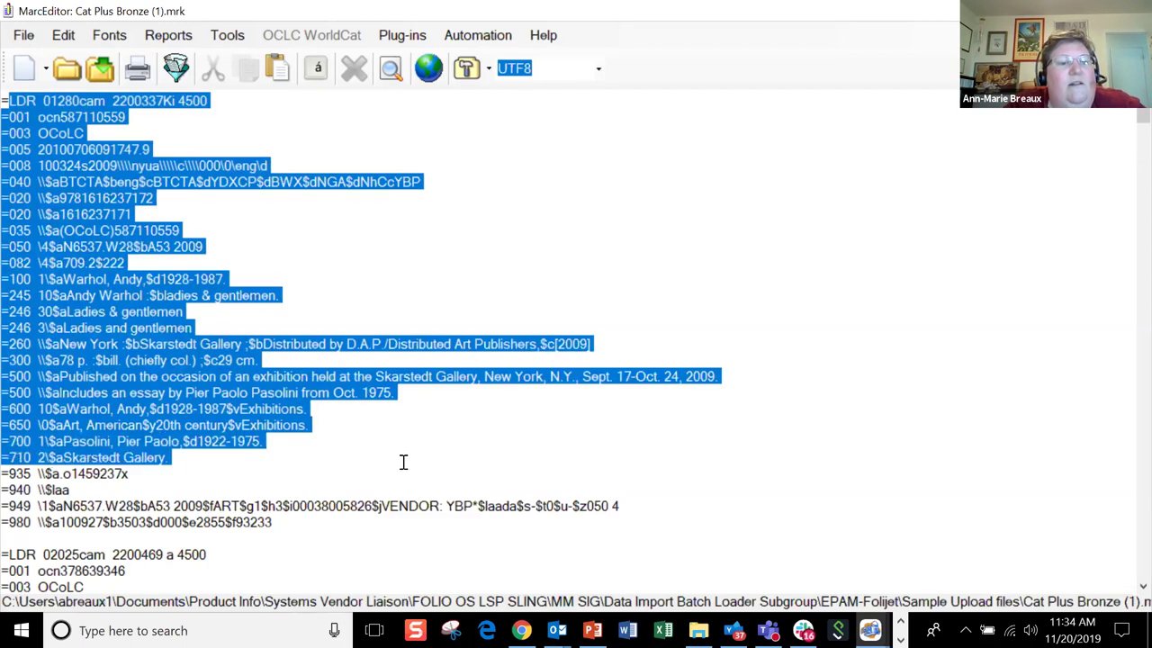
left_click(216, 501)
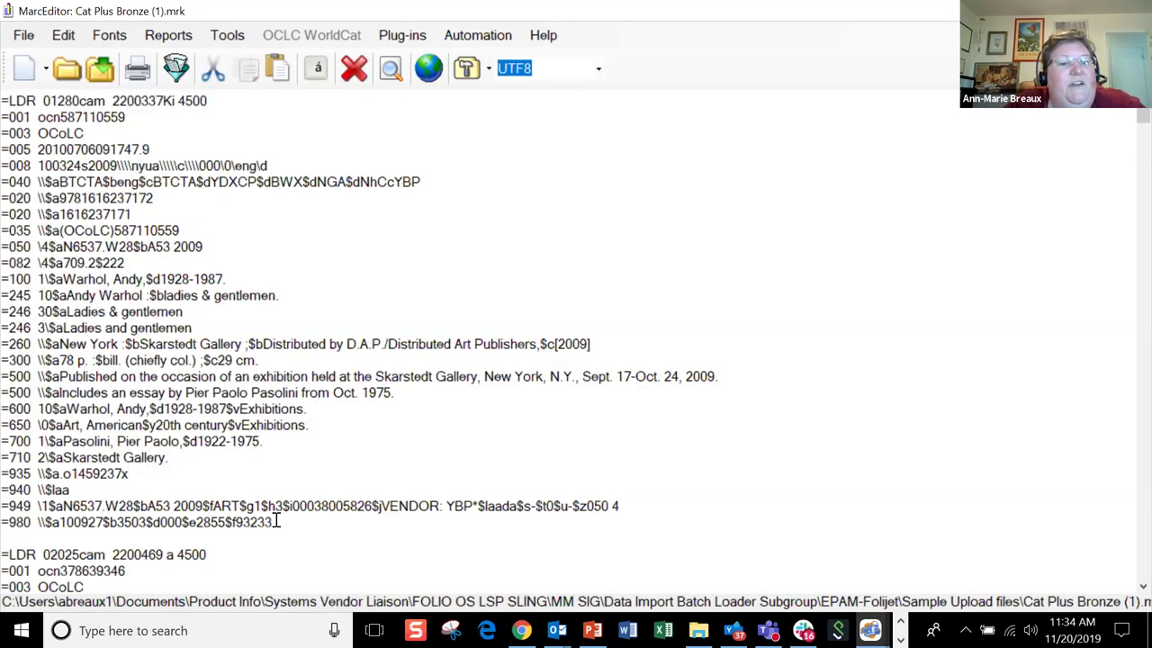
left_click_drag(273, 522, 8, 477)
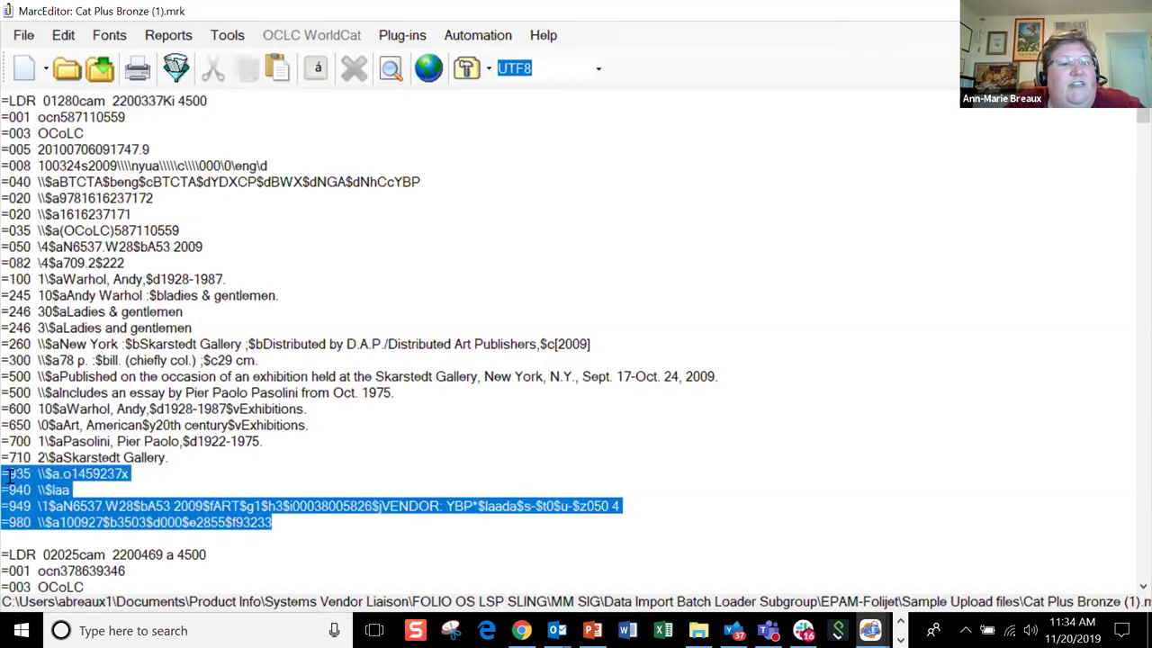
left_click(135, 473)
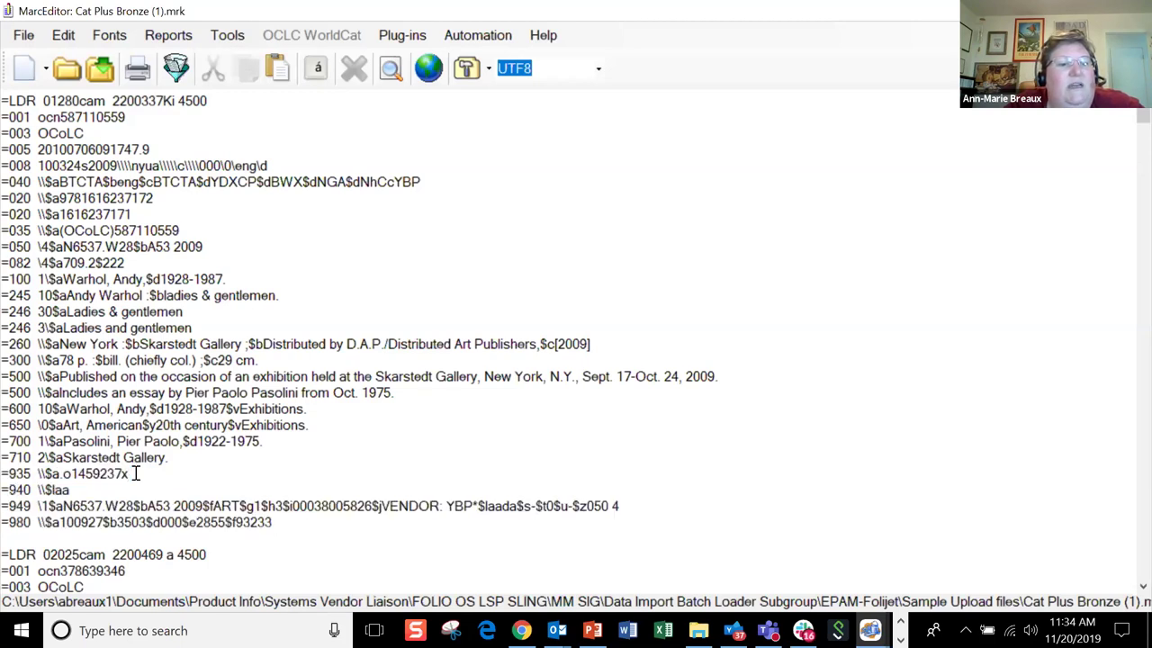
left_click(5, 477, "shift")
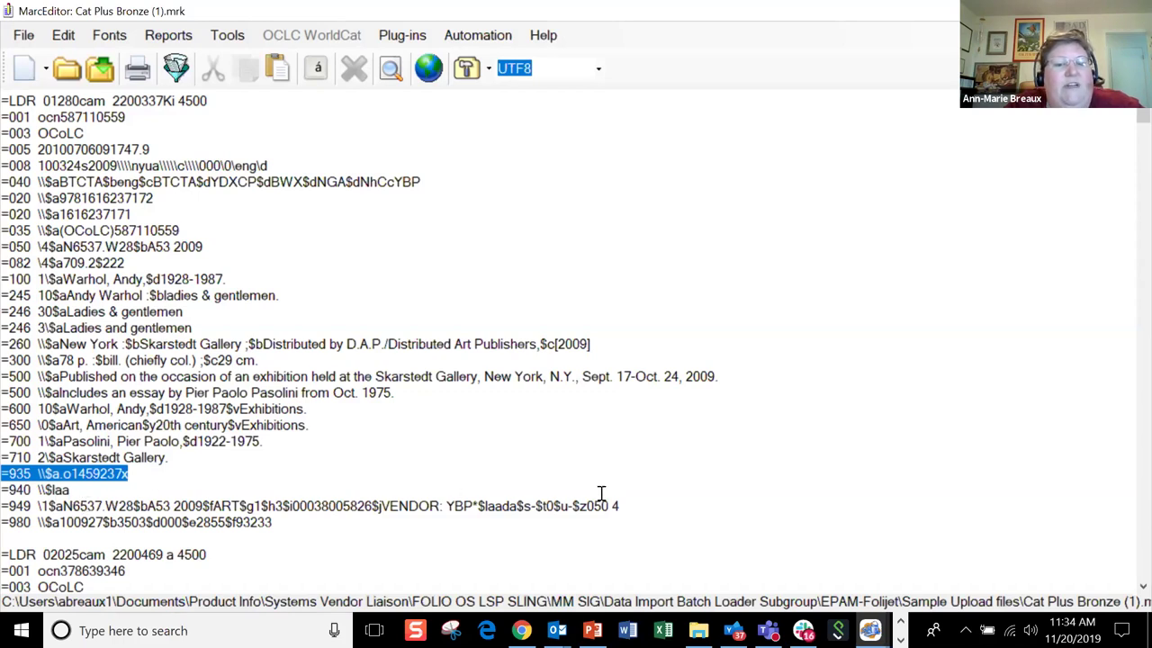
left_click_drag(648, 501, 7, 490)
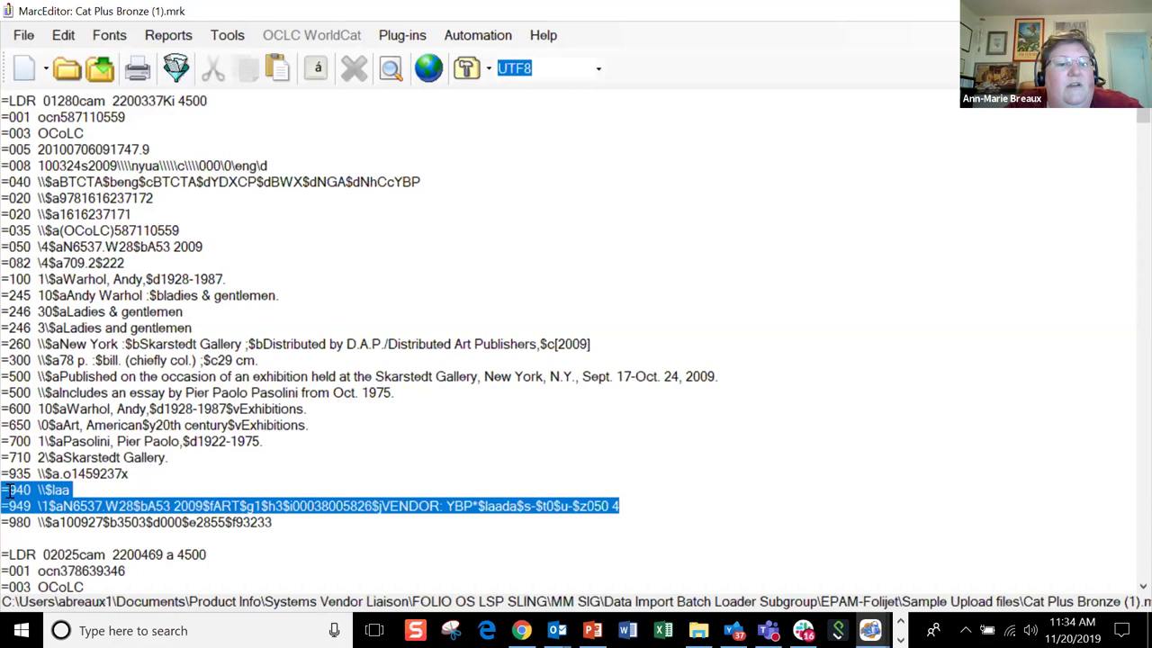
left_click_drag(280, 521, 11, 522)
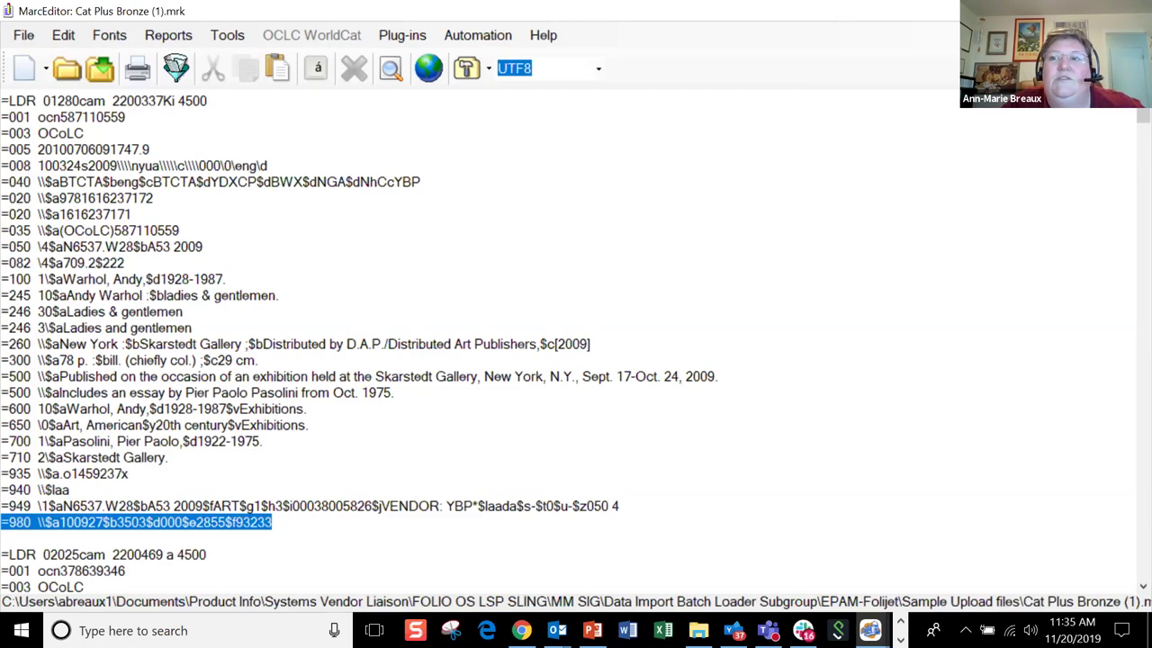
Switch to the Sample Upload files folder and upload Cat Plus Bronze.mrc to FOLIO's Data import.
key("alt+Tab")
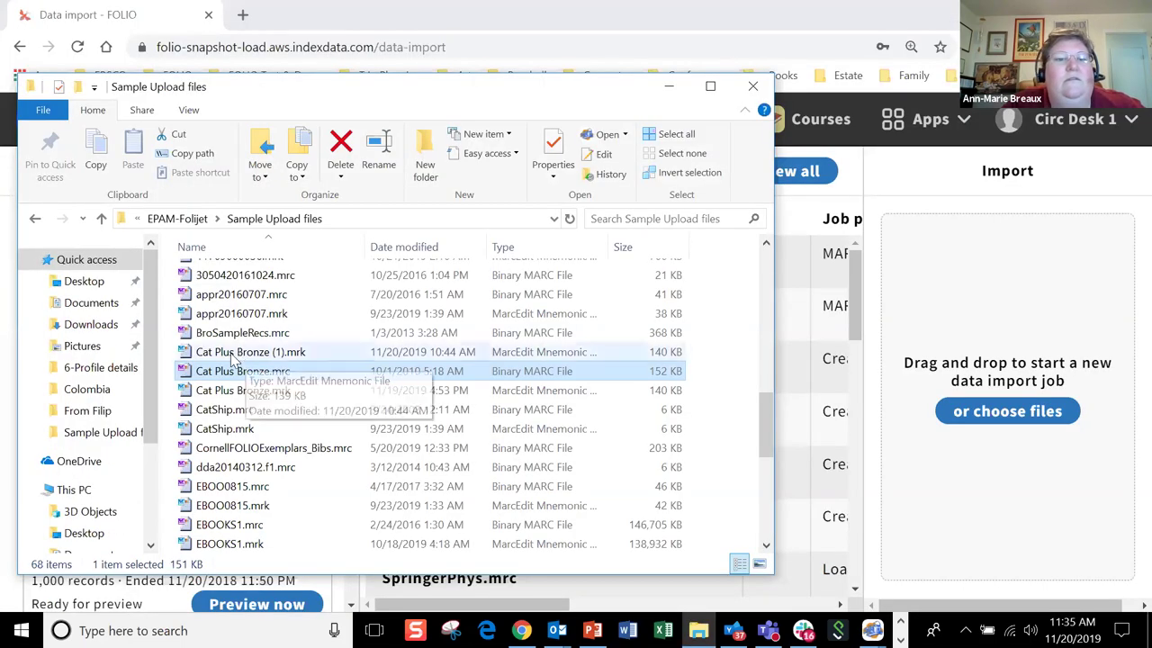
left_click_drag(225, 377, 1005, 435)
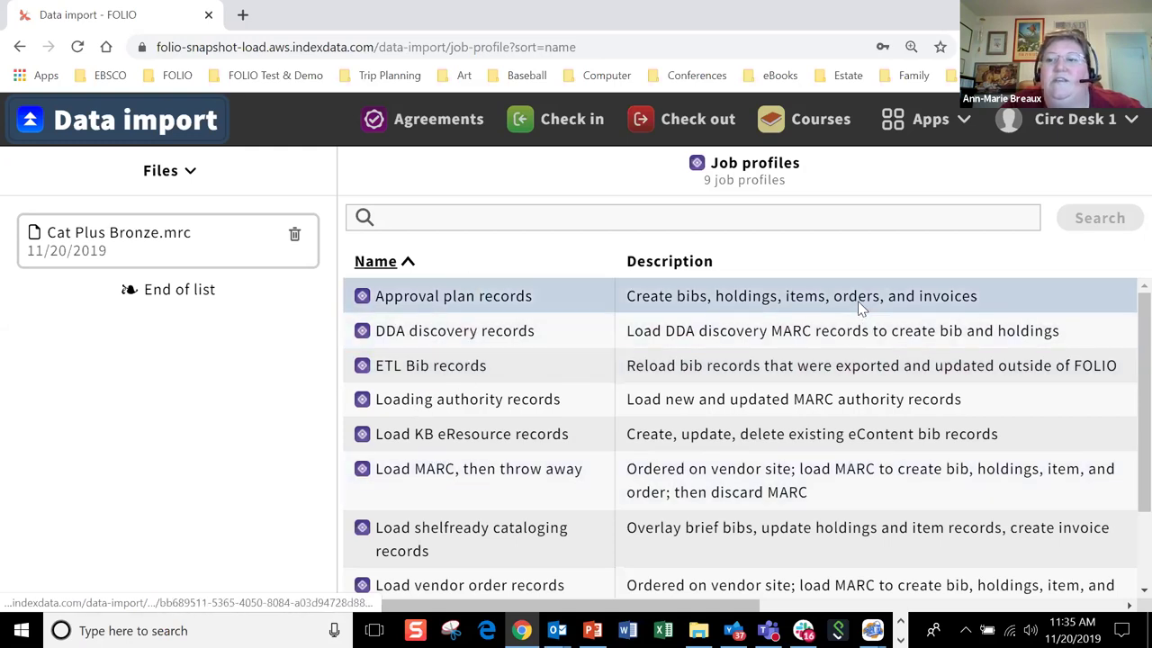
Review the Load shelfready cataloging records job profile and run it on the uploaded Cat Plus Bronze.mrc file.
scroll(1123, 416, "down", 2)
scroll(1124, 432, "down", 1)
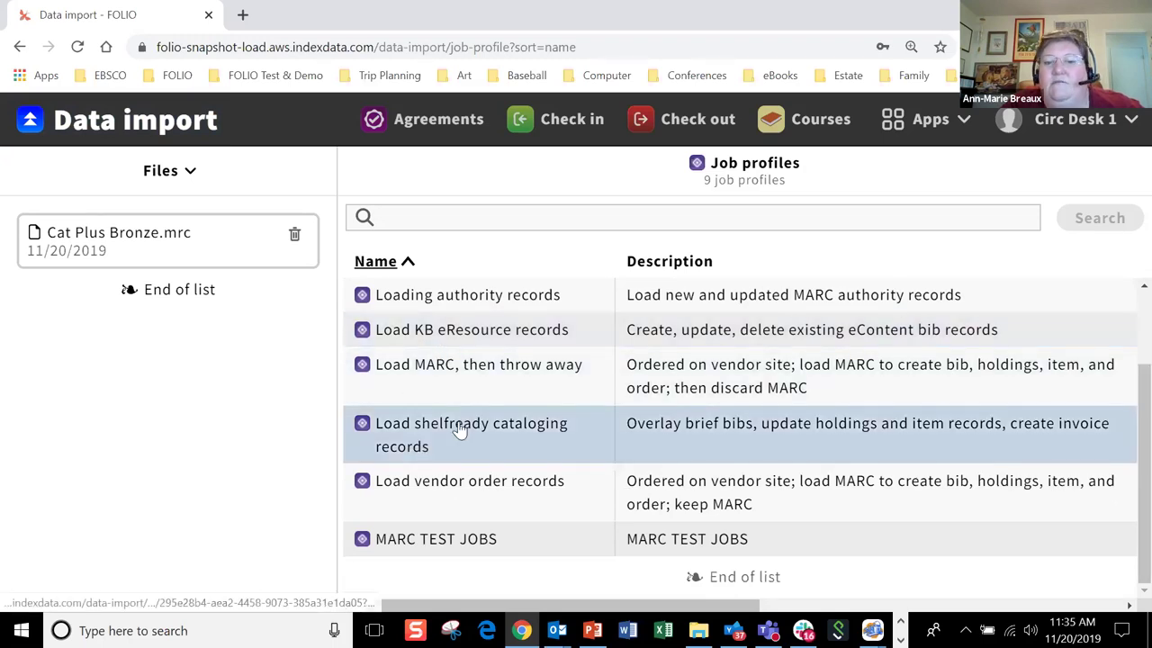
left_click(459, 430)
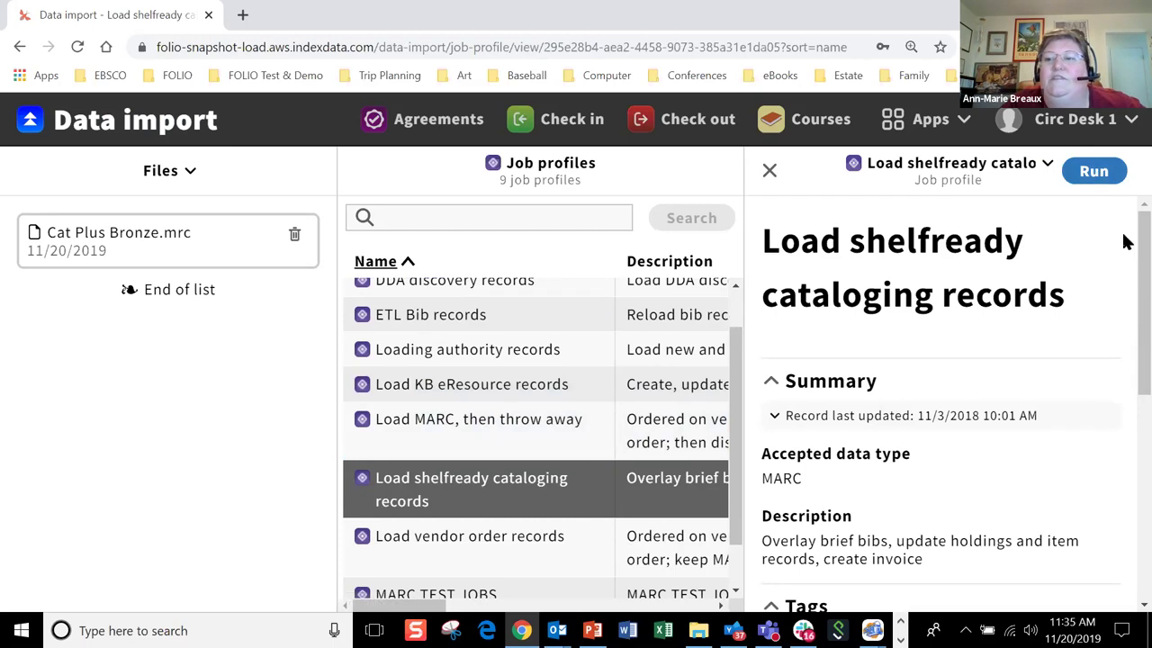
scroll(1123, 288, "down", 8)
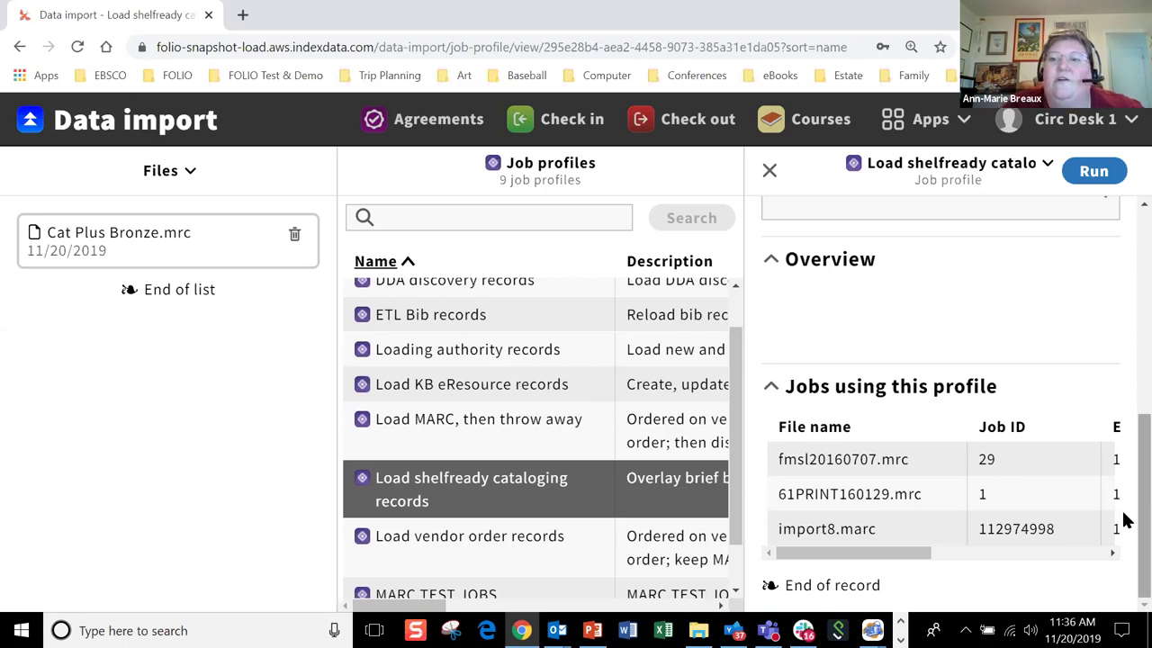
left_click(1093, 171)
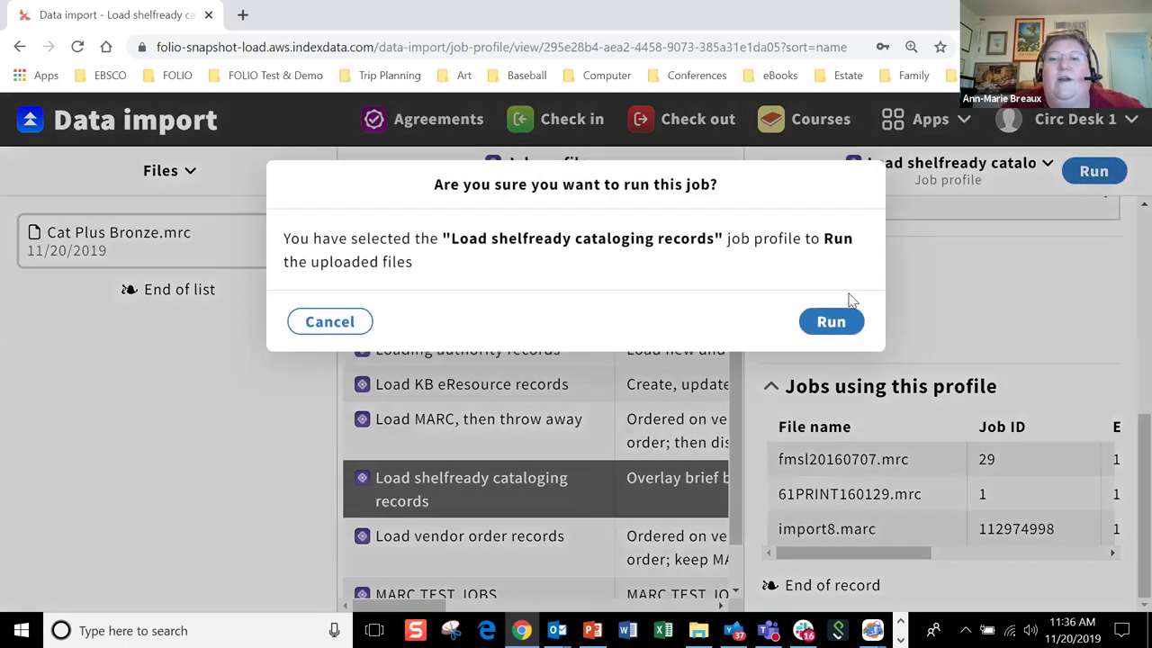
left_click(829, 322)
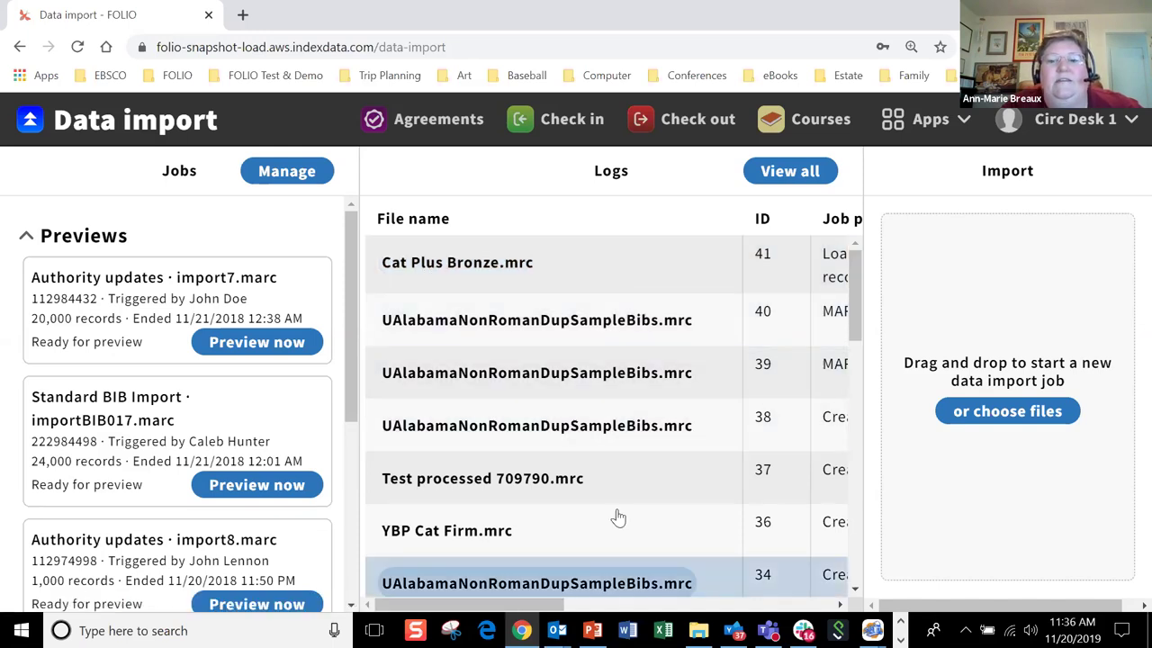
Review the Cat Plus Bronze.mrc job's columns in the logs list and read through the MARC fields in its import log.
scroll(617, 517, "right", 5)
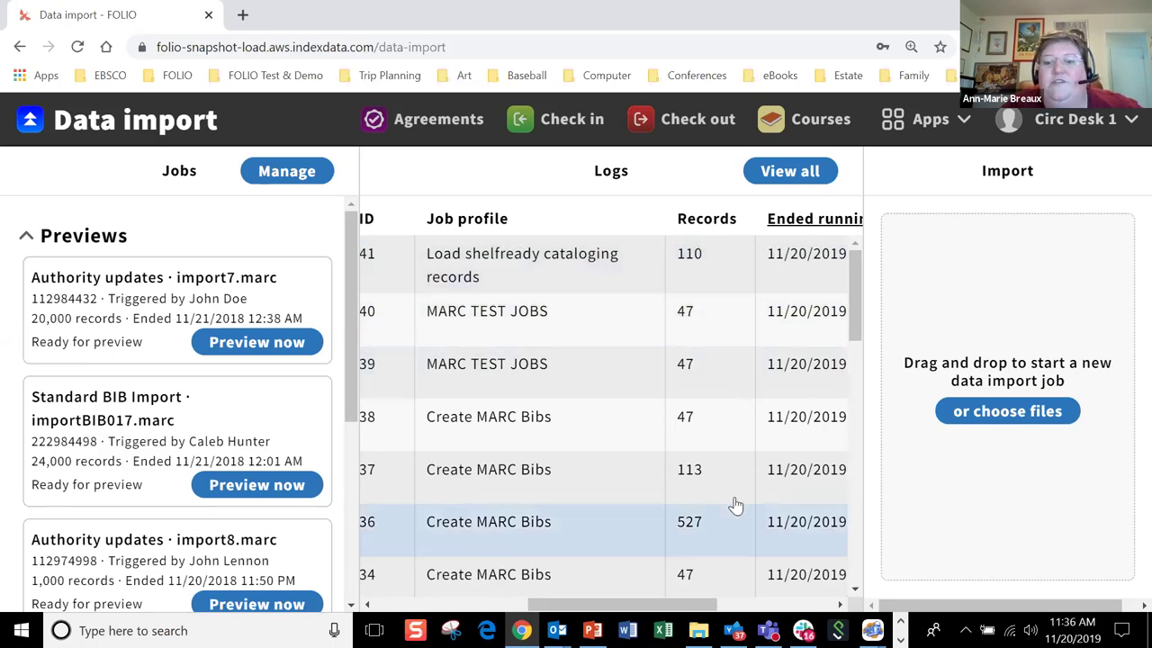
scroll(818, 573, "right", 3)
scroll(828, 570, "right", 2)
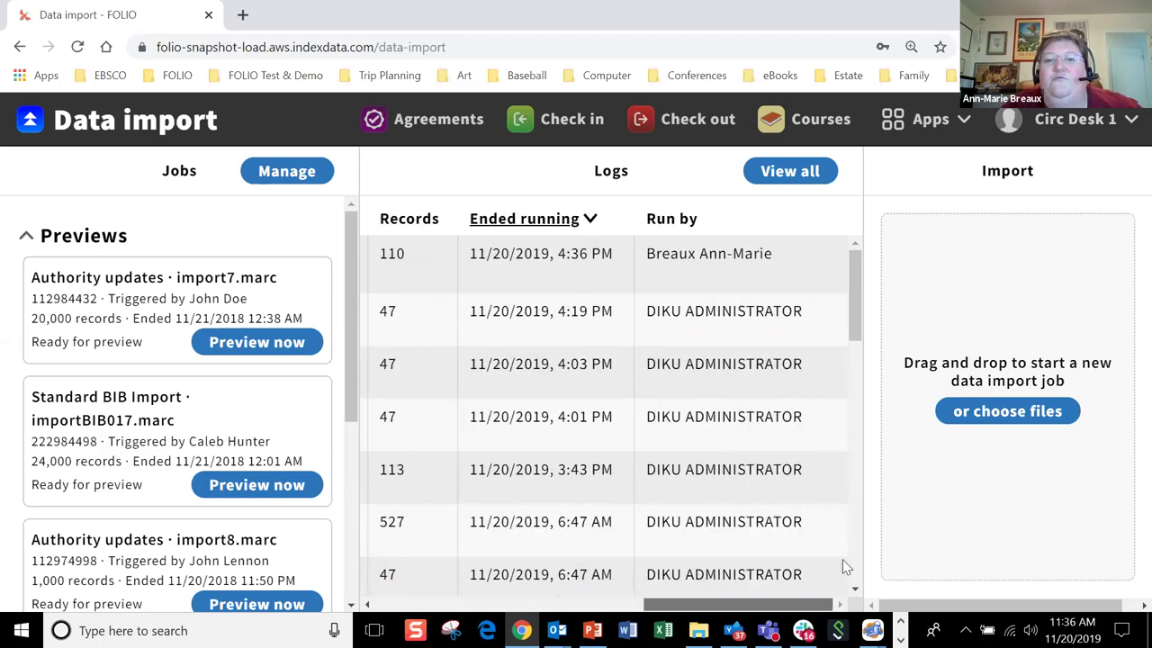
scroll(846, 566, "left", 5)
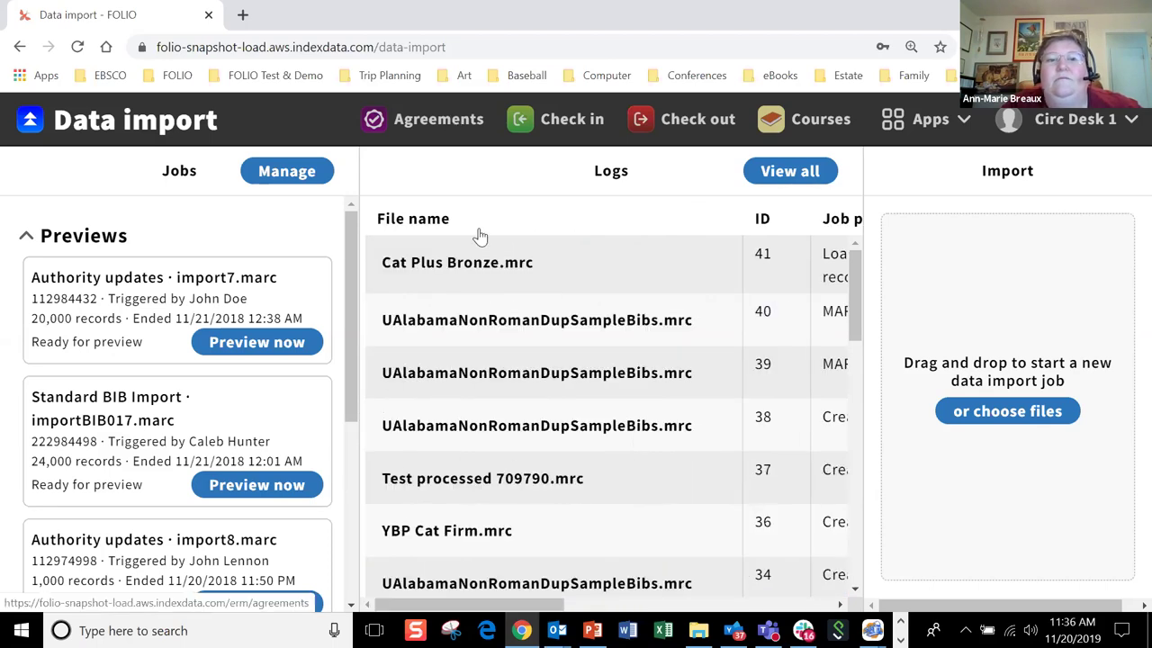
left_click(428, 262)
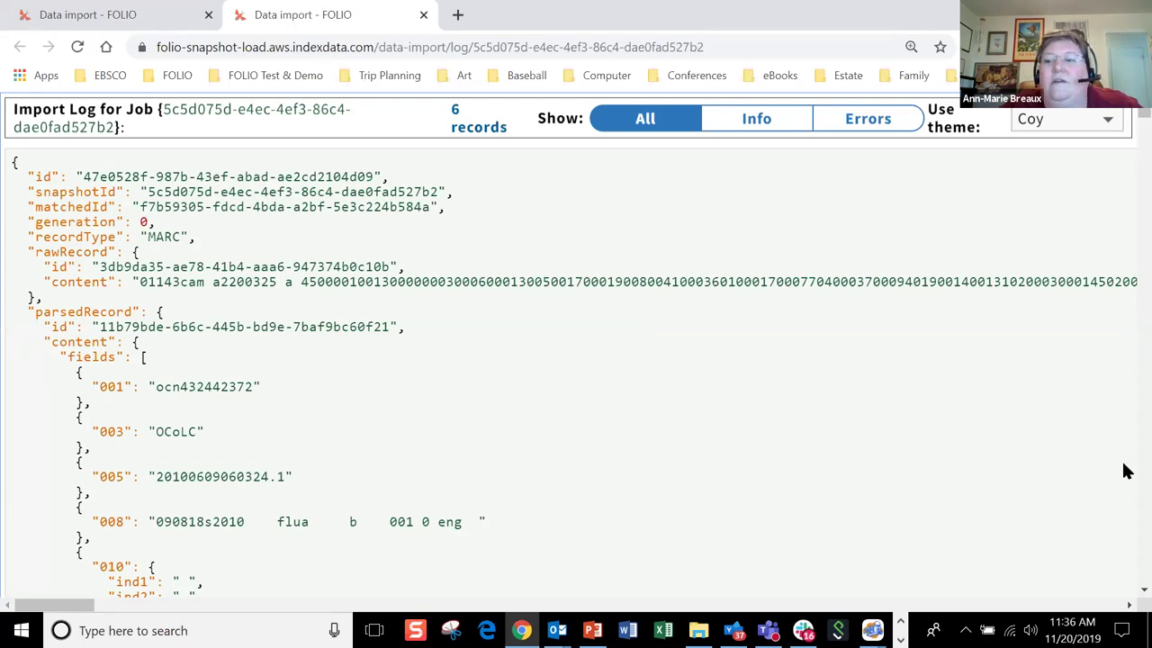
scroll(1126, 553, "down", 15)
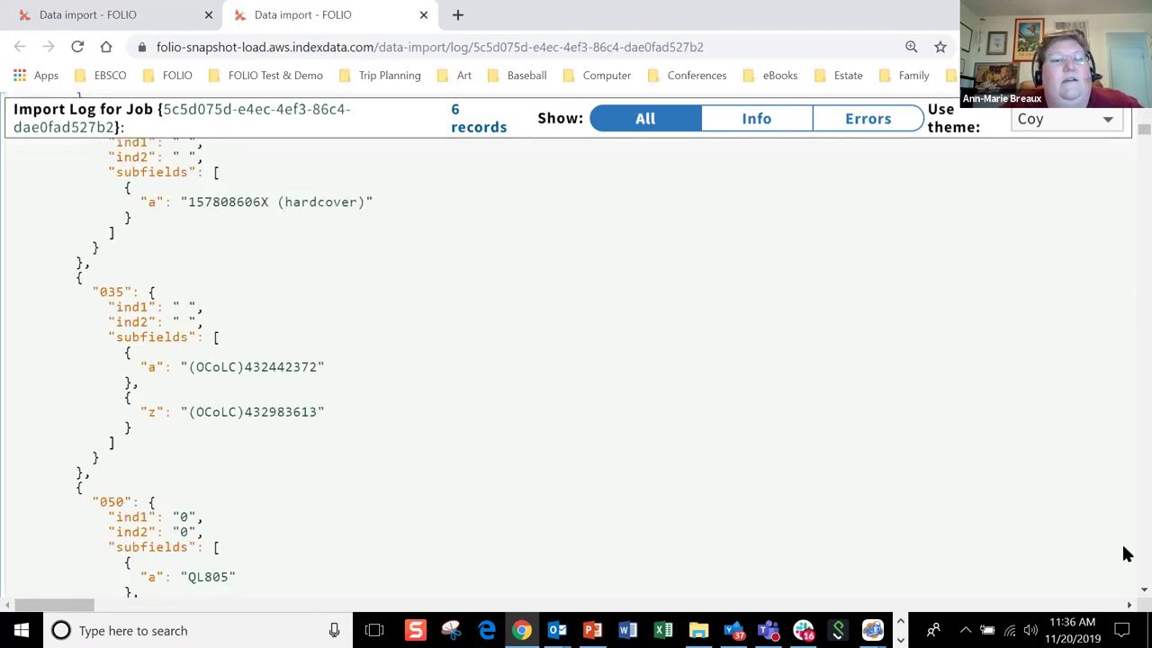
scroll(1127, 554, "down", 10)
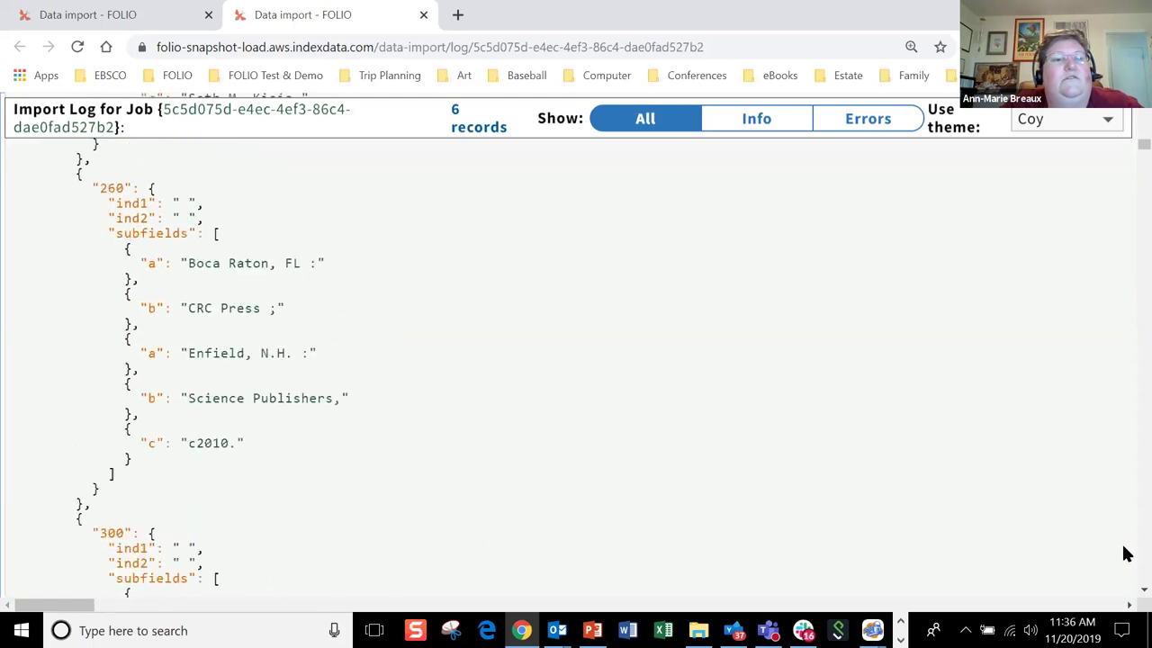
scroll(1123, 130, "up", 5)
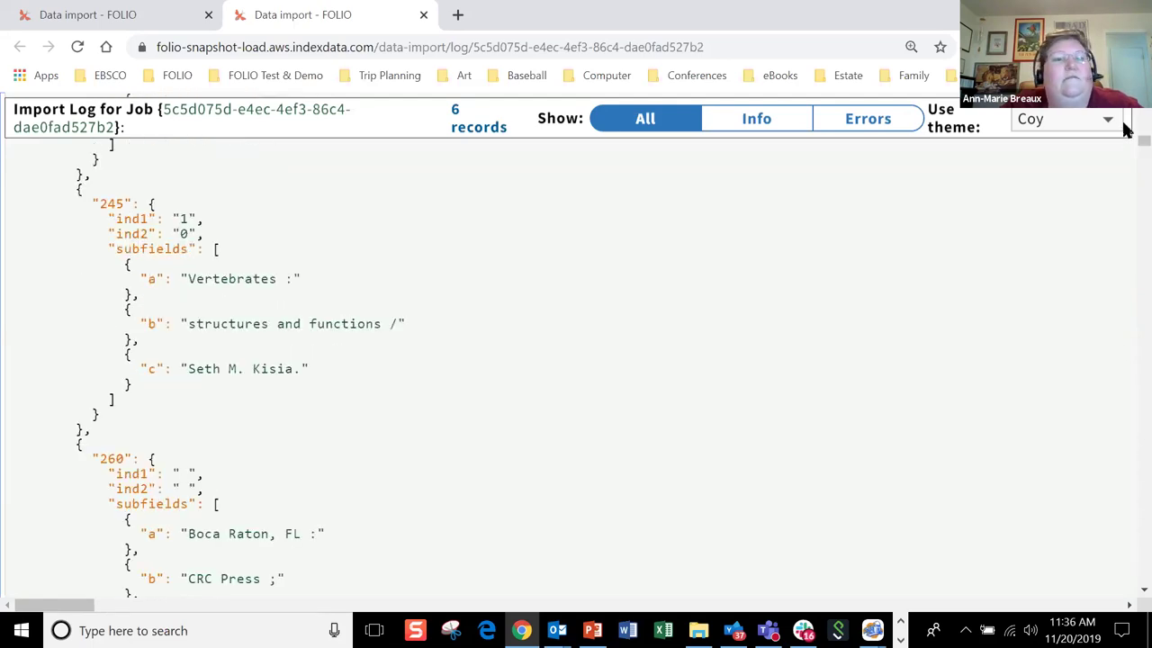
left_click(424, 16)
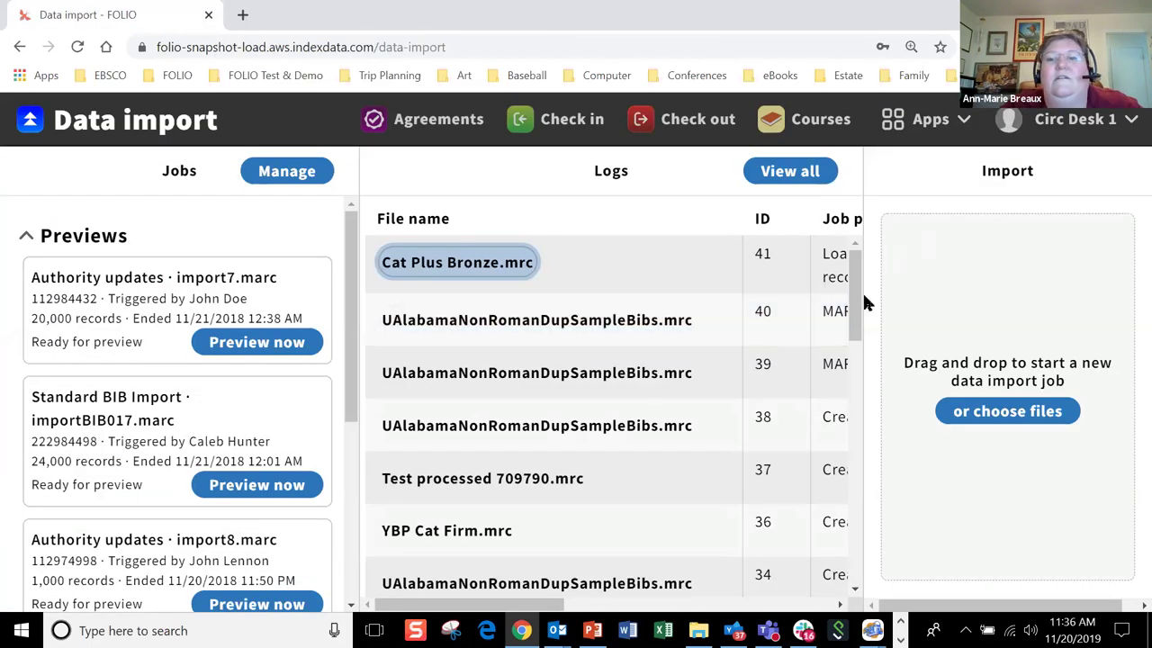
Reopen the Cat Plus Bronze.mrc import log and copy the title word Vertebrates from the first record's 245 field.
left_click(460, 263)
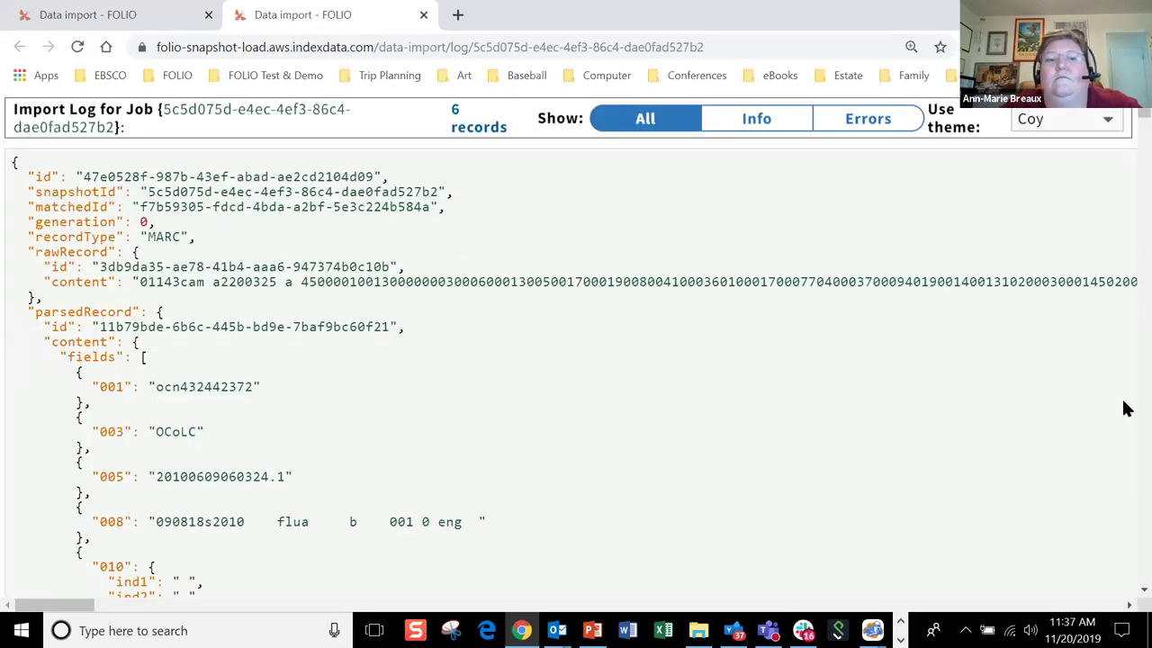
scroll(1124, 405, "down", 10)
scroll(1125, 415, "down", 12)
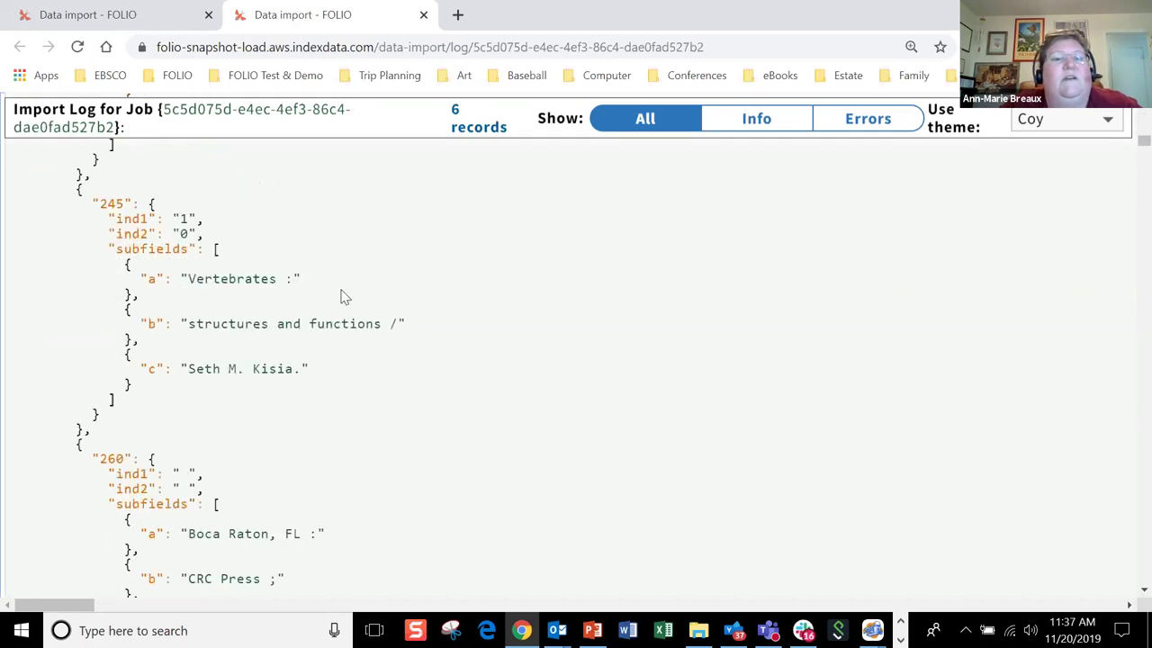
double_click(208, 283)
key("ctrl+c")
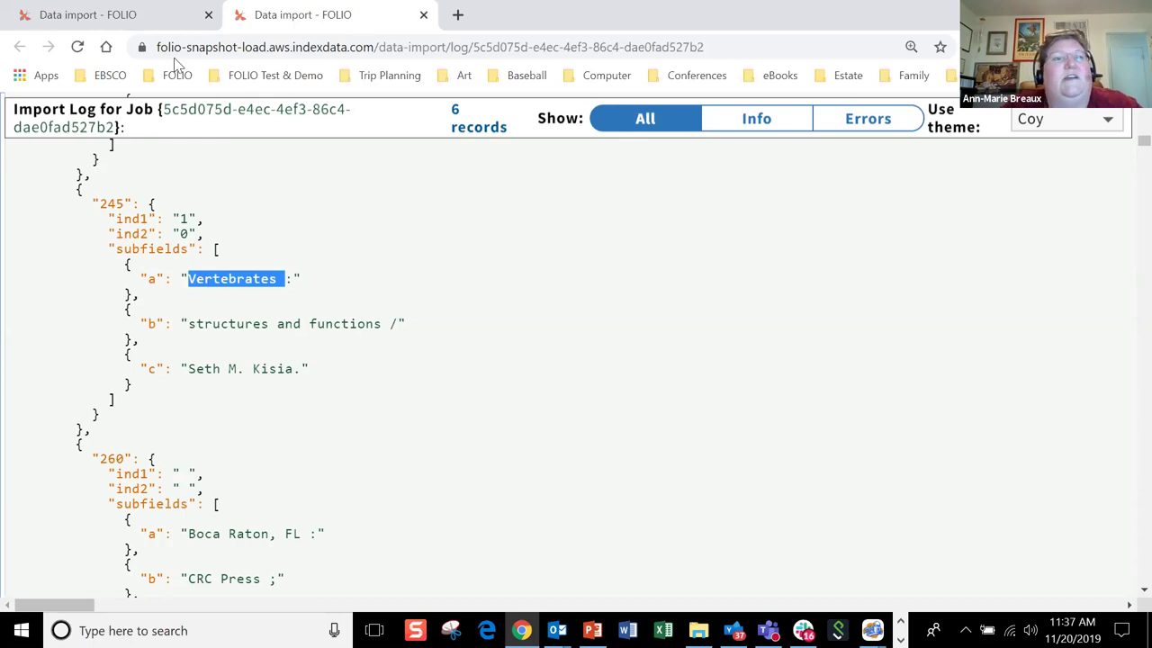
Open the Inventory app from the Data import page and search instances by keyword for the copied word Vertebrates.
left_click(126, 15)
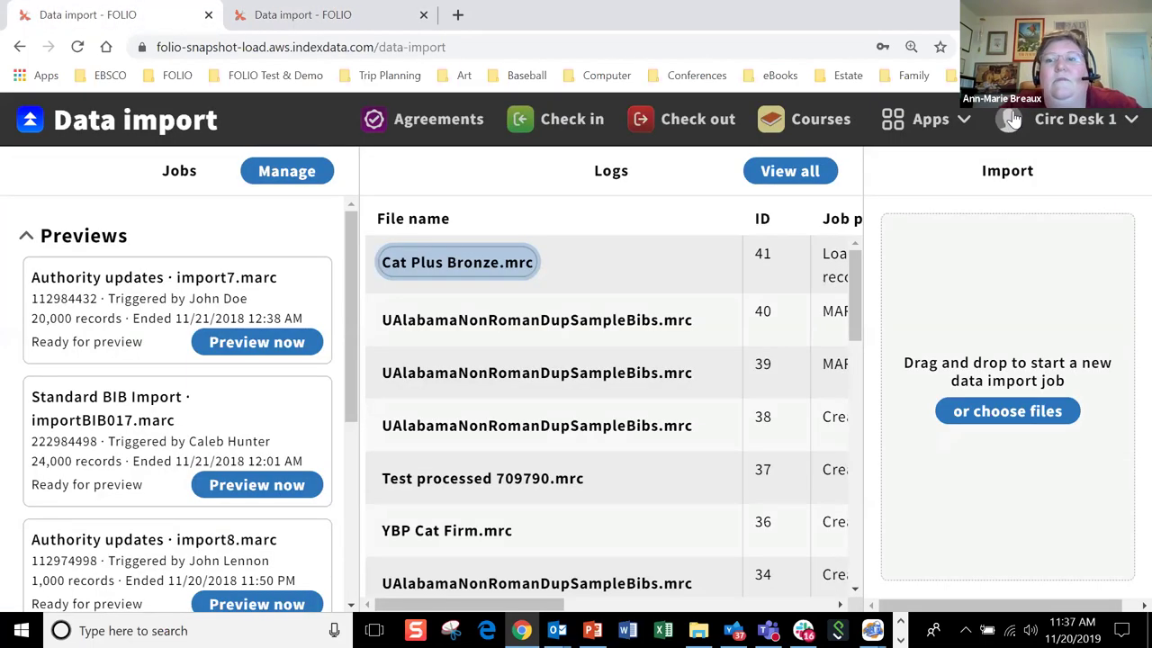
left_click(932, 120)
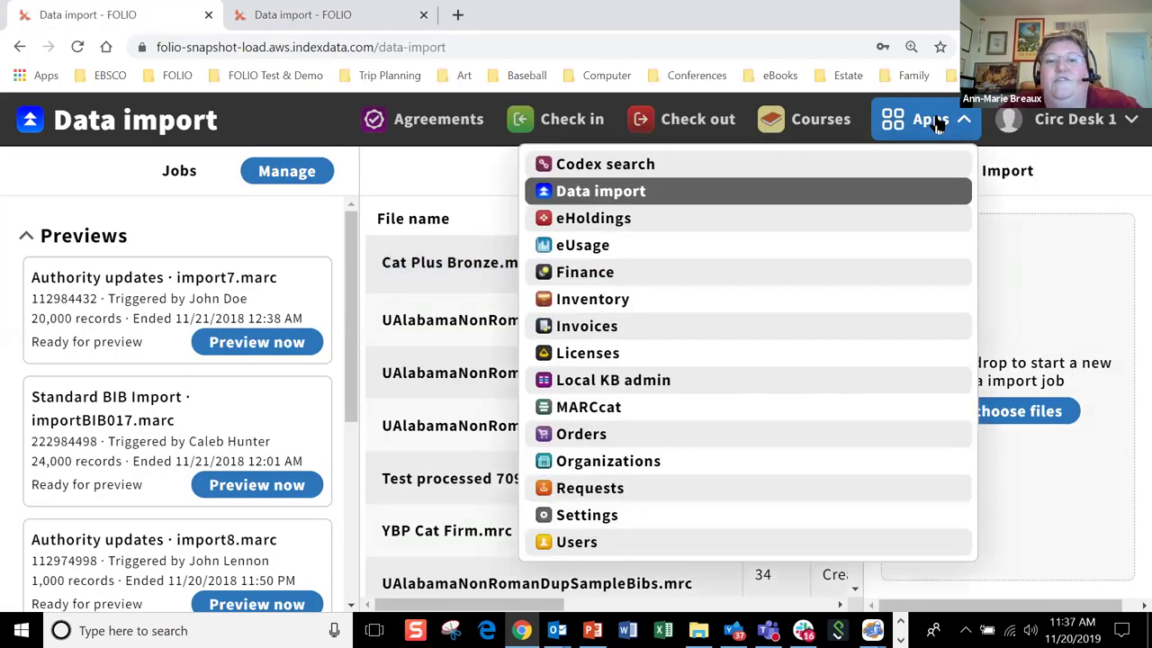
left_click(590, 301)
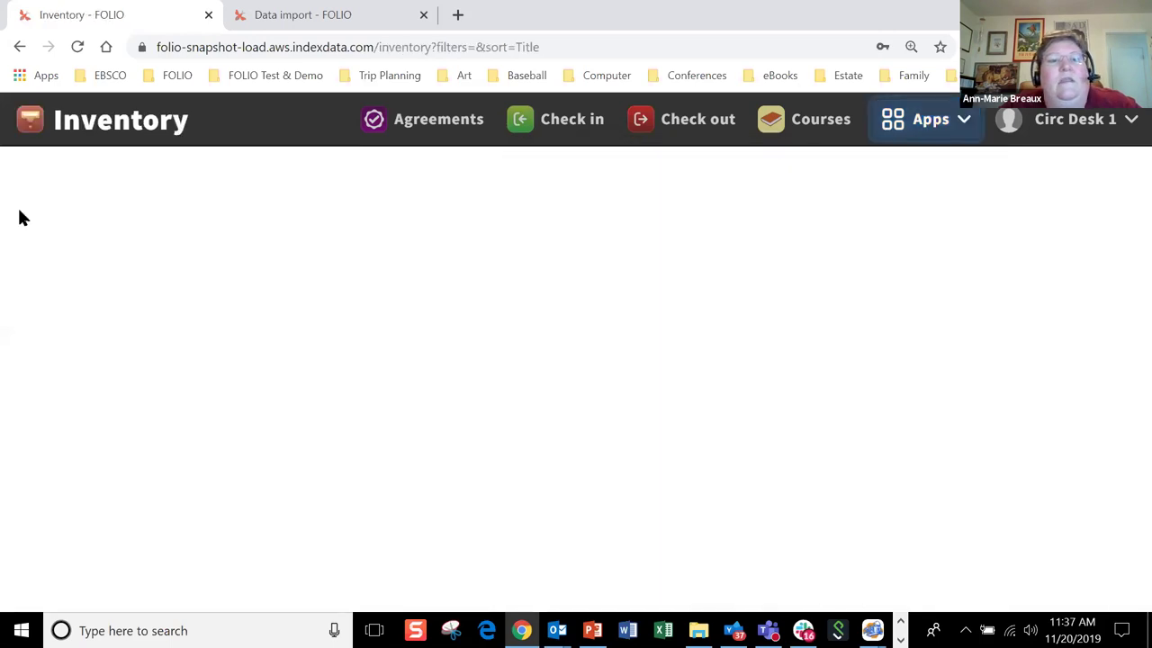
left_click(78, 297)
key("ctrl+v")
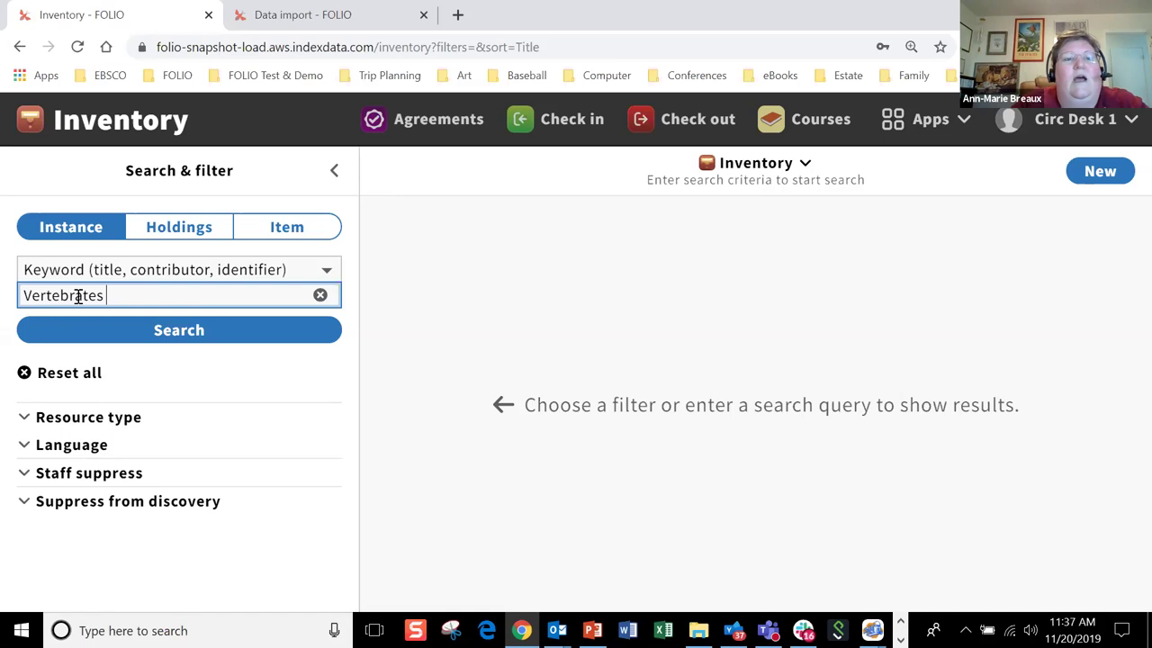
key("Return")
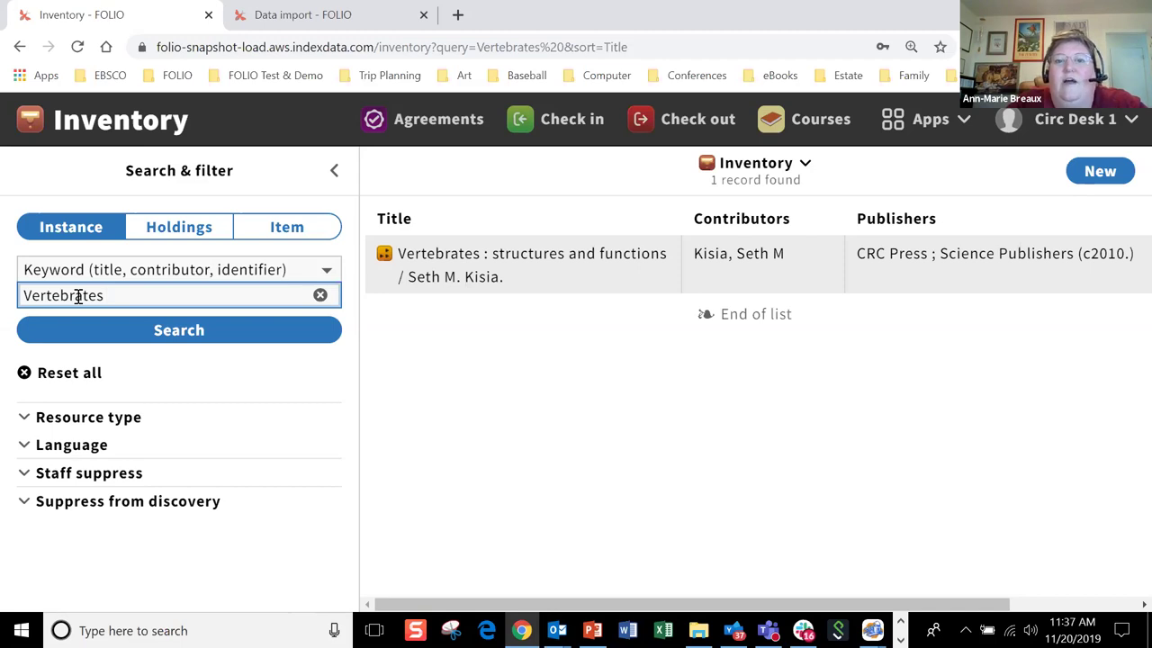
Open the "Vertebrates : structures and functions" instance record and examine its data from Administrative data down to Classification.
left_click(586, 262)
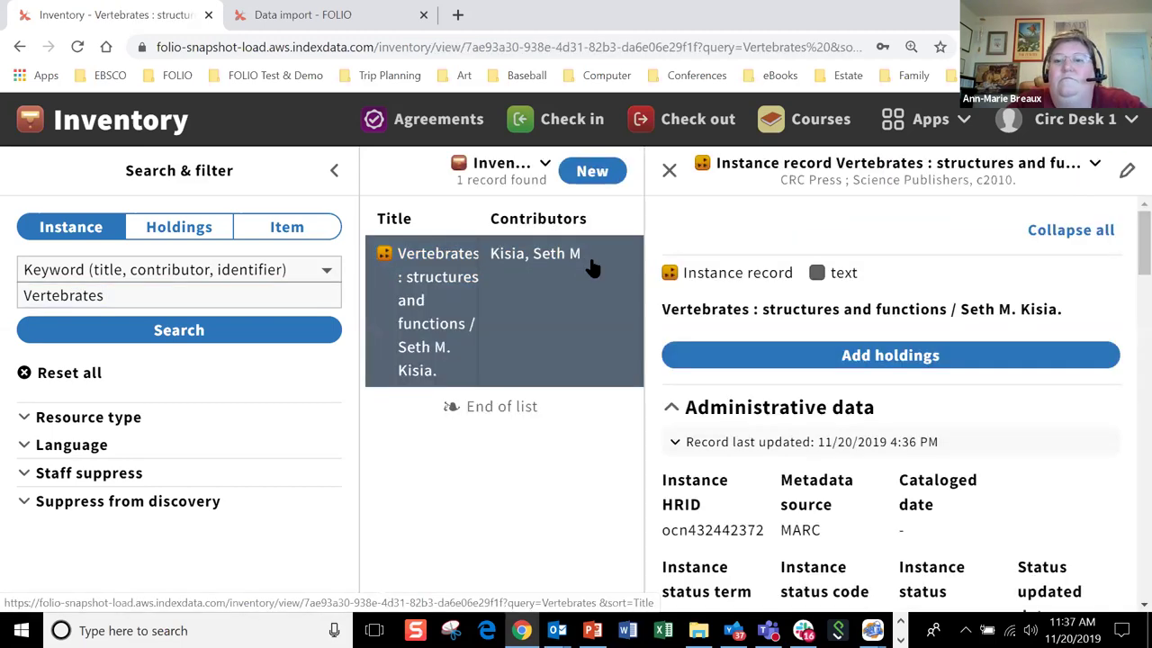
scroll(1124, 297, "down", 5)
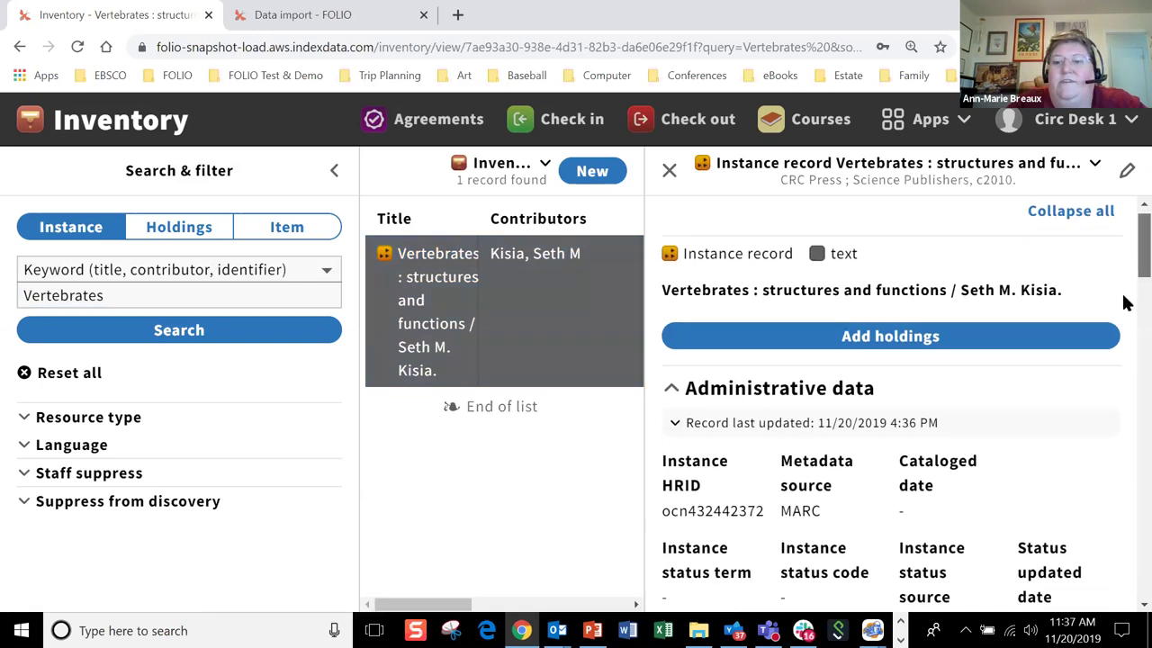
scroll(1124, 364, "down", 8)
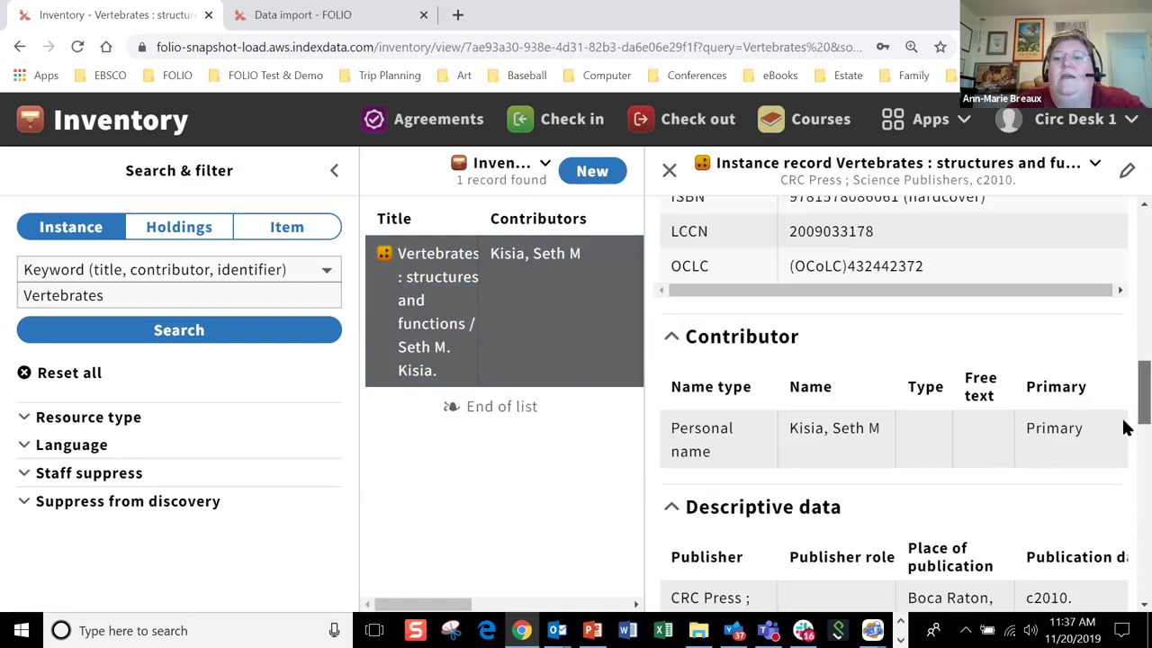
scroll(1124, 450, "down", 7)
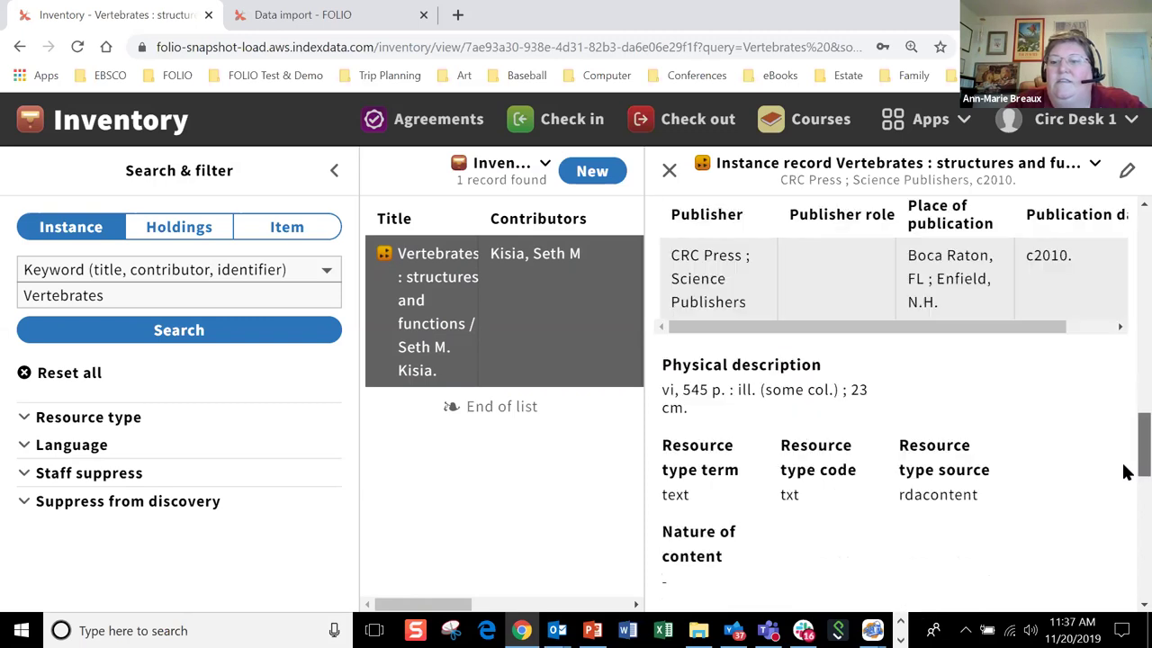
scroll(1123, 571, "down", 3)
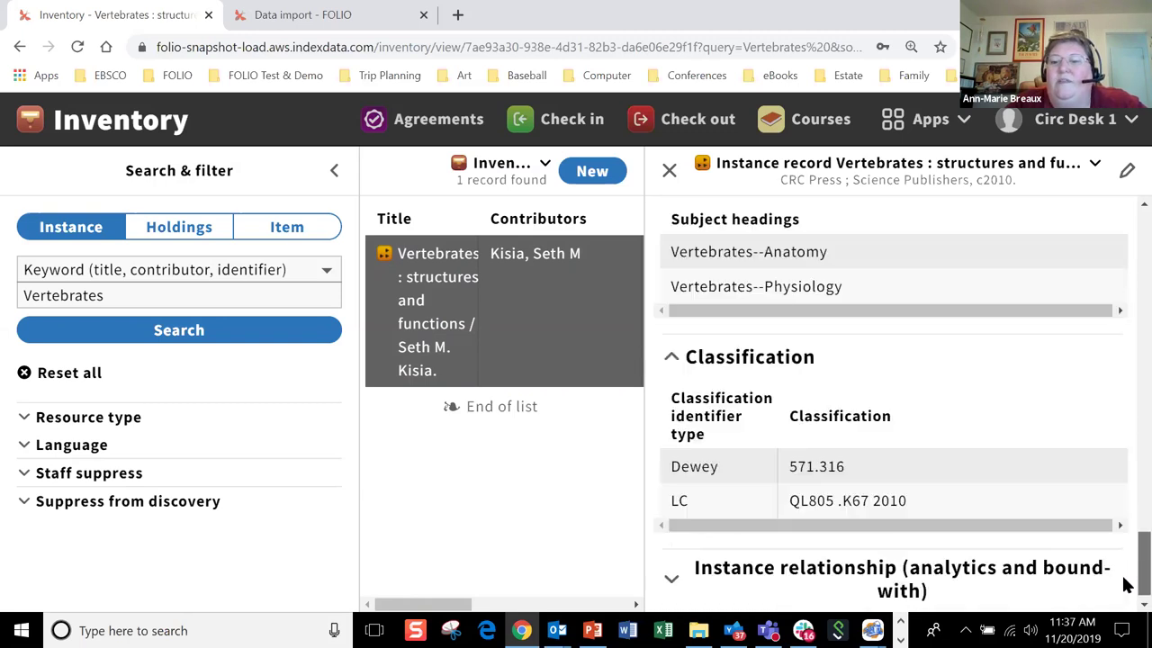
Look back through the instance record to its Identifier section and highlight the first ISBN entry marked hardcover.
scroll(1126, 585, "down", 1)
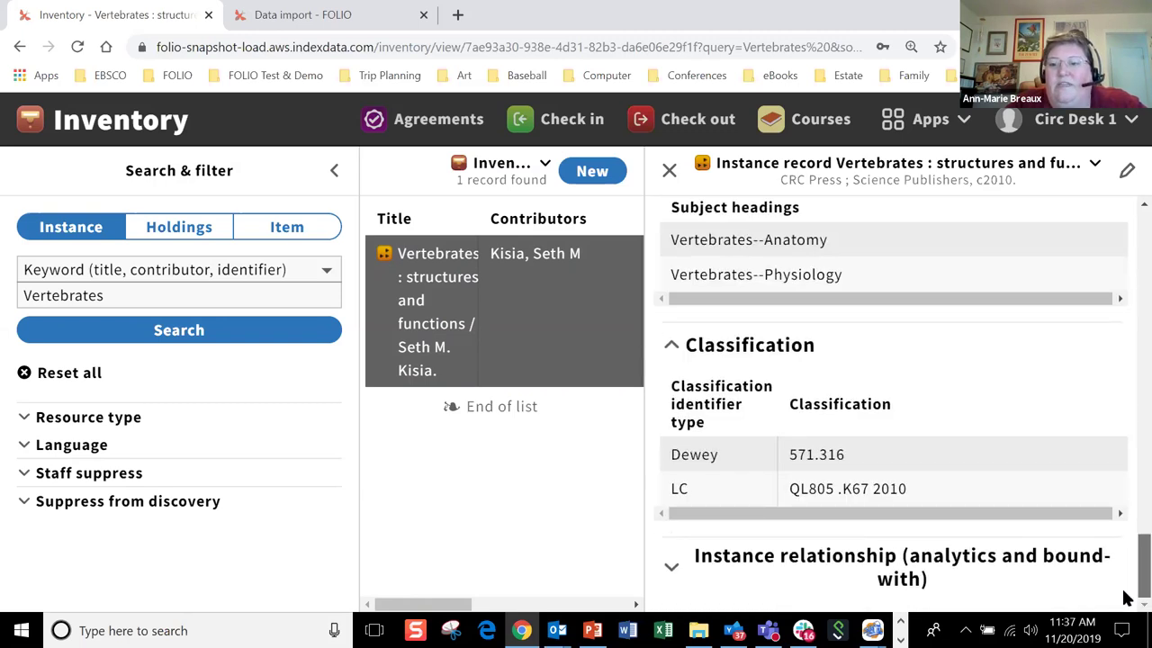
scroll(1124, 531, "up", 12)
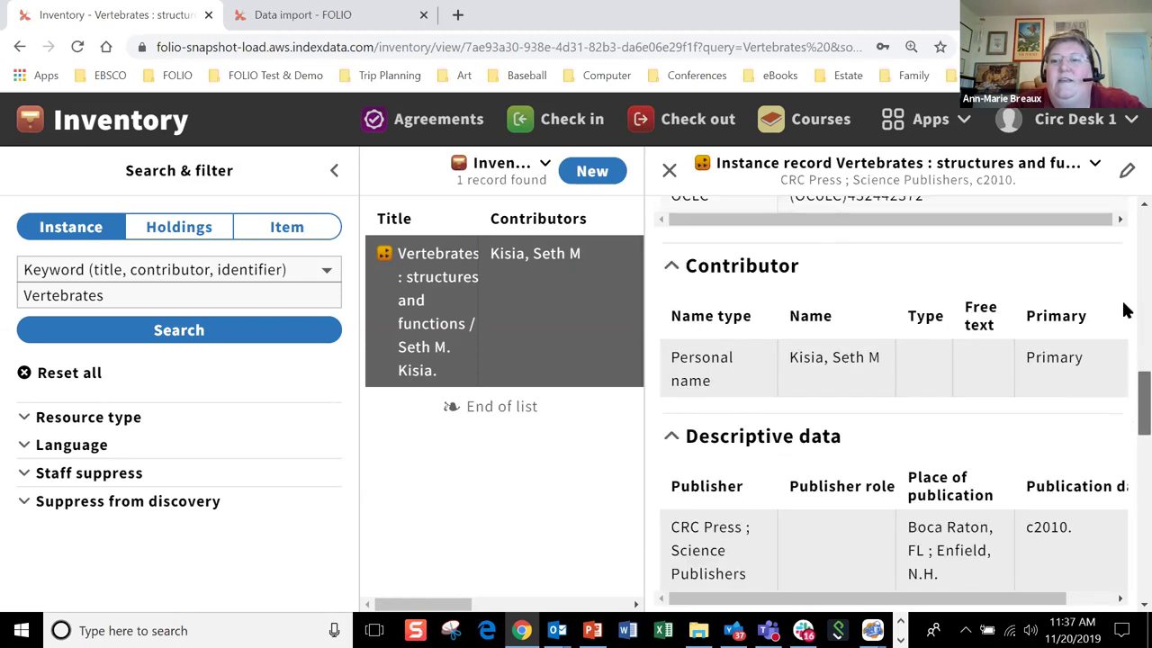
scroll(1124, 306, "up", 5)
scroll(1123, 333, "down", 4)
scroll(1123, 342, "down", 4)
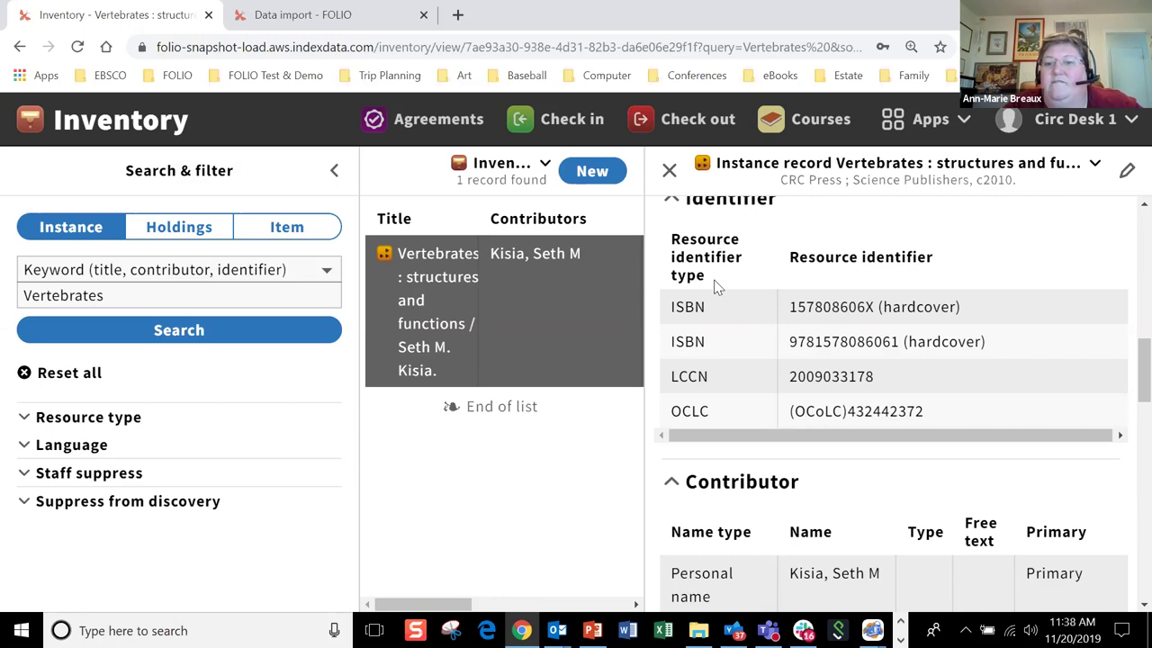
left_click_drag(789, 307, 949, 307)
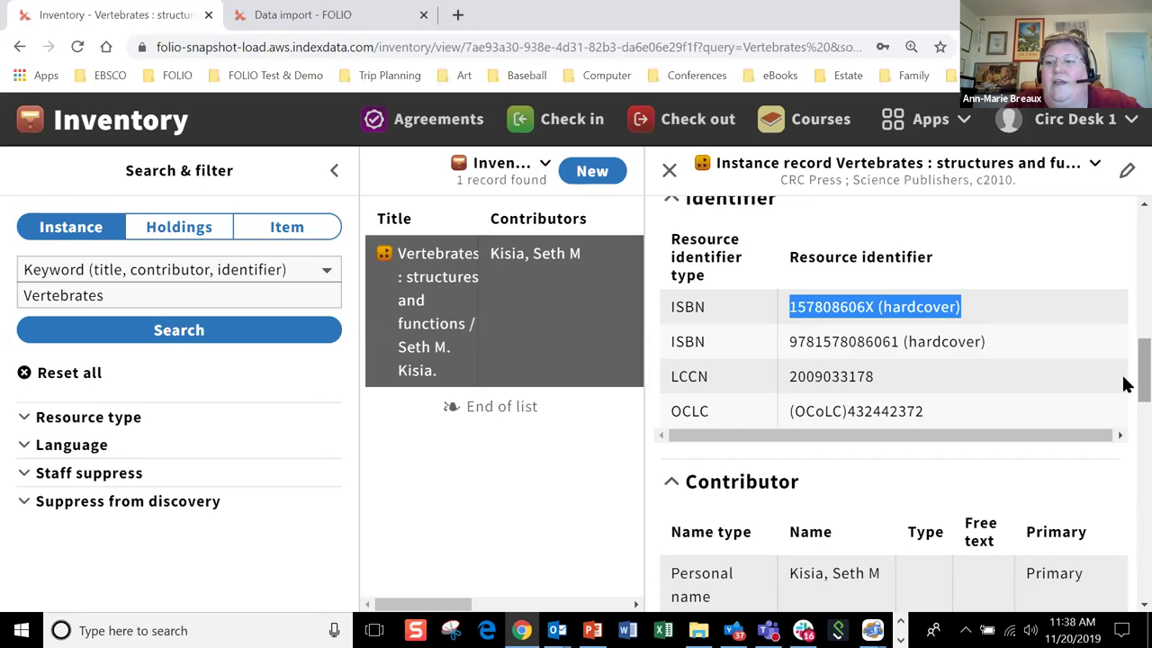
Review the instance's sections from Contributor down to Classification, highlight the Dewey classification row, and return to the start of the record.
left_click_drag(1126, 383, 1125, 431)
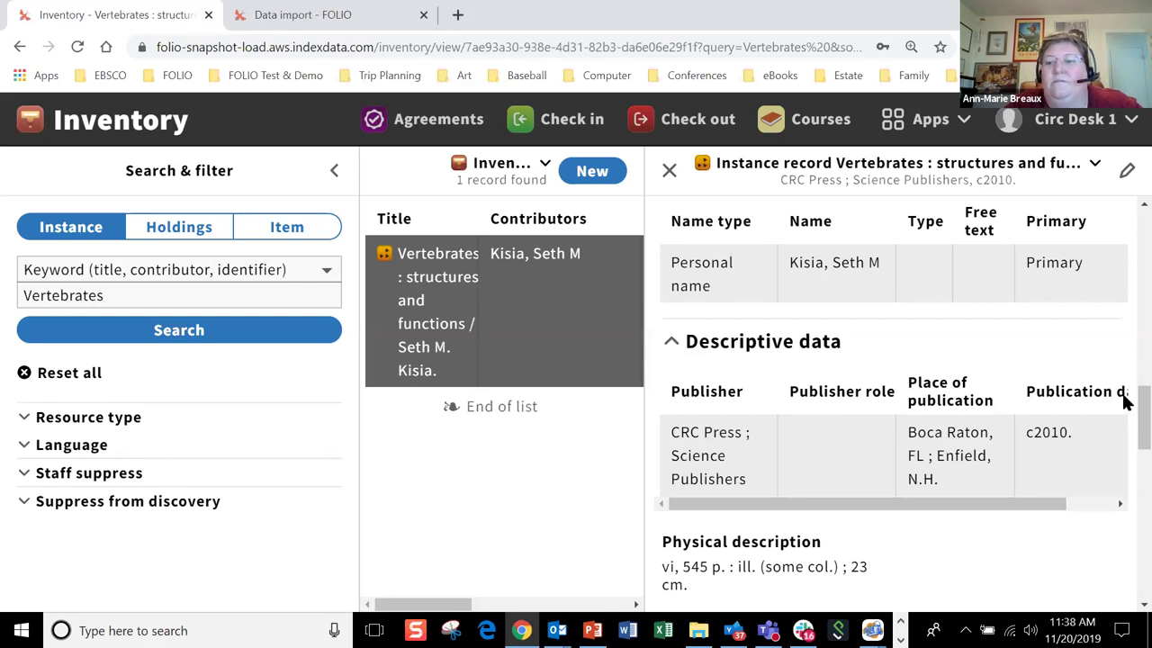
left_click_drag(1124, 416, 1126, 542)
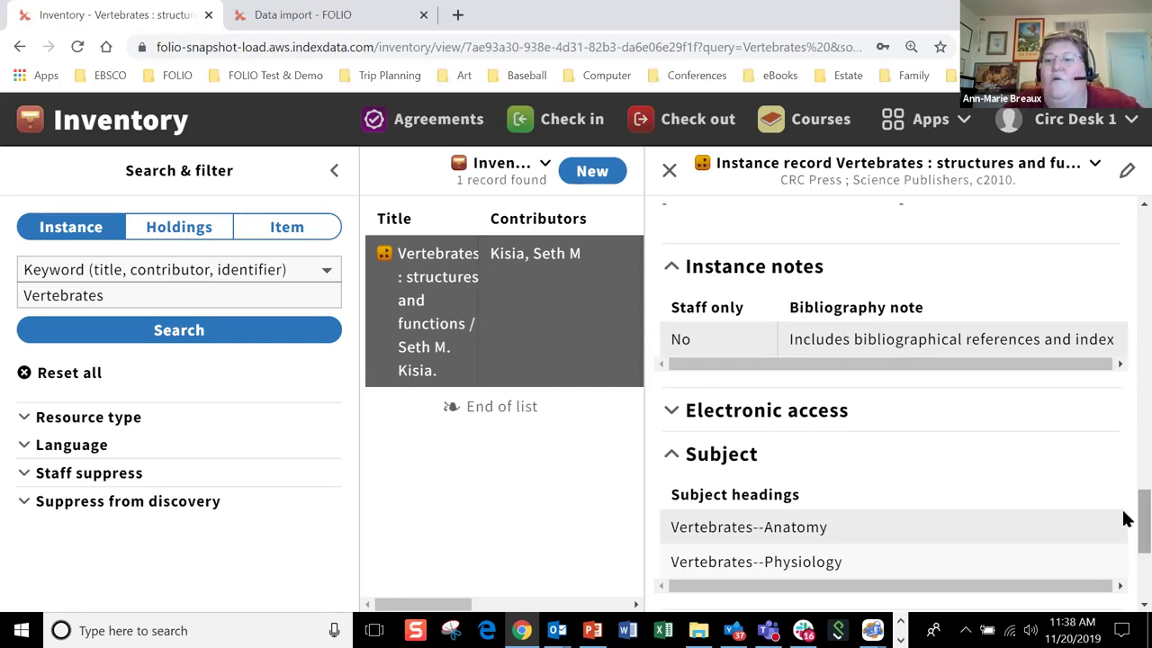
left_click_drag(1123, 509, 1124, 567)
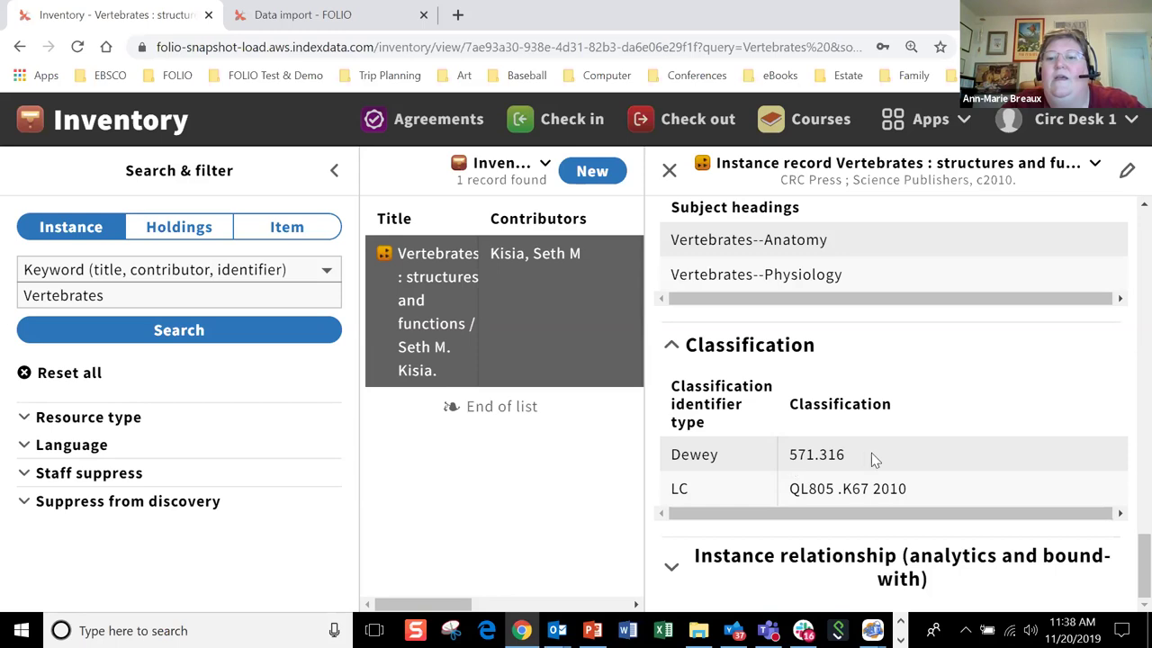
left_click_drag(859, 459, 673, 452)
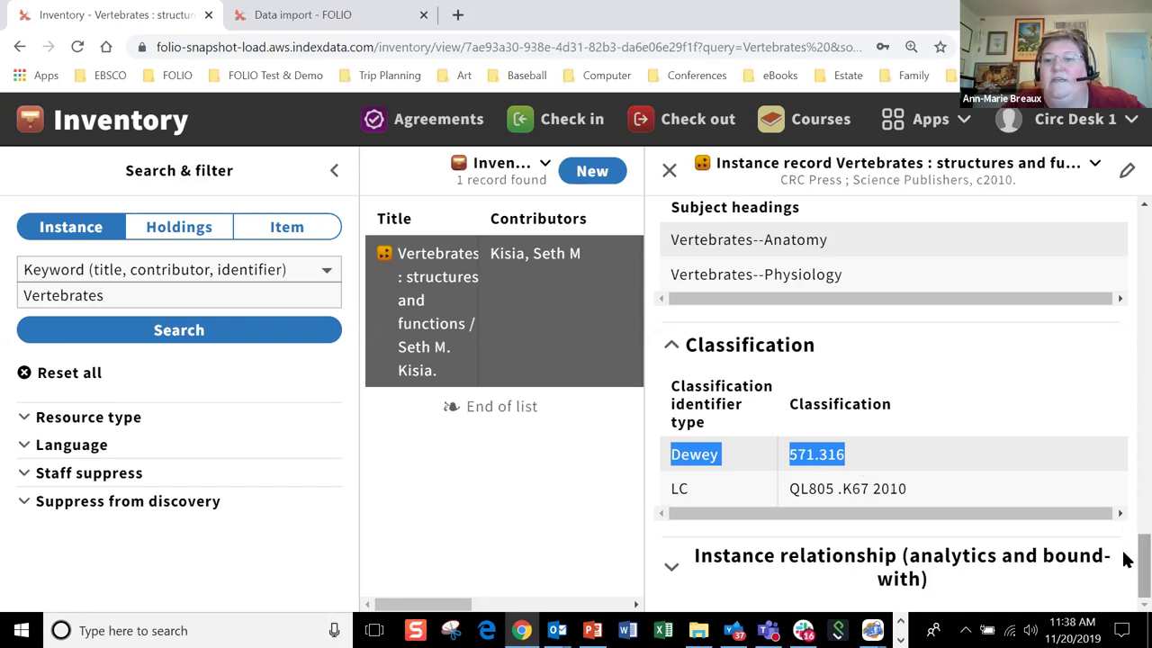
scroll(1123, 549, "up", 3)
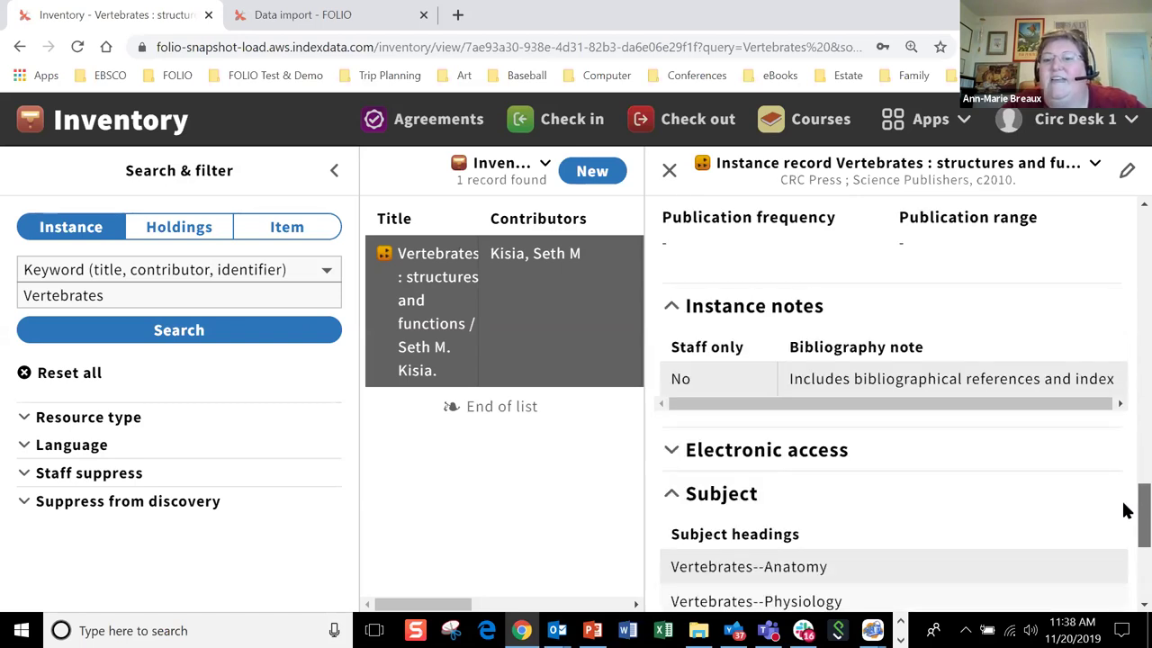
scroll(1122, 510, "up", 10)
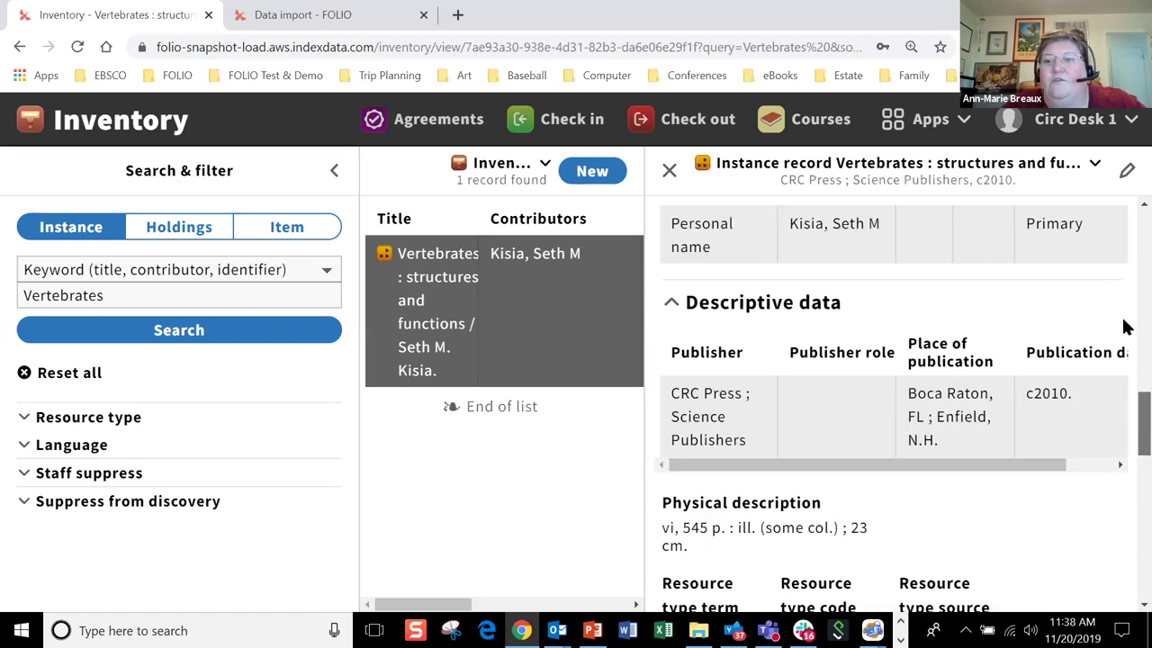
scroll(1123, 276, "up", 4)
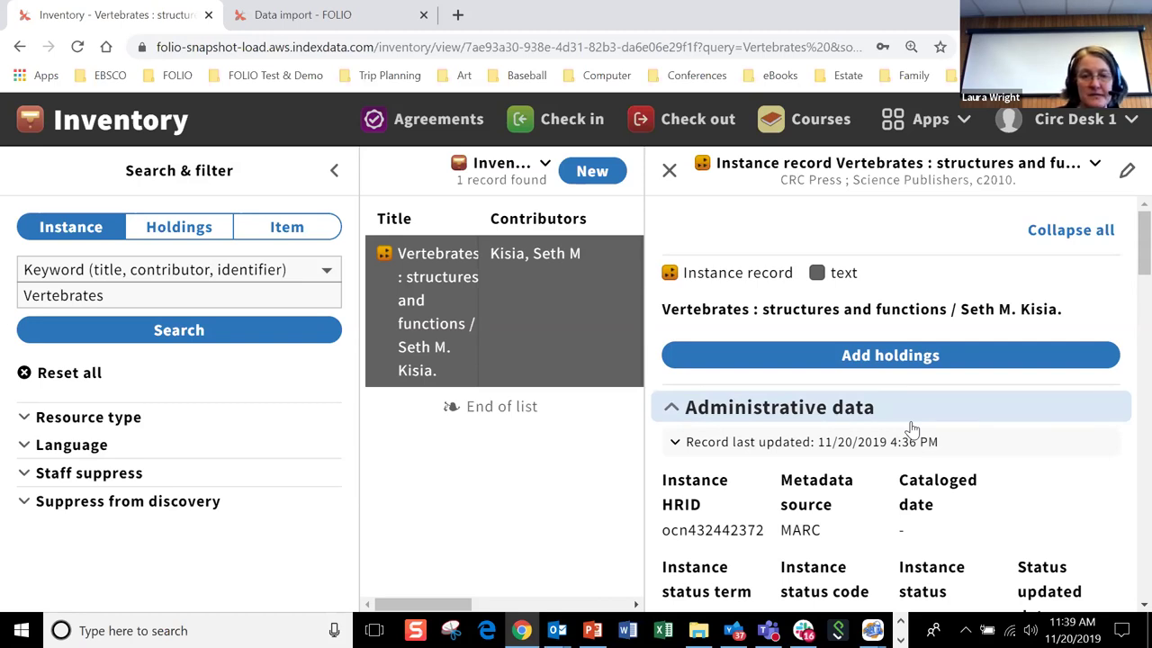
Open the Vertebrates instance record for editing and examine which Administrative data and Title data fields are locked.
left_click(891, 175)
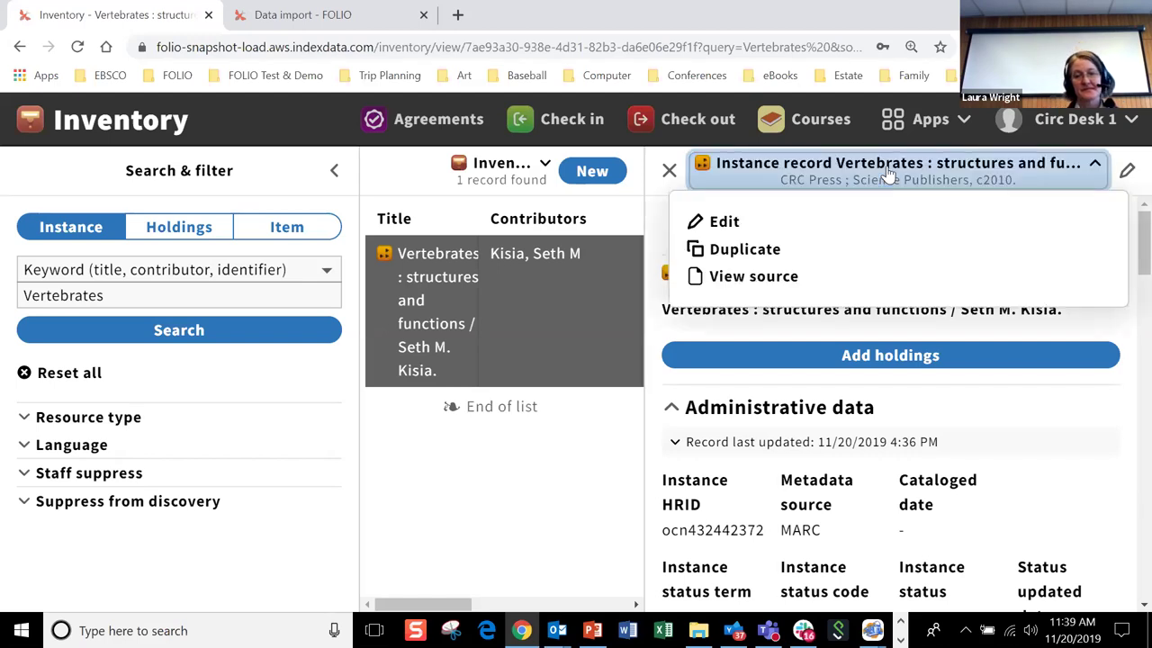
left_click(1128, 173)
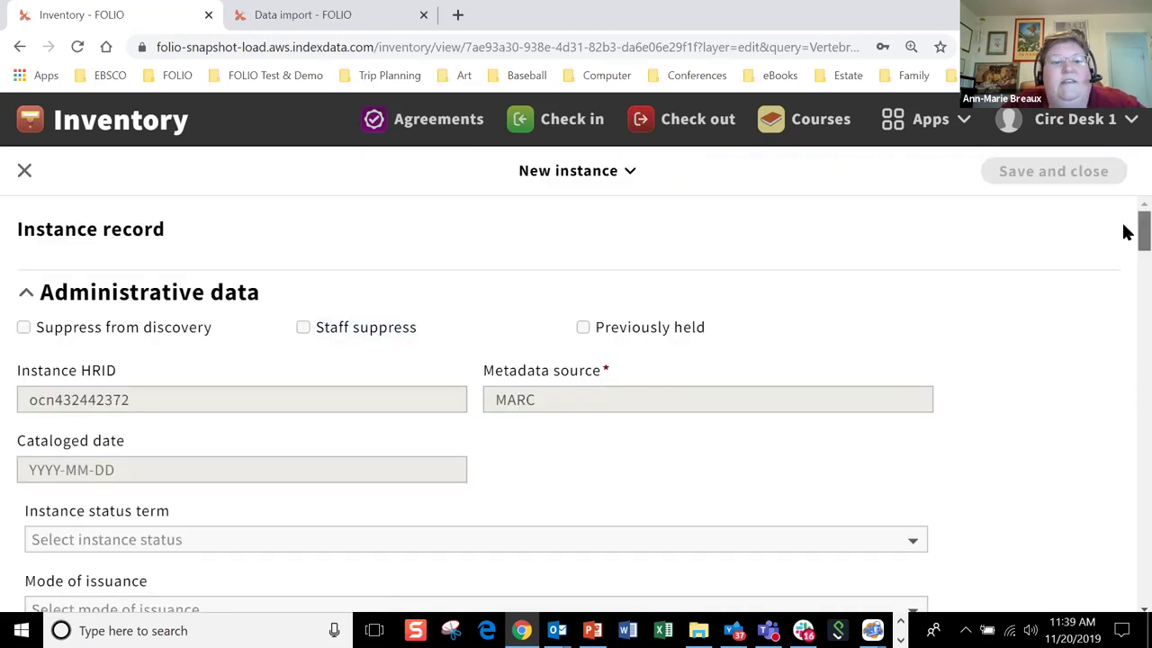
scroll(1126, 243, "down", 2)
scroll(1126, 243, "down", 2)
scroll(1123, 236, "up", 4)
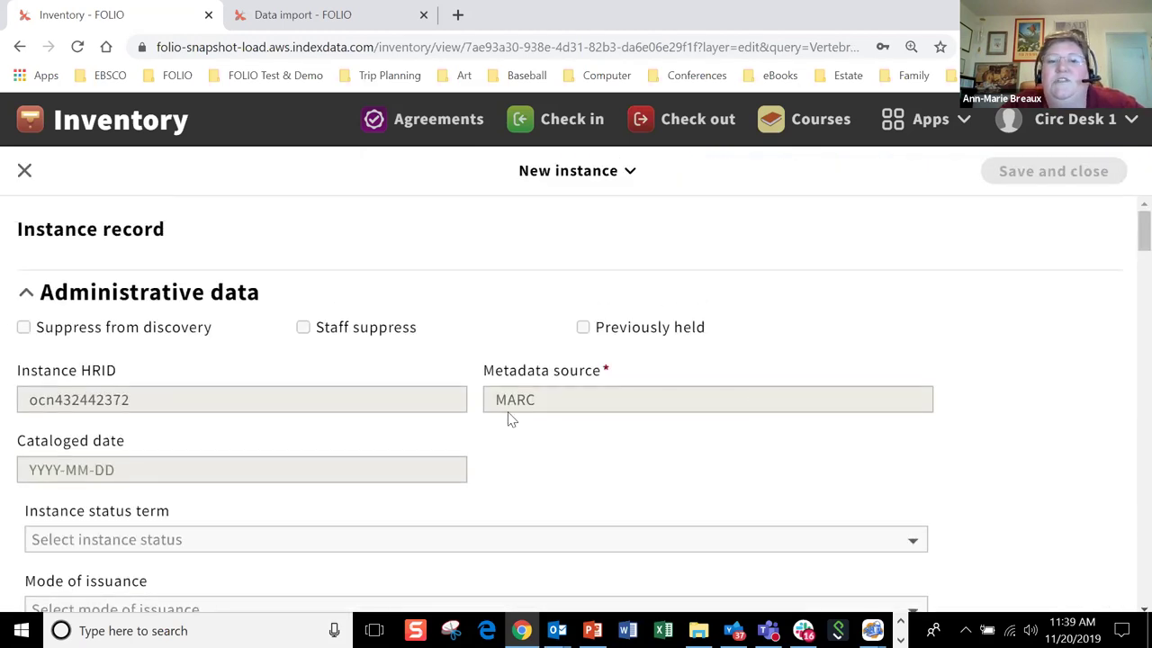
scroll(1125, 247, "down", 3)
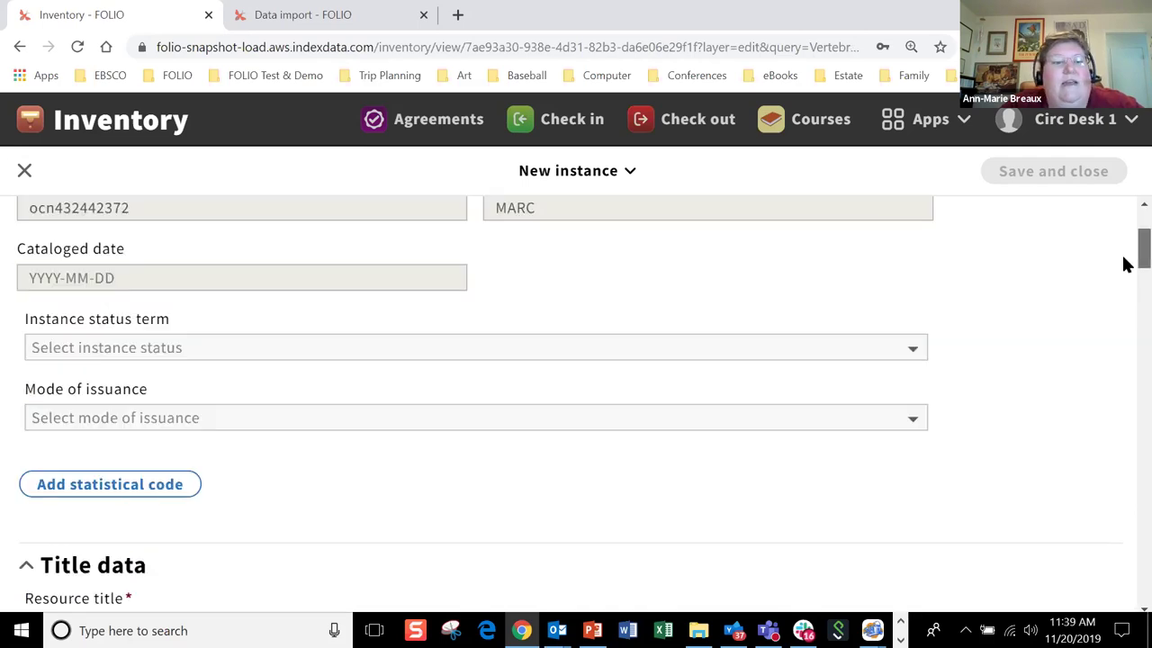
scroll(1125, 270, "down", 2)
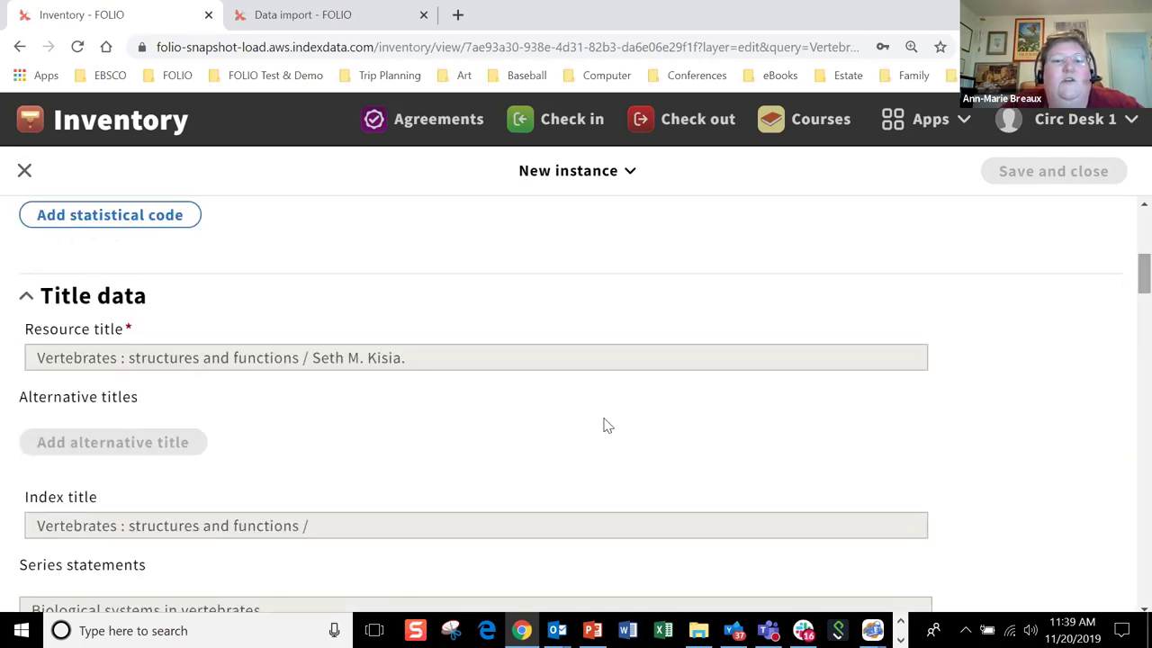
double_click(476, 360)
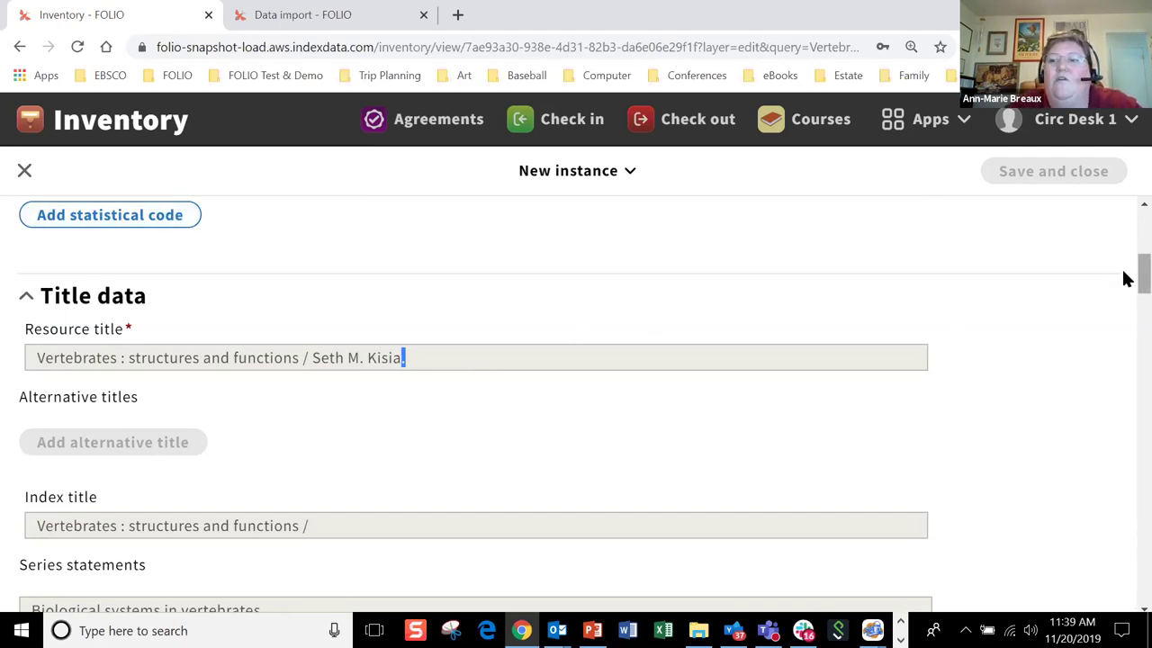
left_click_drag(1128, 276, 1123, 253)
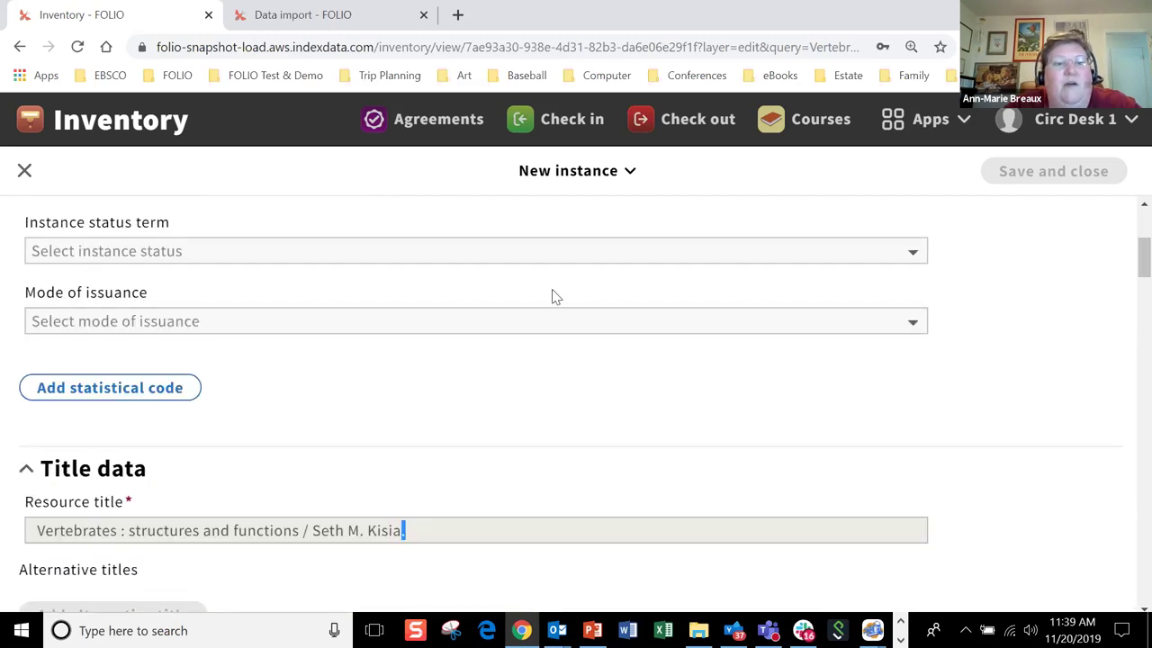
Add the statistical code "ARL (Collection stats): books - Book, print (books)" to the instance and save the record.
left_click(143, 406)
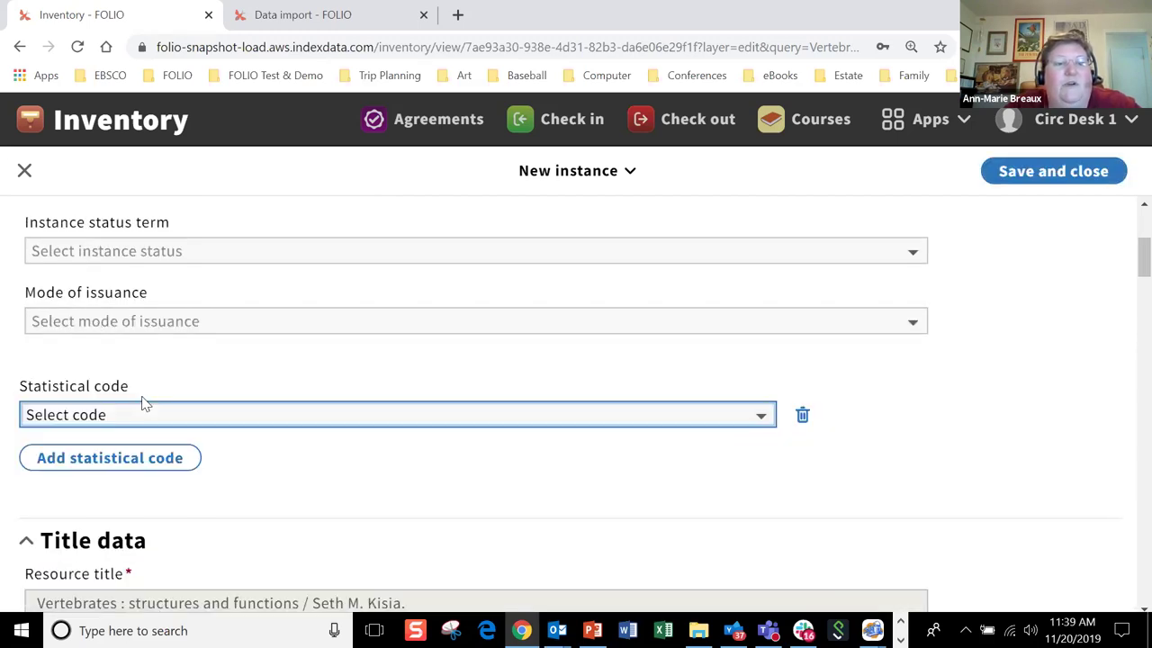
left_click(192, 427)
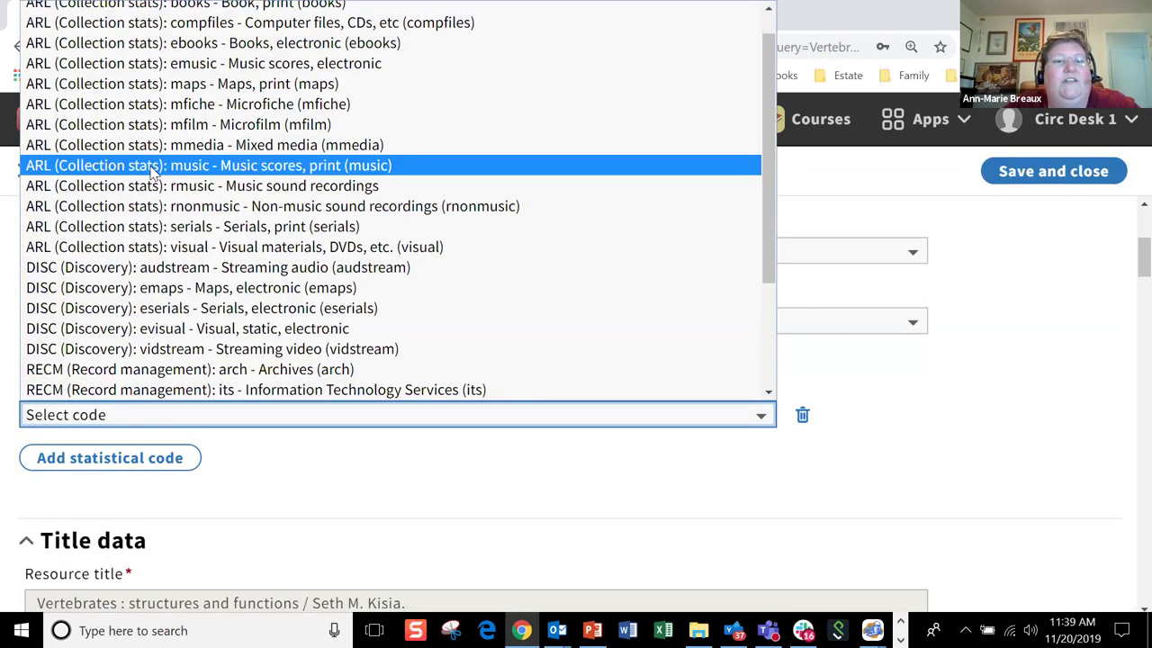
left_click(153, 174)
left_click(232, 421)
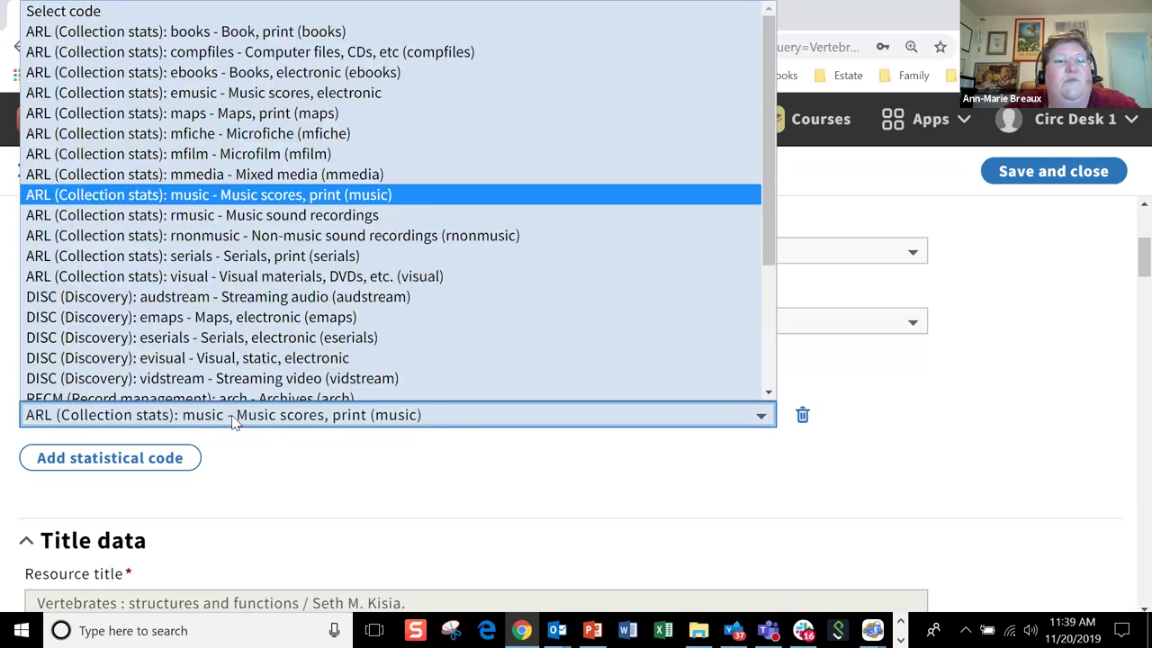
left_click(218, 22)
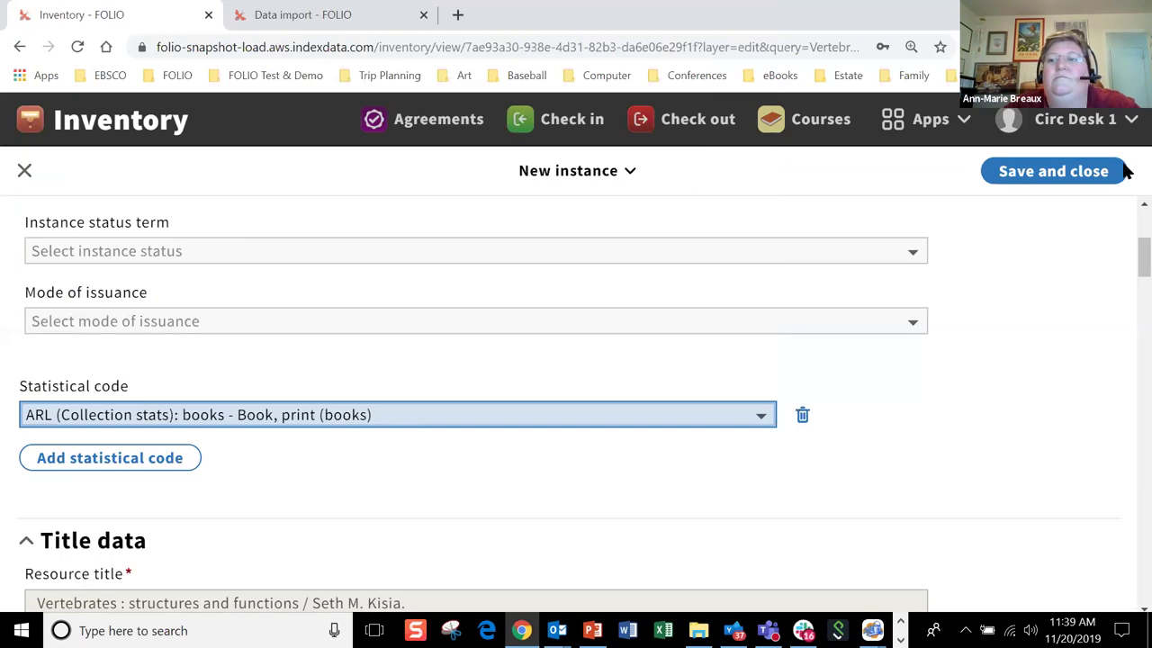
left_click(1057, 176)
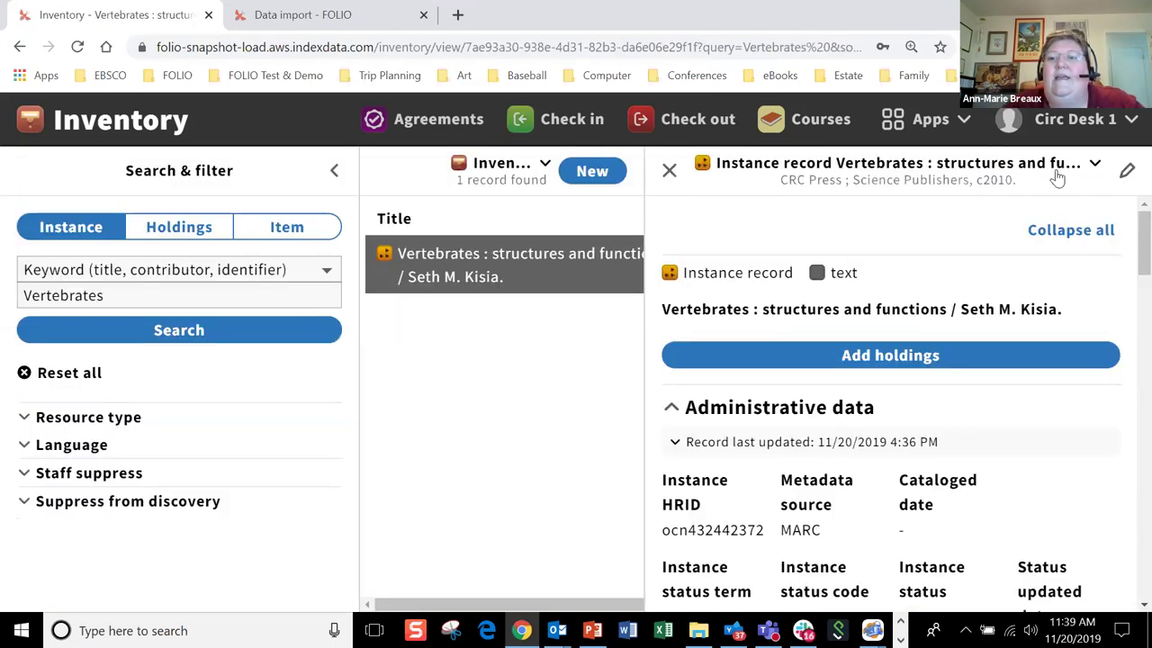
View the instance's source MARC bibliographic record and highlight subfield i of its 999 ff field.
left_click(897, 173)
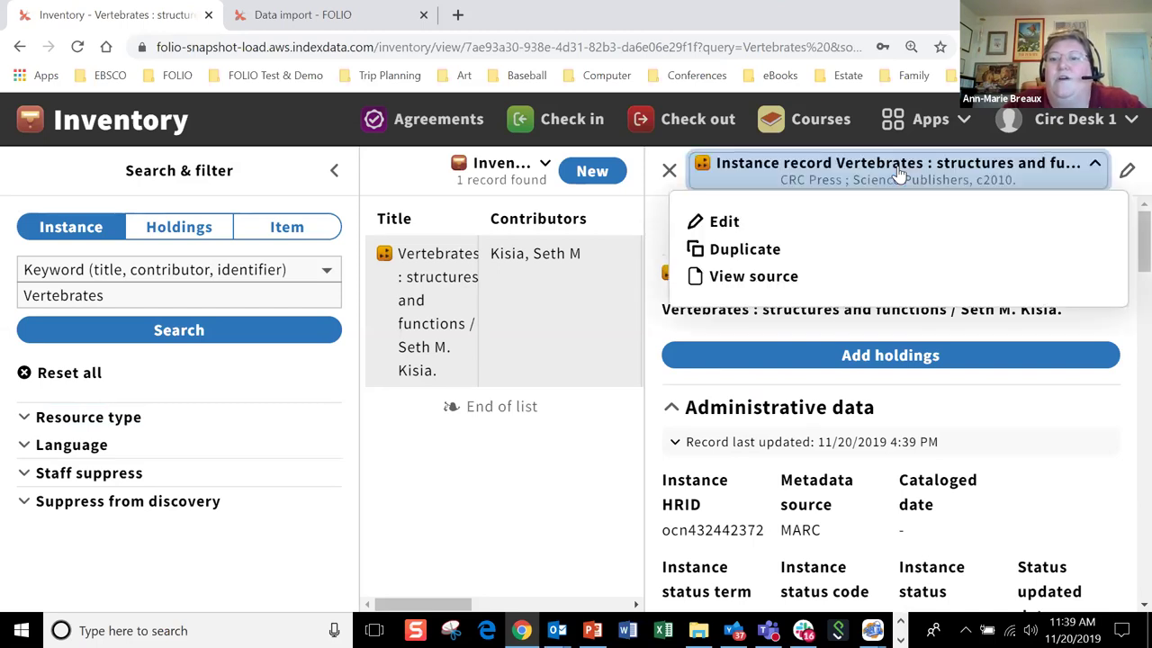
left_click(898, 182)
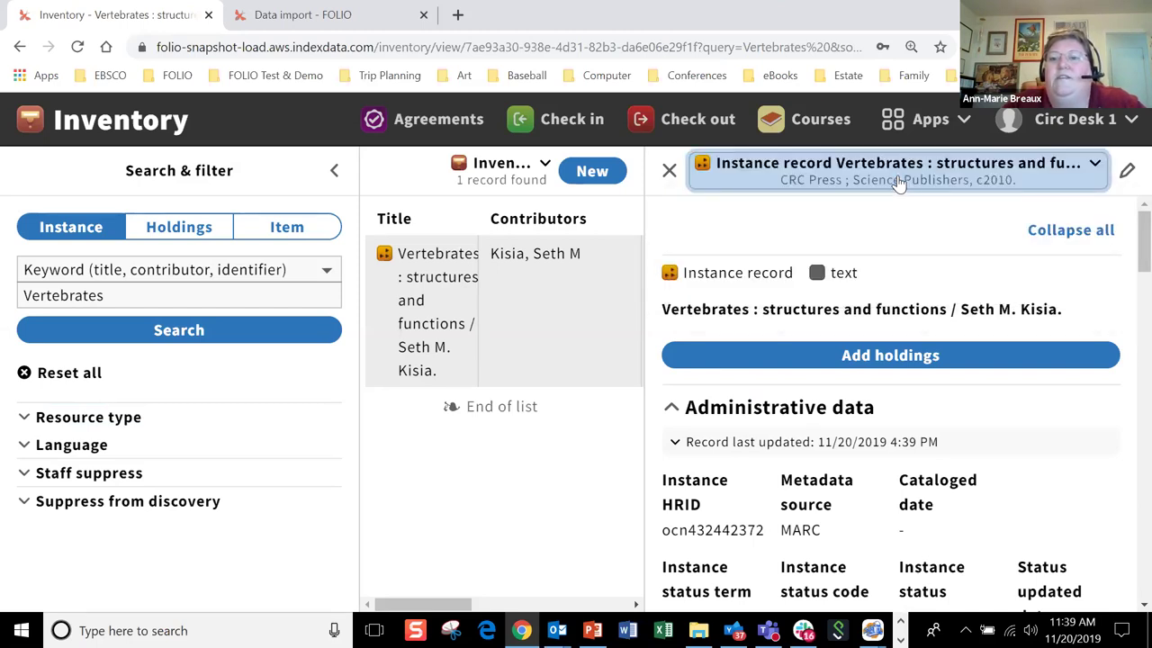
left_click(898, 182)
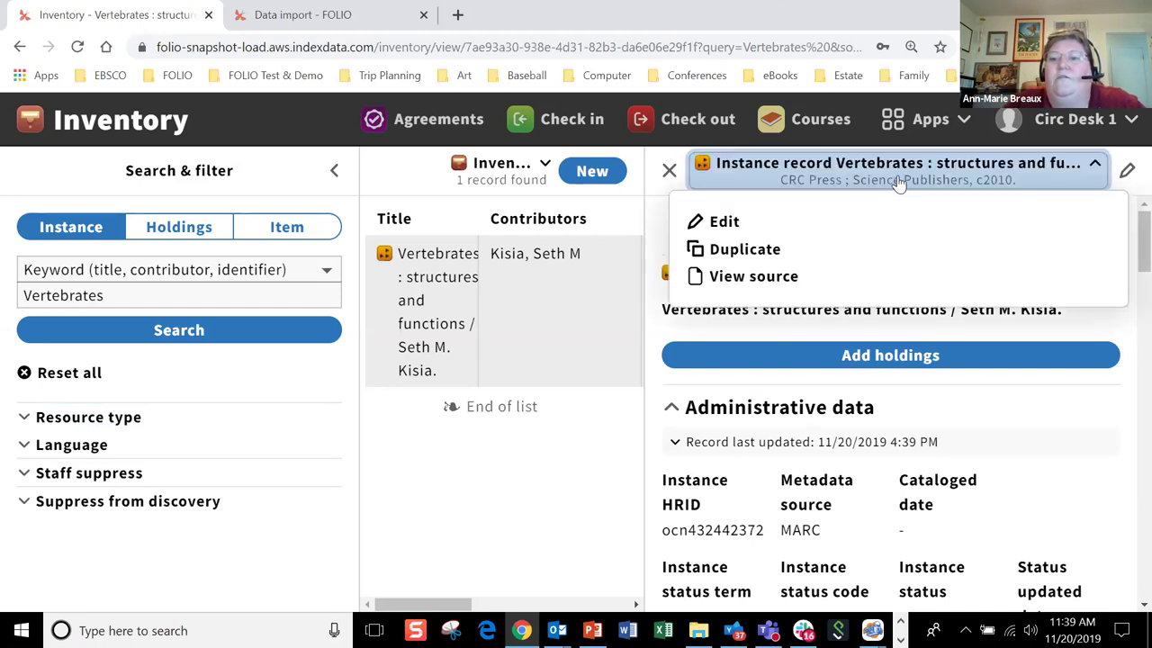
left_click(733, 281)
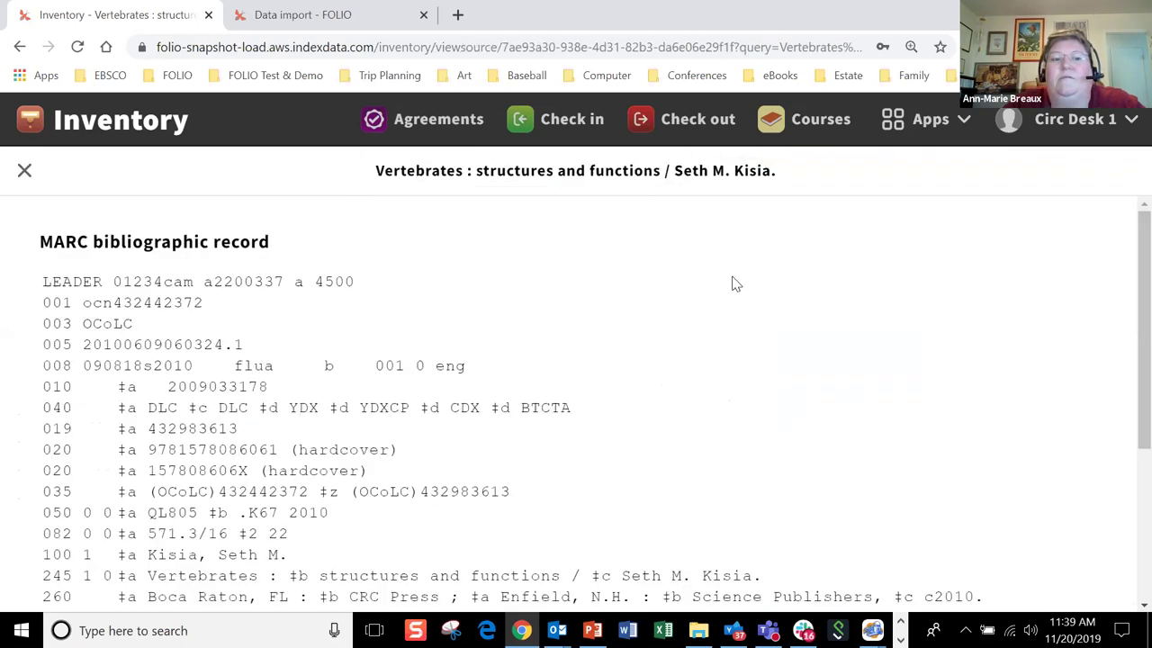
scroll(1122, 324, "down", 3)
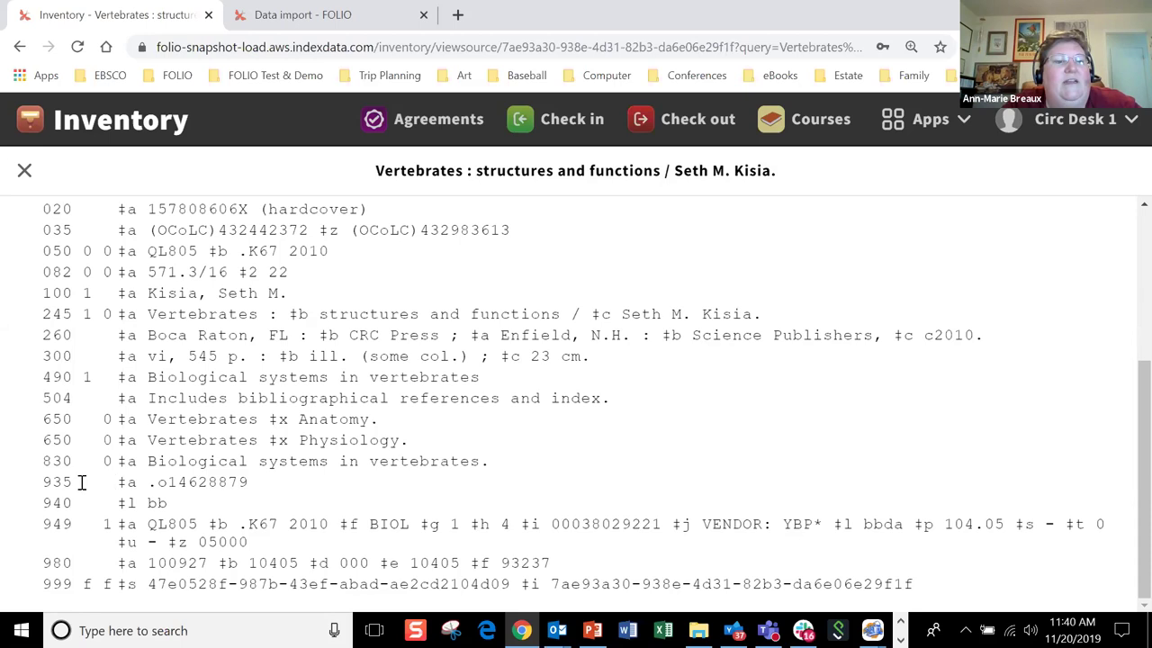
left_click_drag(270, 490, 267, 490)
left_click(267, 492)
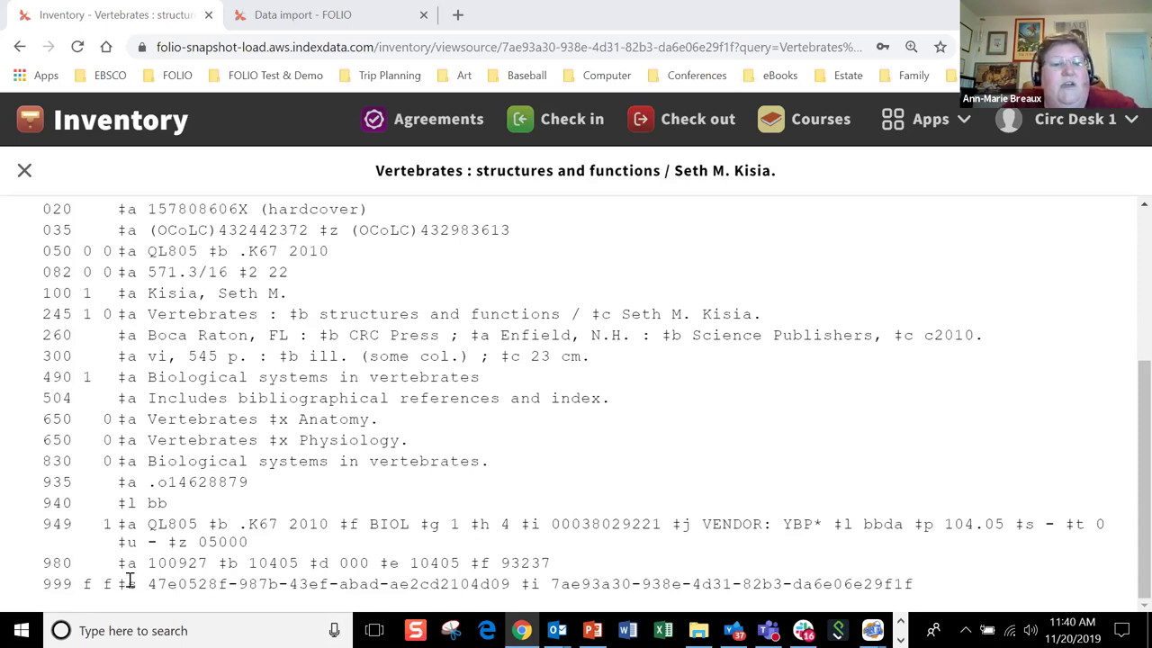
left_click_drag(116, 583, 917, 586)
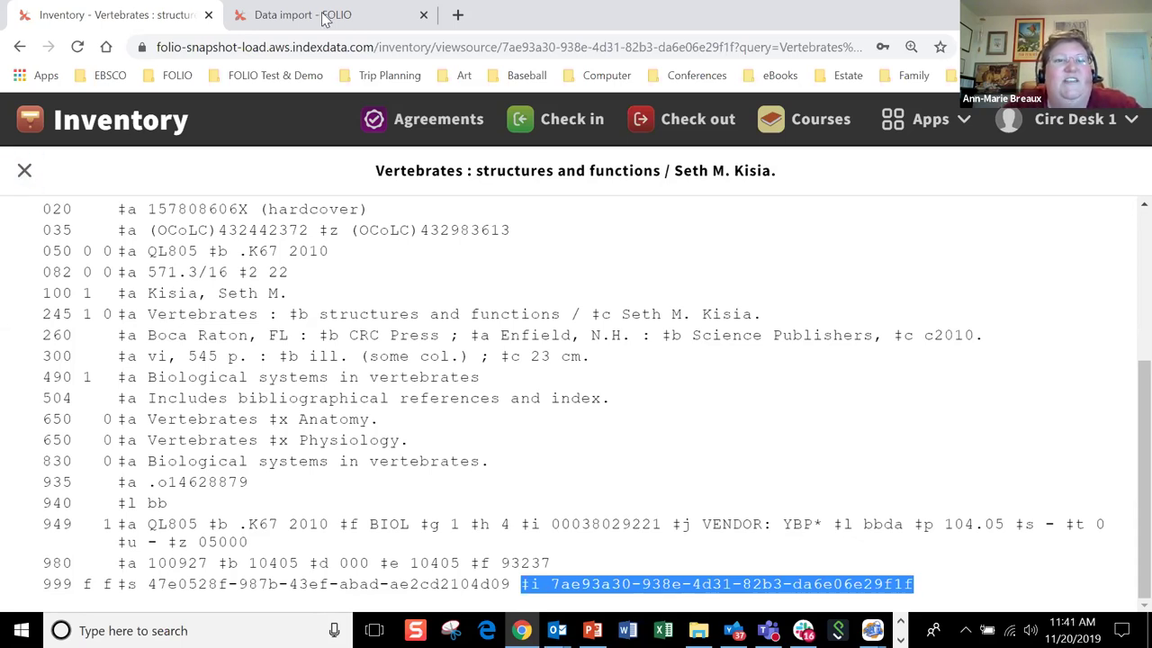
Switch to the Data import log and examine the IDs at the beginning of the first record.
left_click(288, 18)
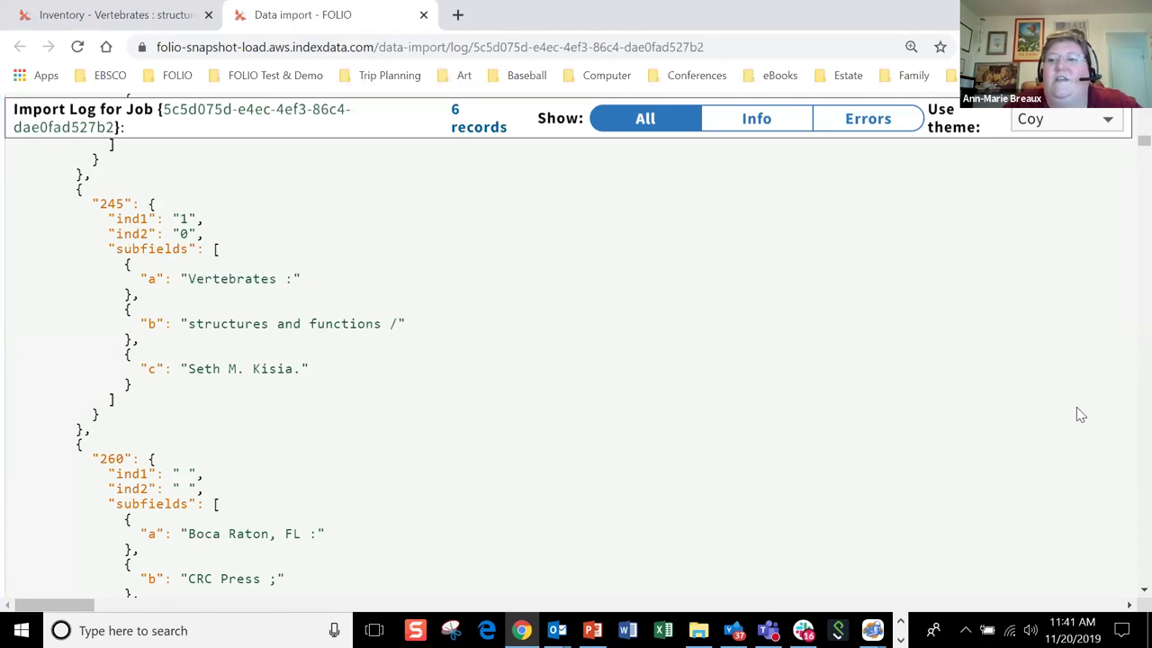
scroll(1123, 121, "up", 15)
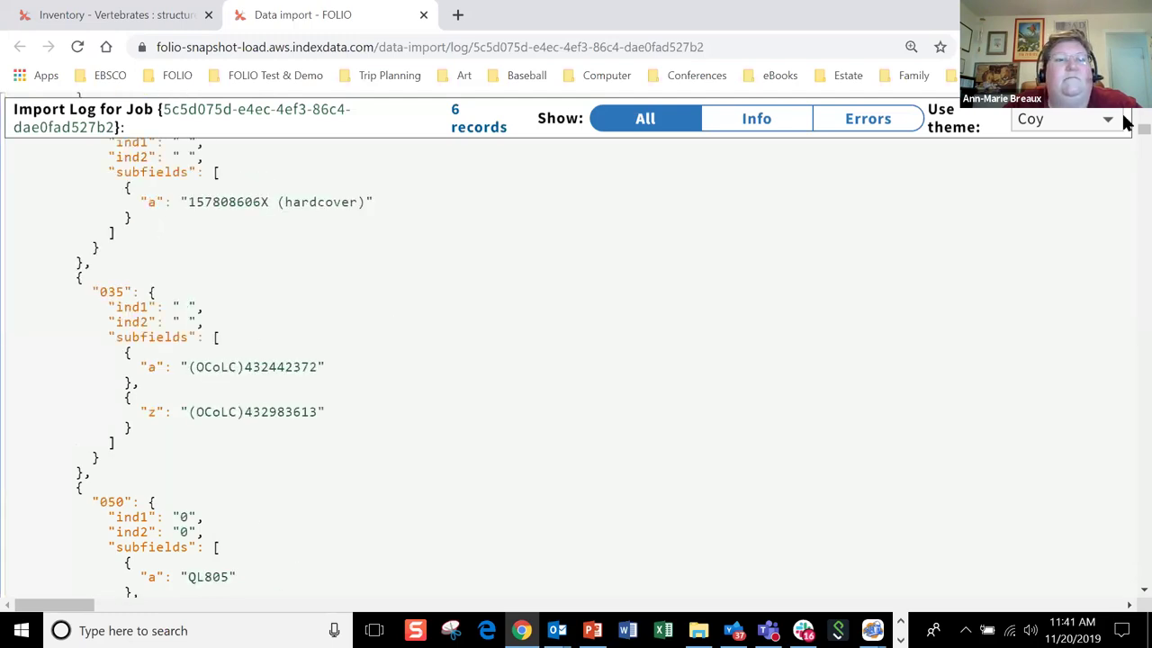
scroll(1123, 122, "up", 5)
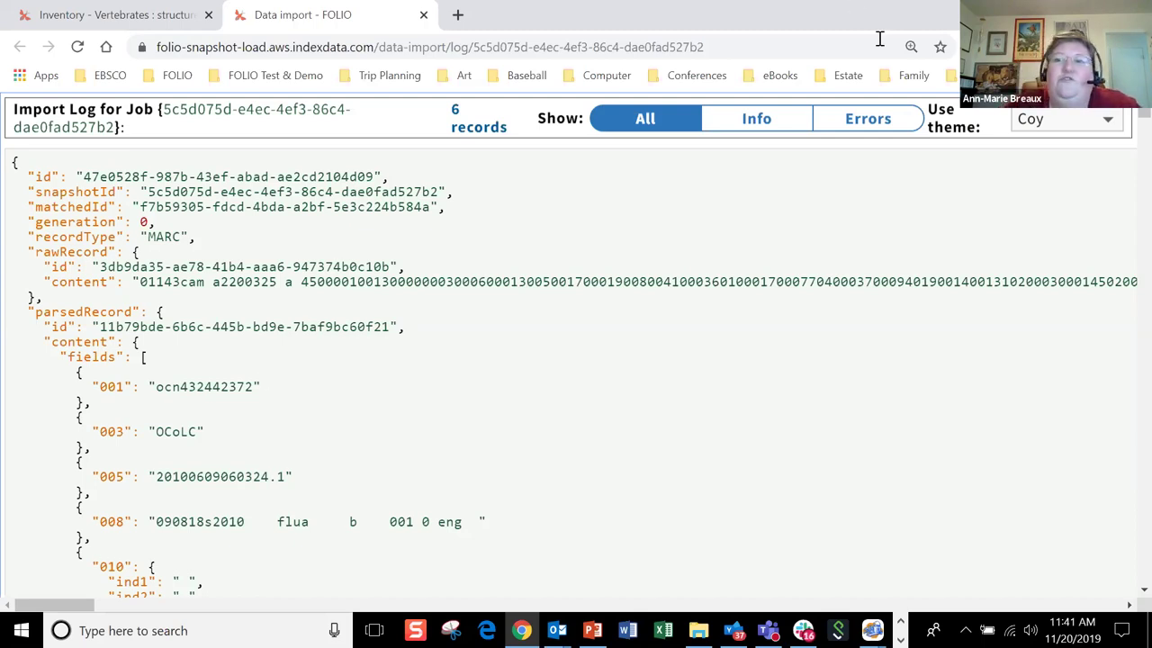
Open the Data import settings and examine which file extensions are allowed or blocked and their data types.
left_click(65, 22)
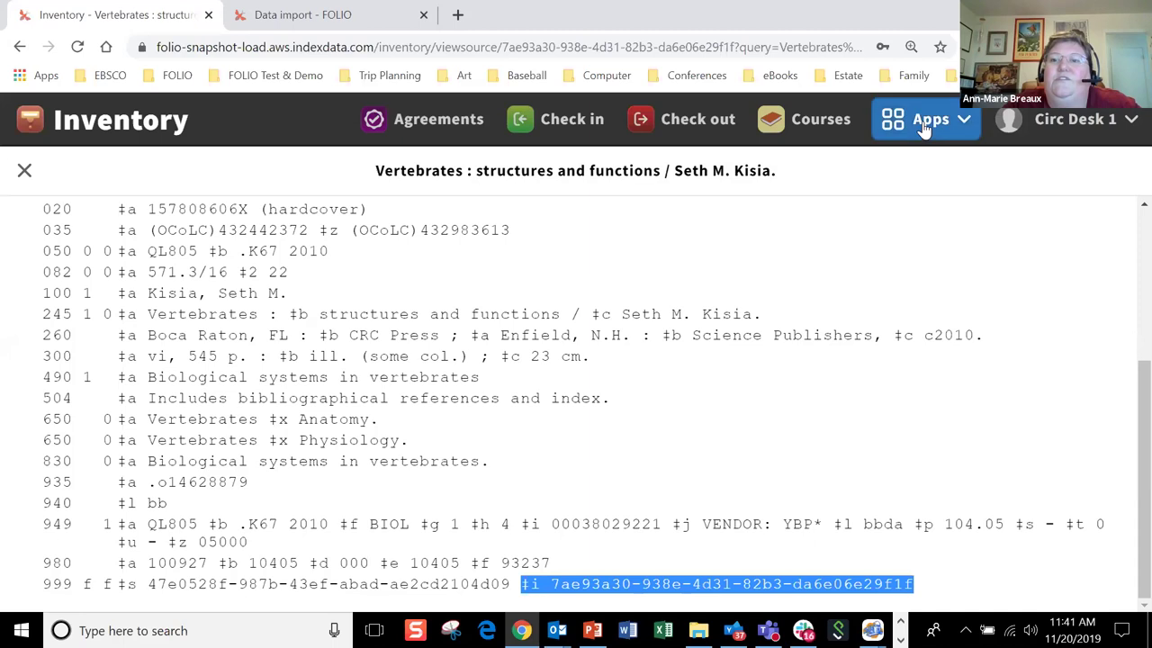
left_click(927, 118)
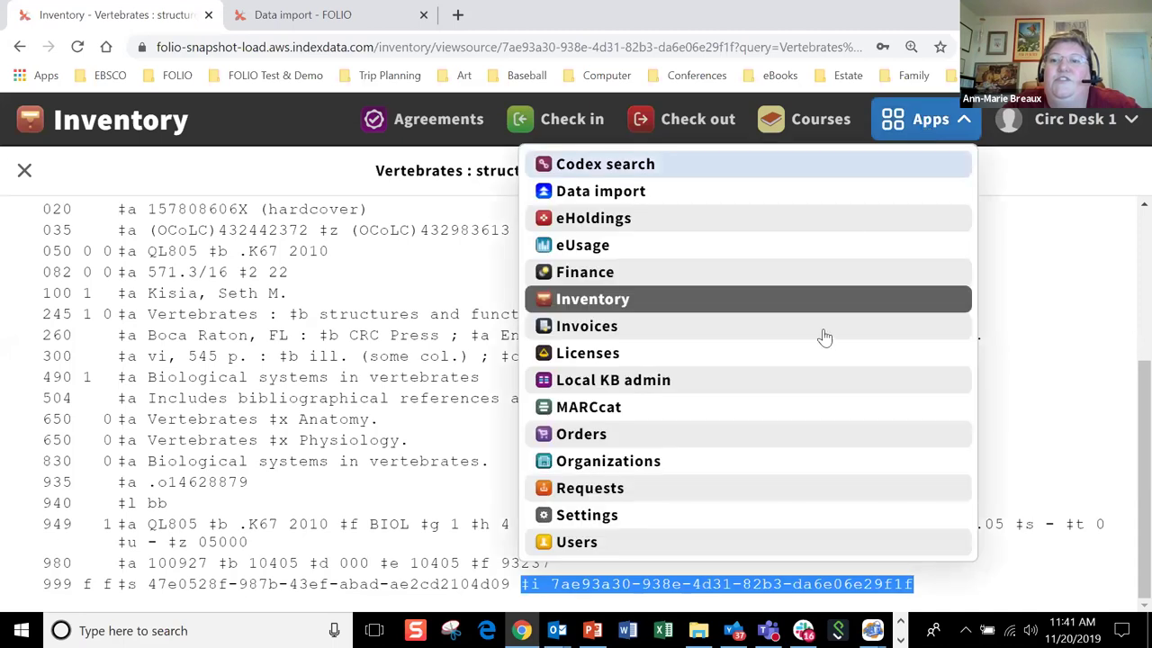
left_click(611, 519)
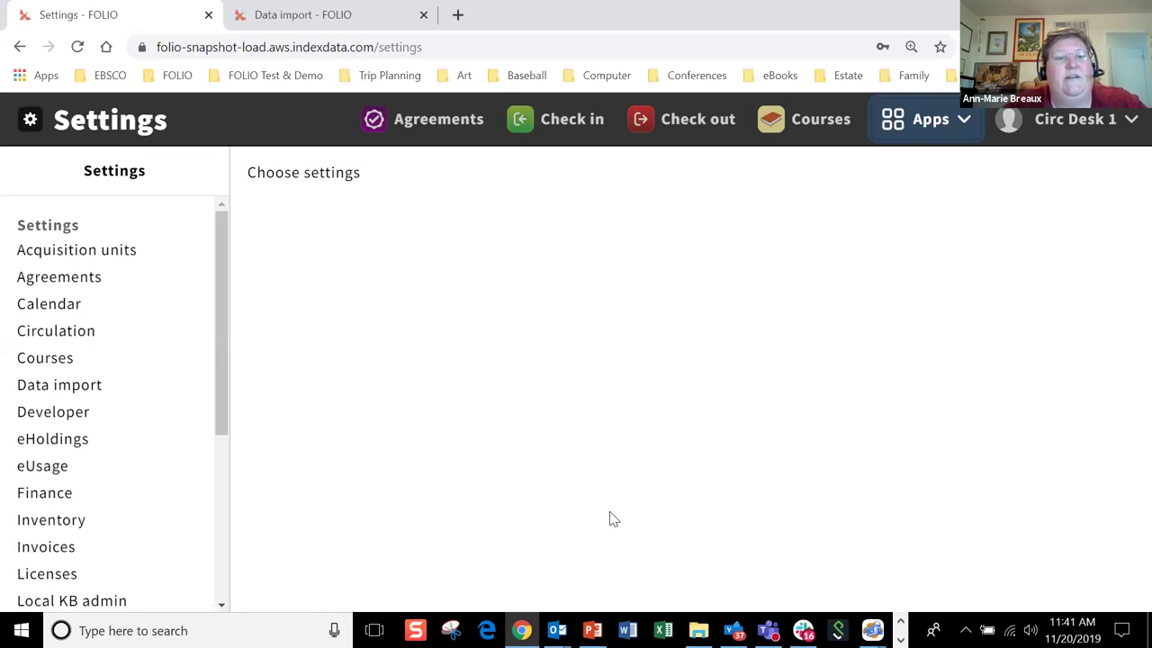
left_click(55, 390)
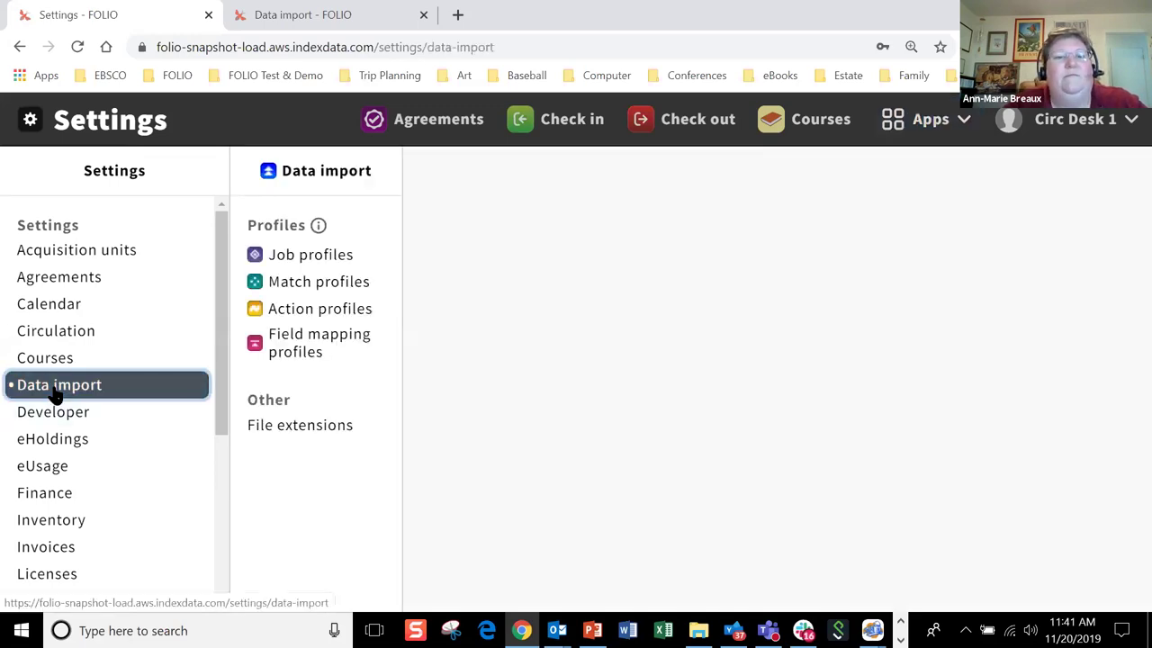
left_click(289, 435)
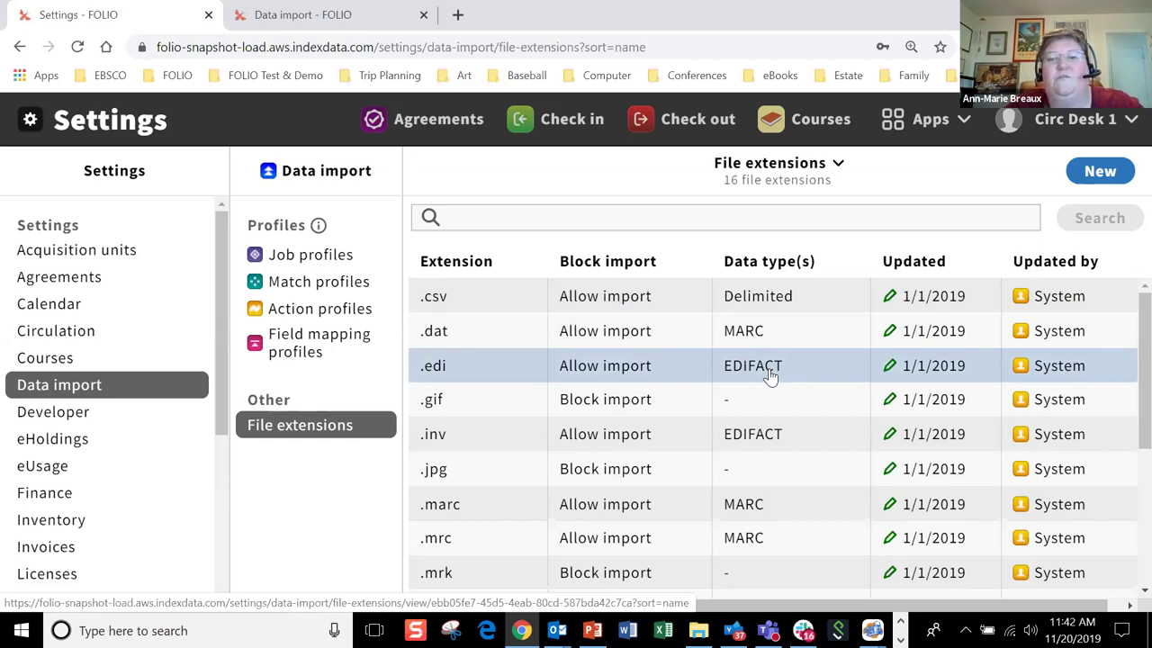
scroll(1125, 360, "down", 1)
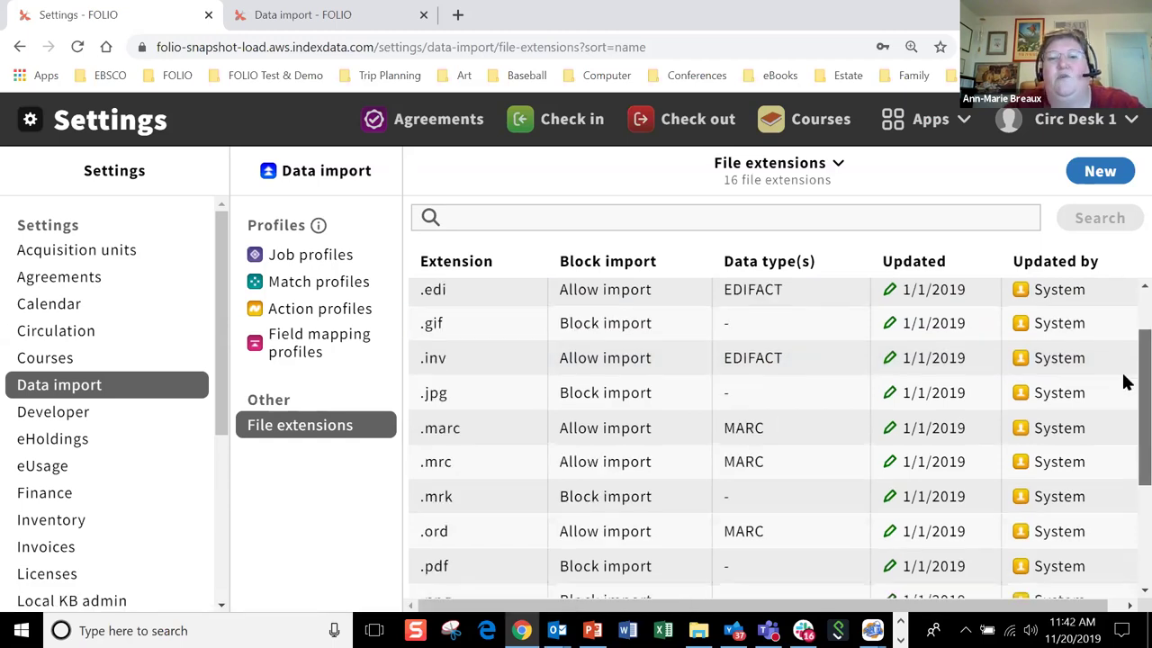
scroll(1124, 383, "down", 1)
scroll(1125, 414, "down", 1)
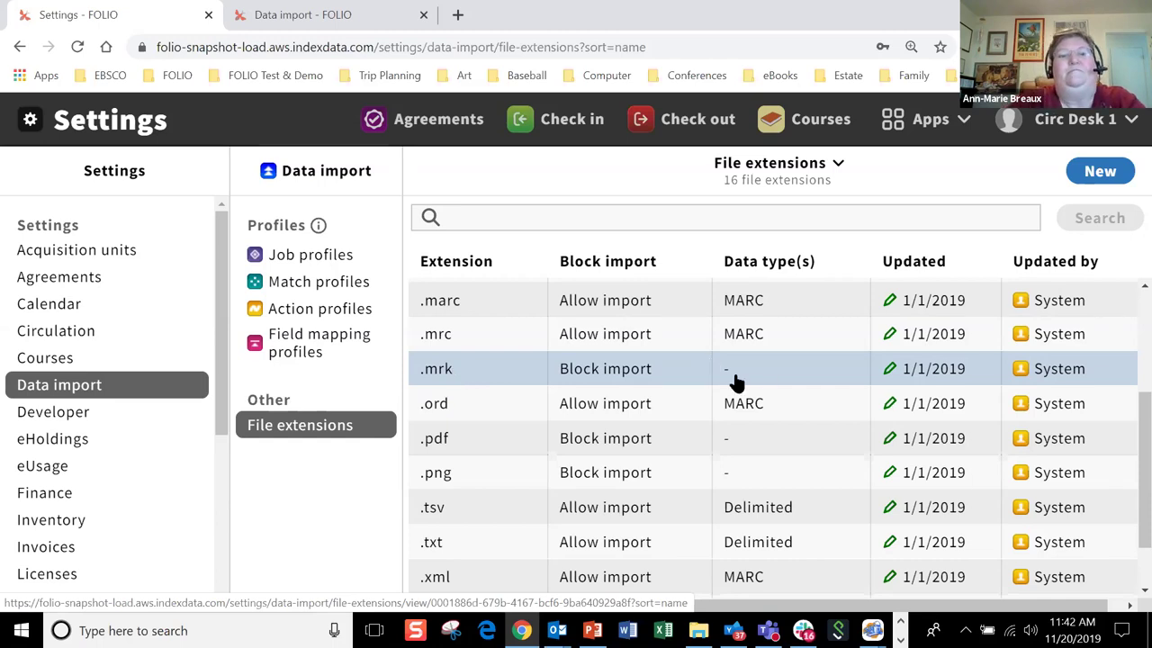
View the "Approval plan records" job profile and examine its summary, tags, overview and the jobs using it.
left_click(317, 256)
left_click(306, 284)
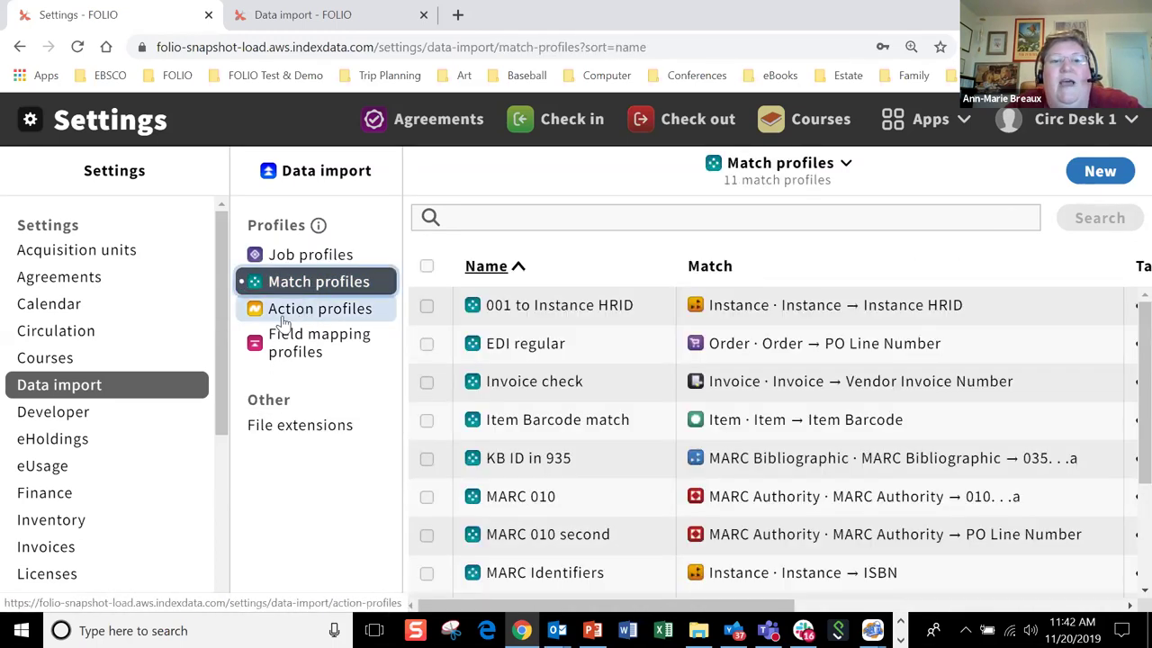
left_click(306, 257)
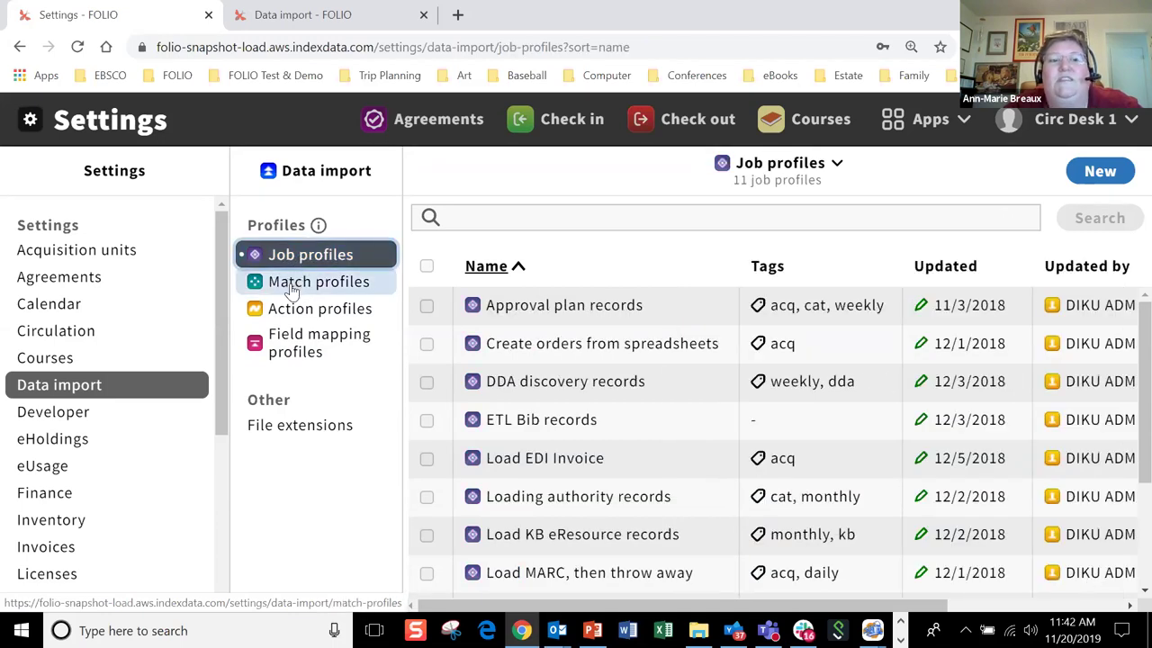
left_click(552, 308)
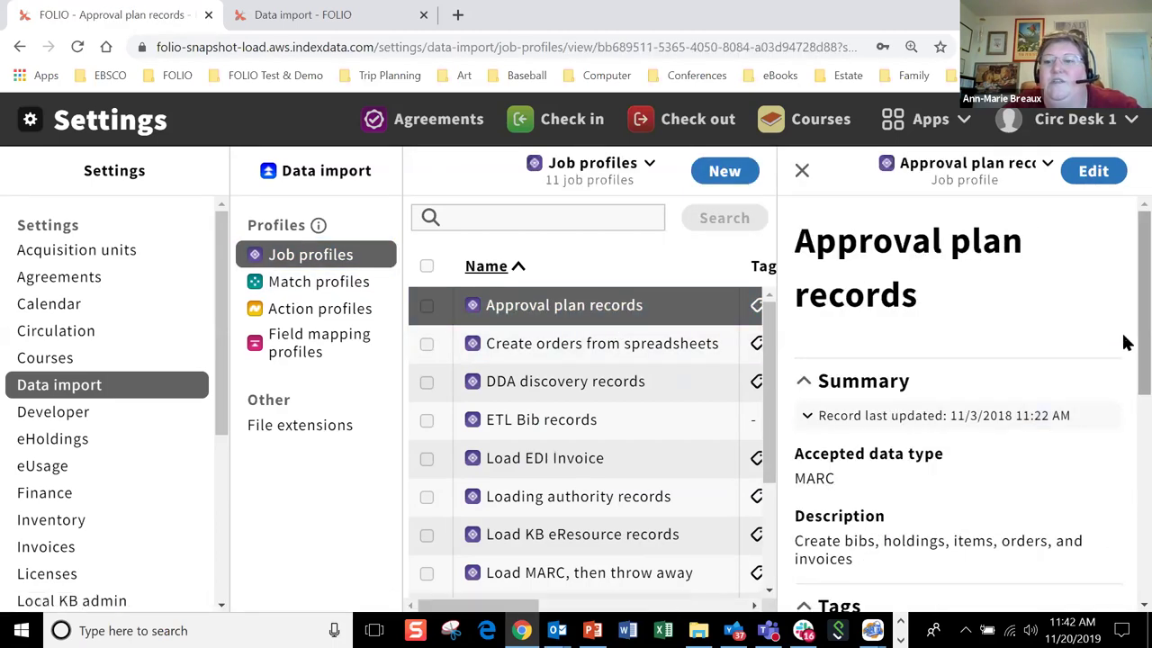
scroll(1125, 378, "down", 5)
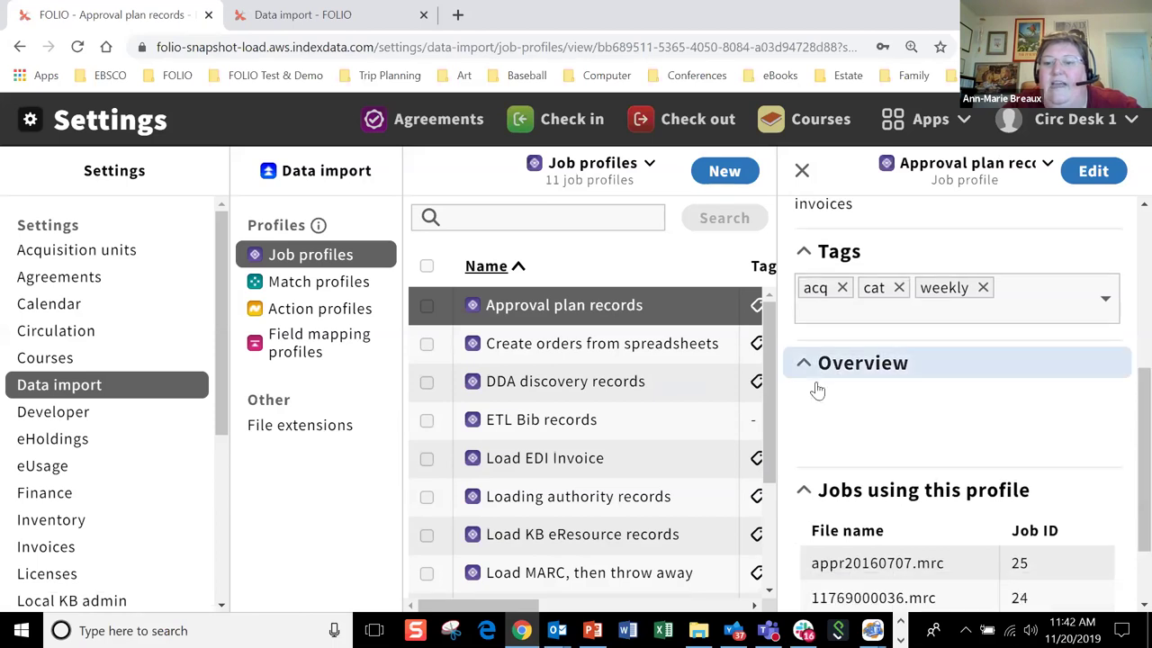
View the "001 to Instance HRID" match profile and examine its summary and tags.
left_click(312, 284)
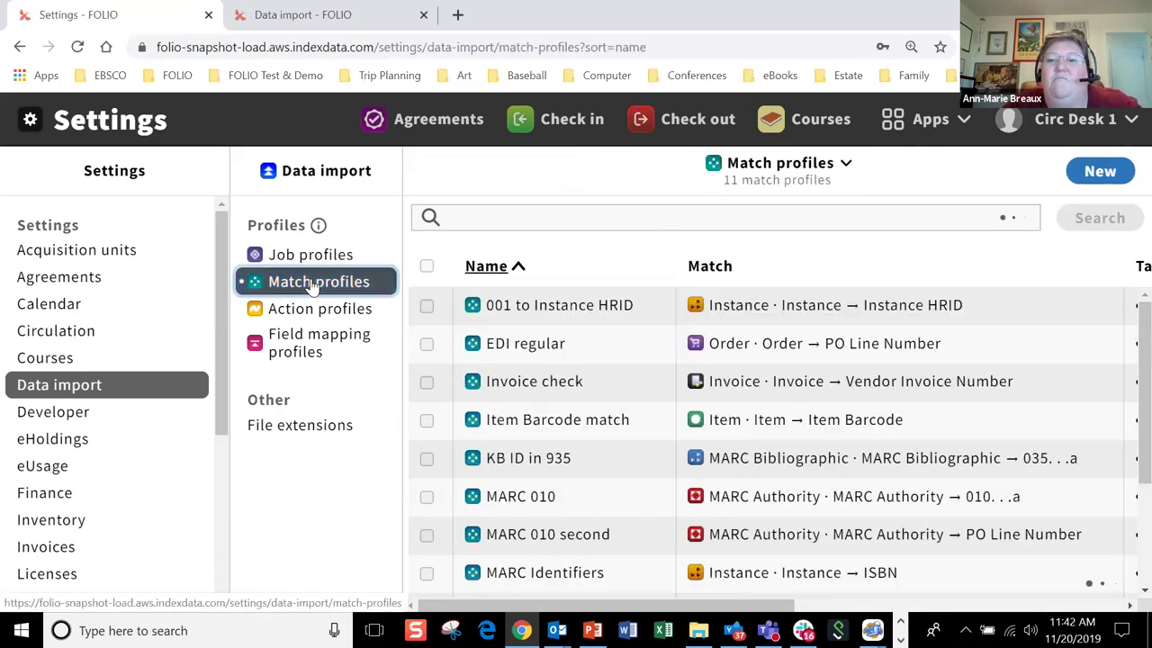
left_click(513, 312)
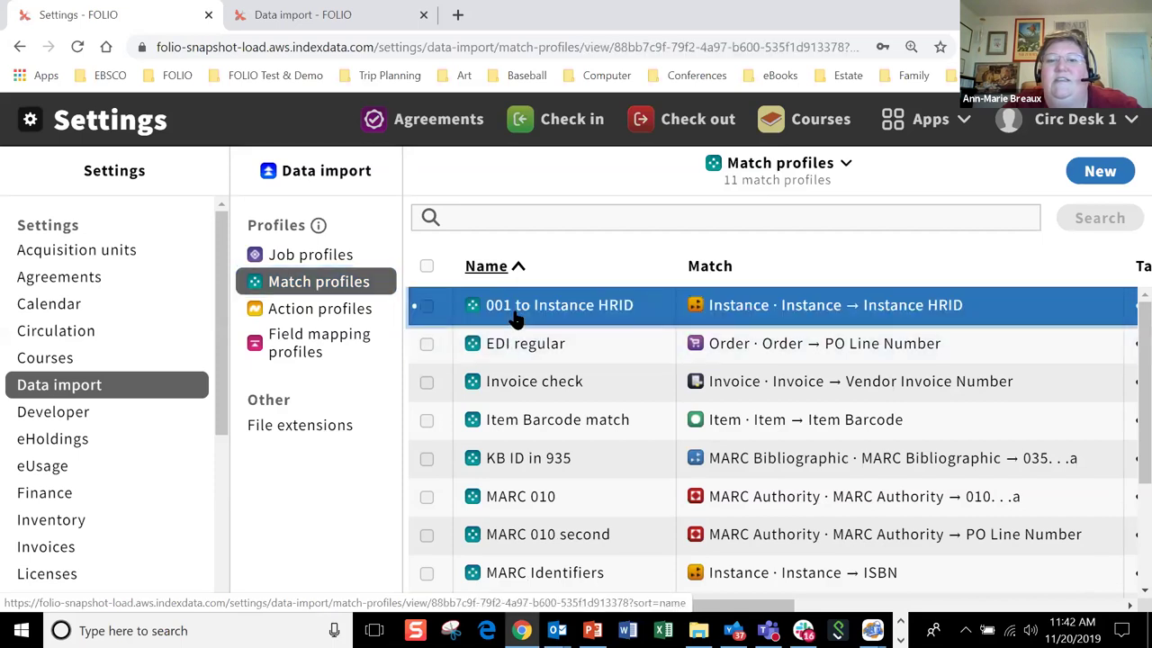
left_click_drag(1123, 335, 1124, 363)
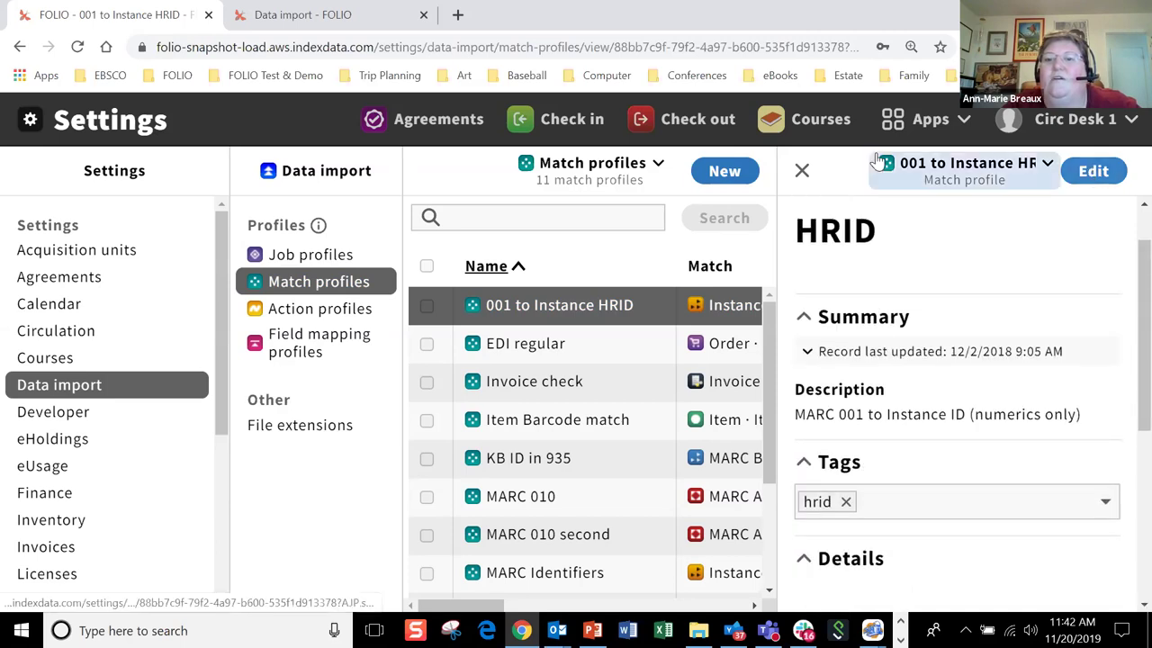
Open a blank new match profile, examine the record types available for matching, and close it without saving.
left_click(739, 172)
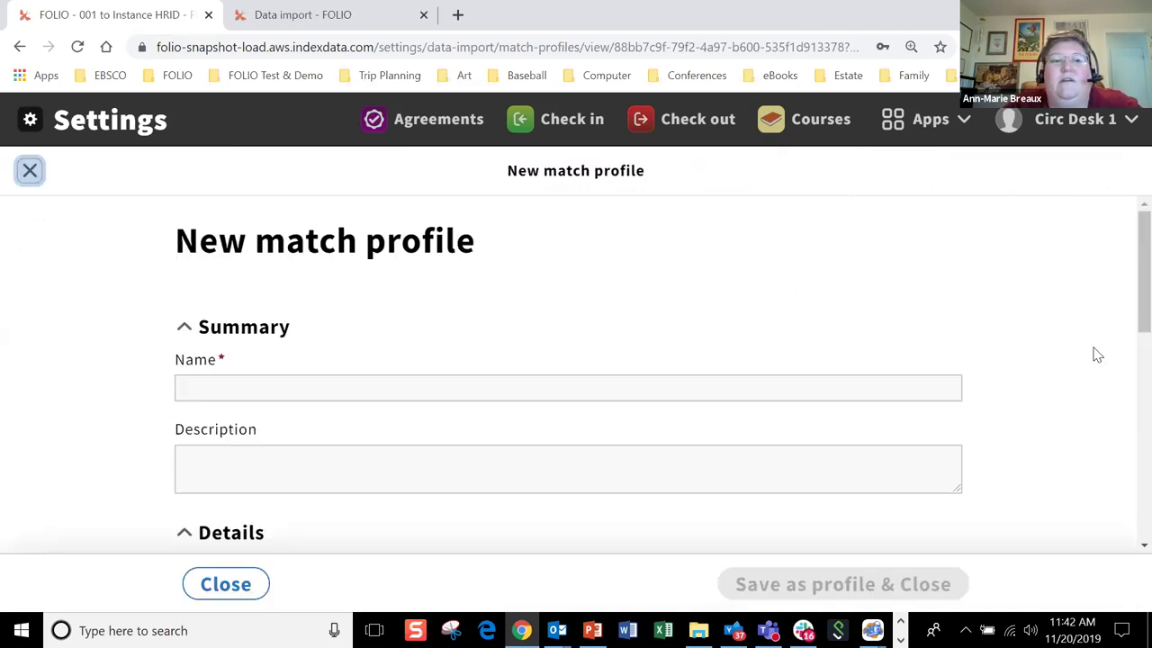
left_click_drag(1127, 254, 1124, 386)
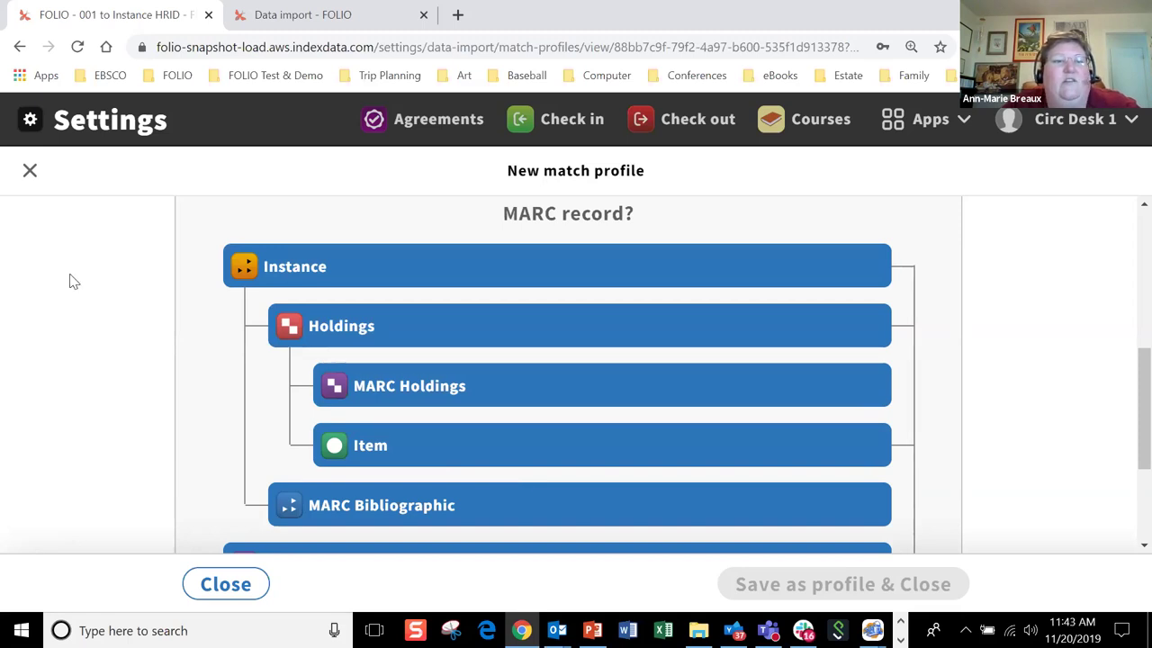
left_click(29, 171)
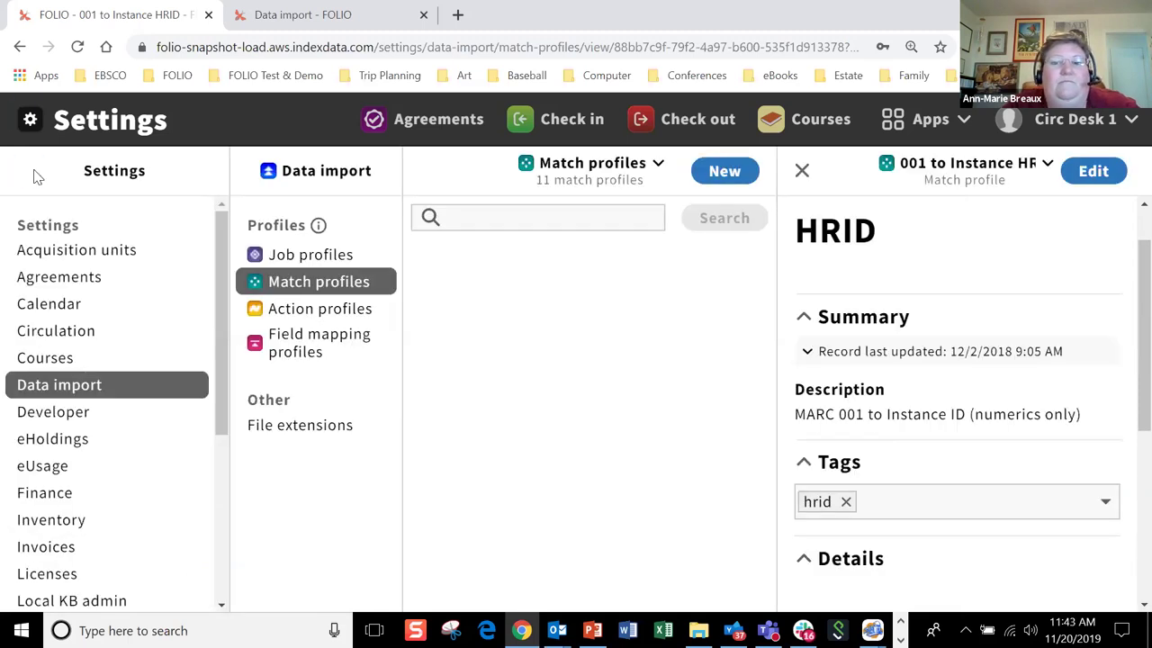
Open a blank new action profile, examine the available actions and FOLIO record types, and close it without saving.
left_click(300, 310)
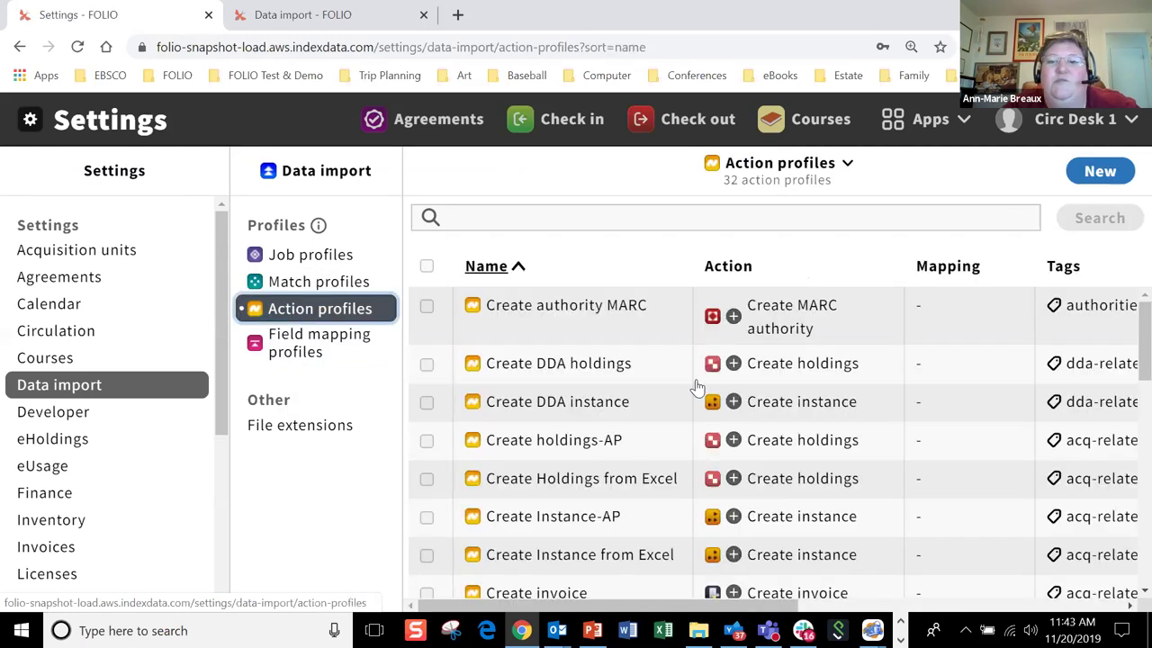
left_click(1099, 171)
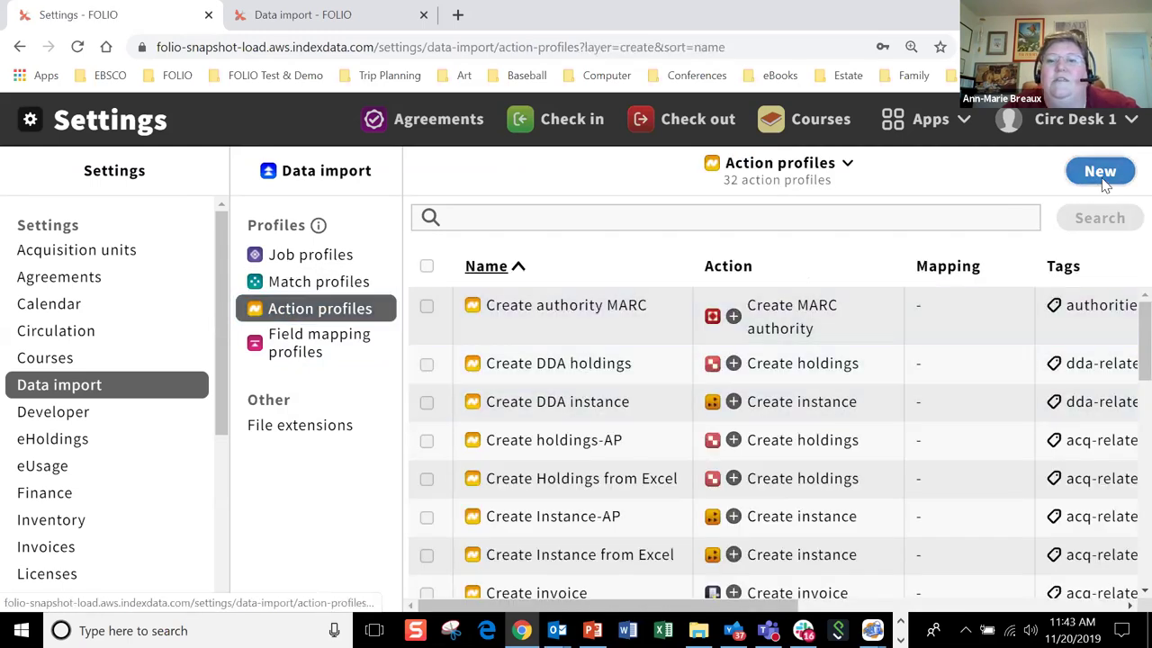
scroll(1122, 300, "down", 3)
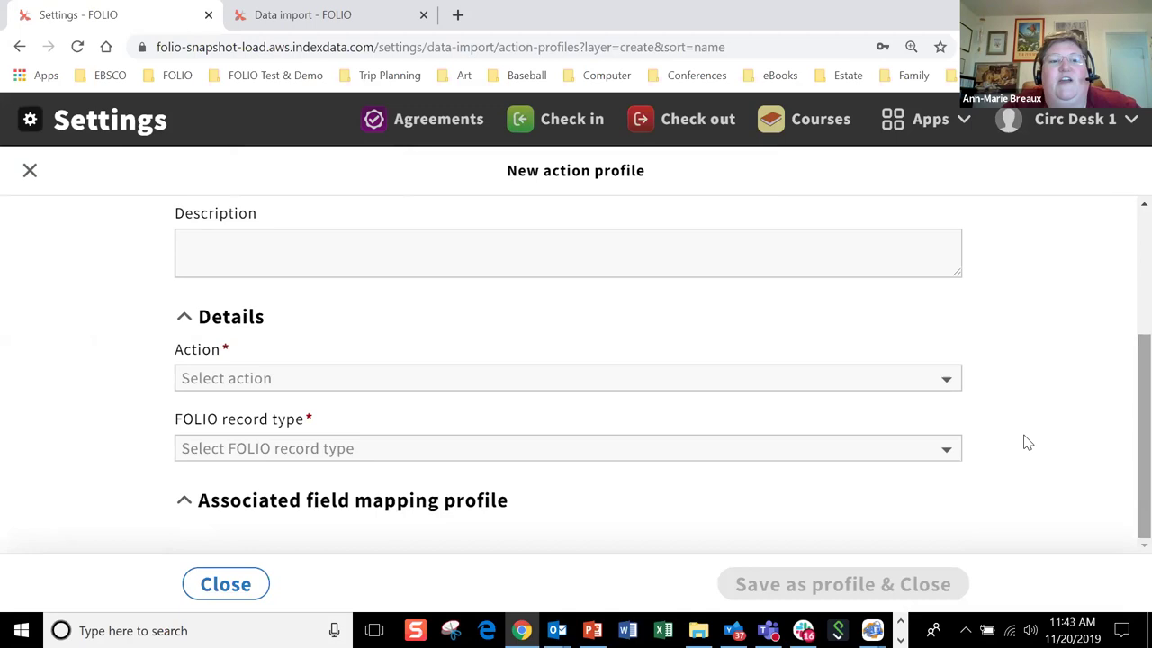
left_click(450, 379)
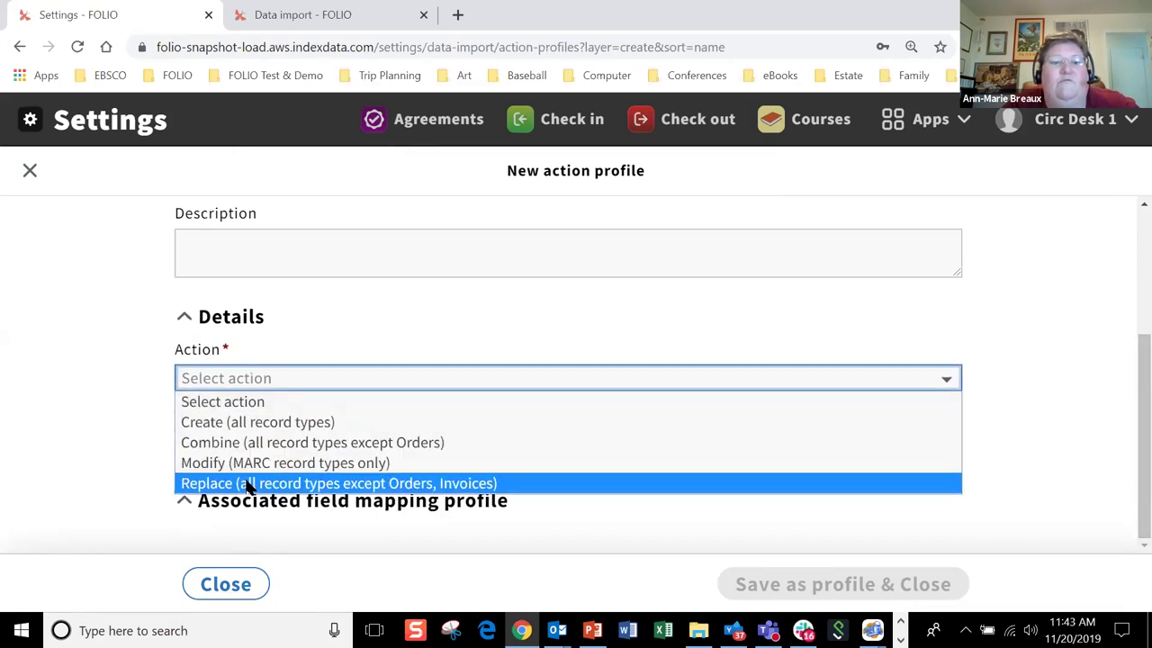
left_click(72, 441)
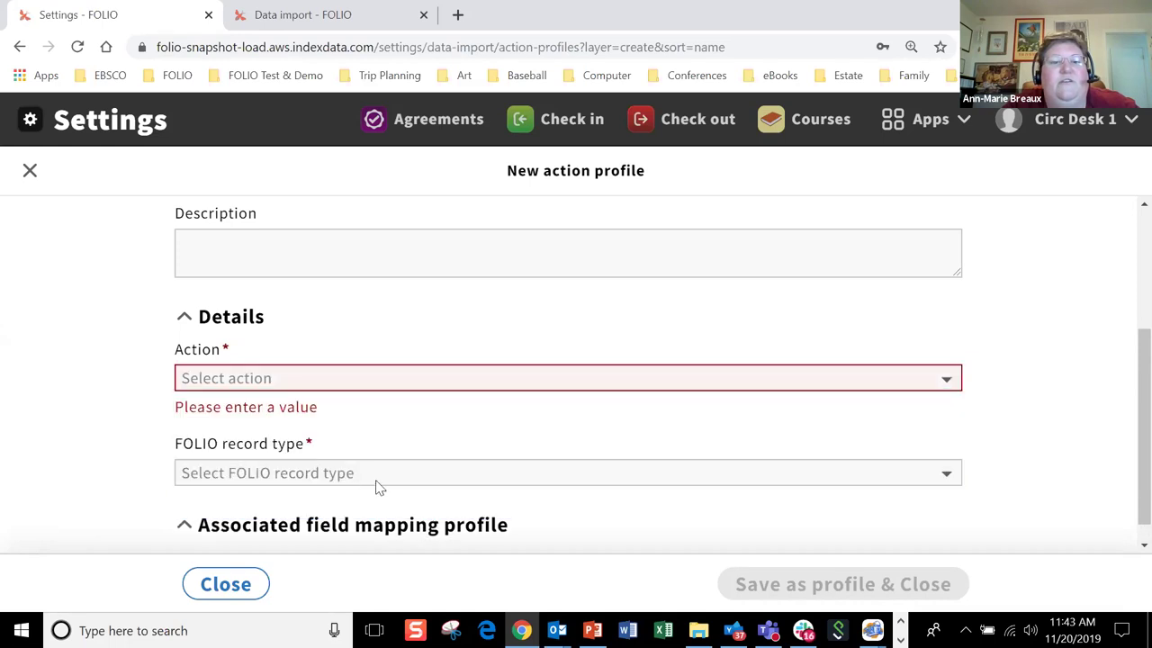
left_click(315, 472)
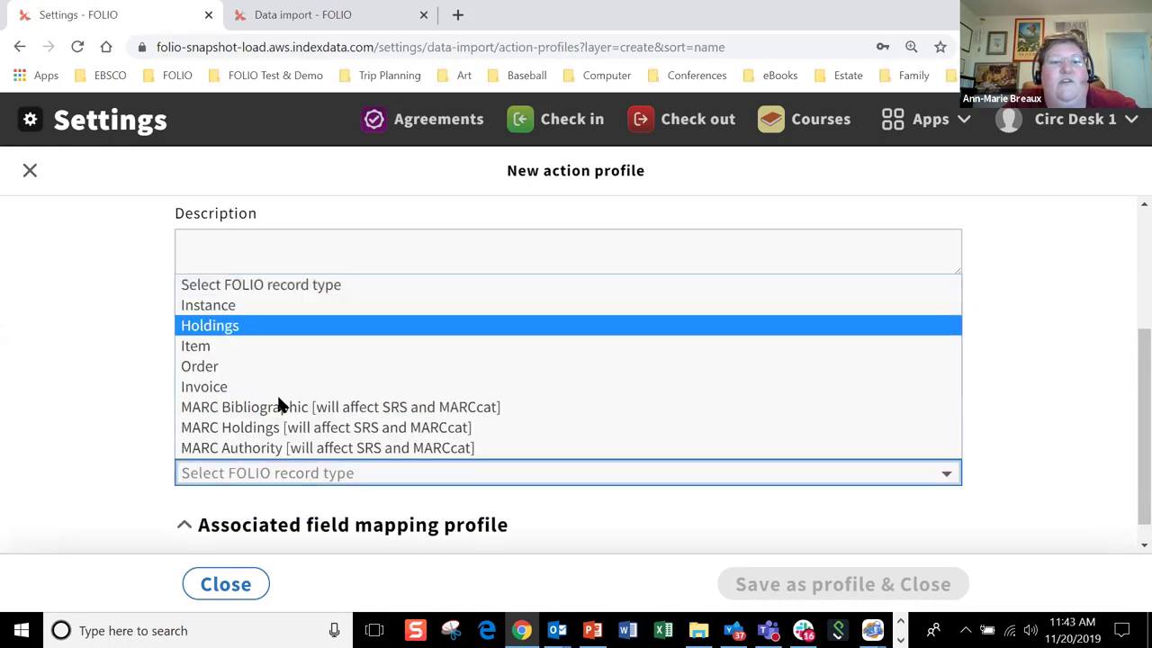
left_click(100, 437)
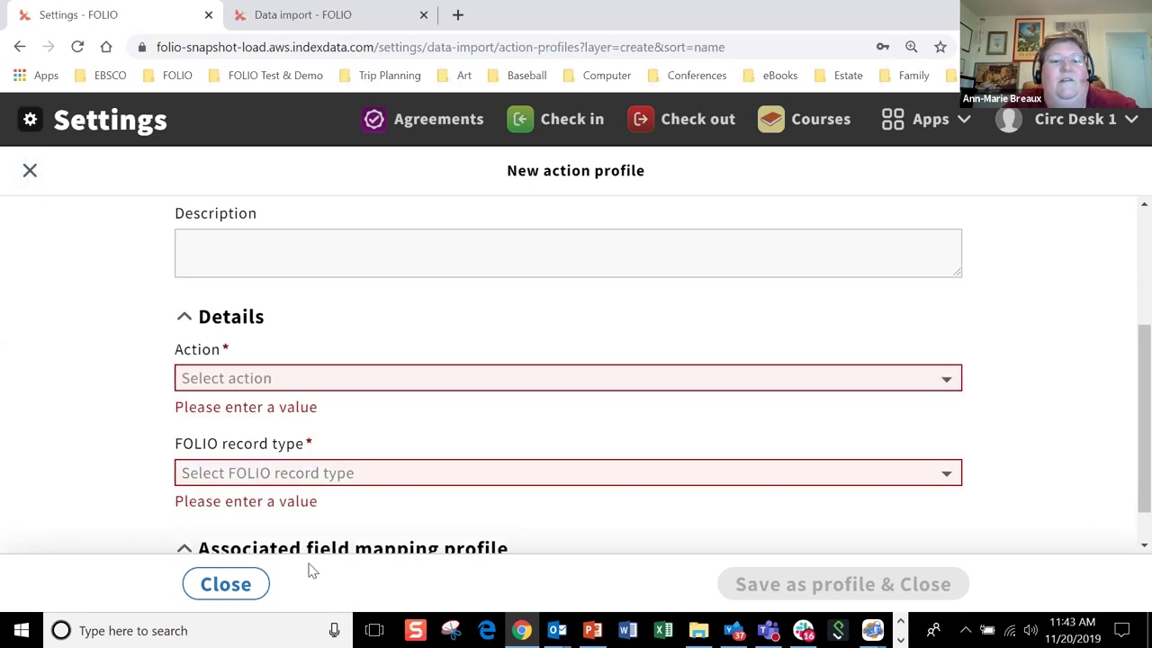
left_click(29, 174)
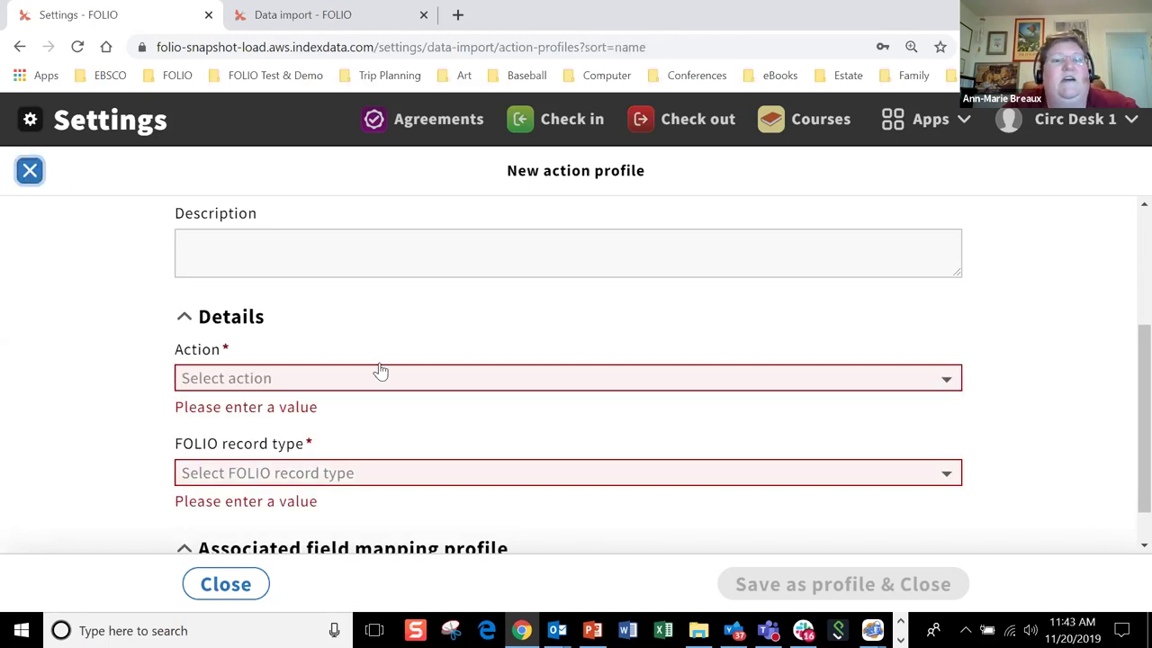
Open the list of field mapping profiles in the Data import settings.
left_click(290, 349)
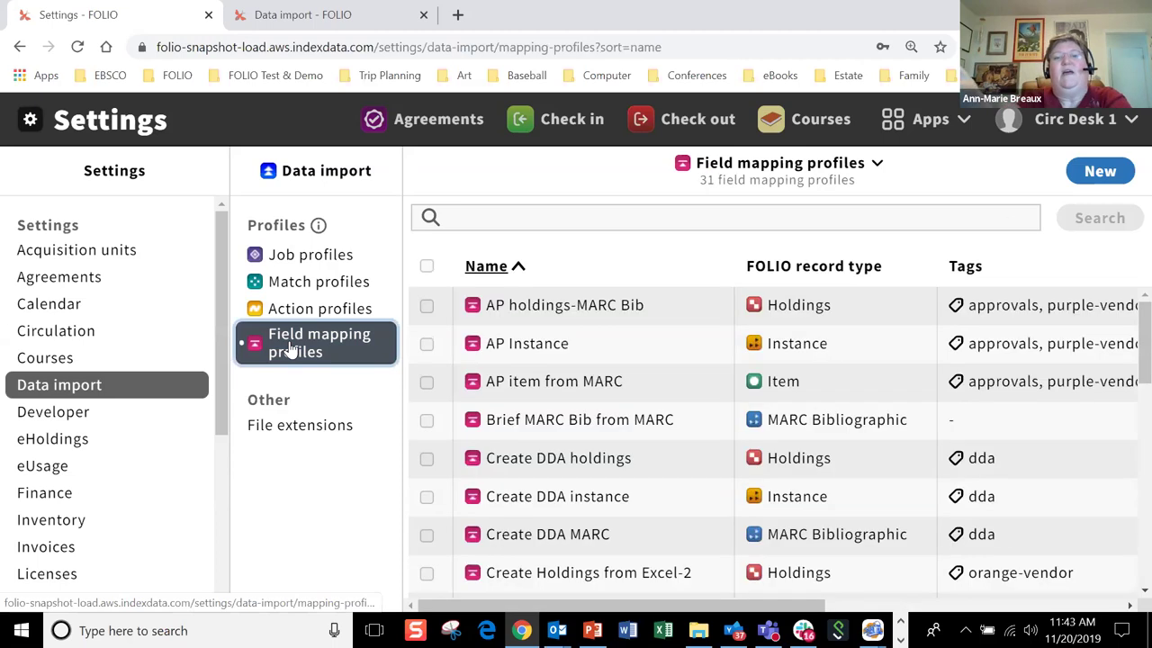